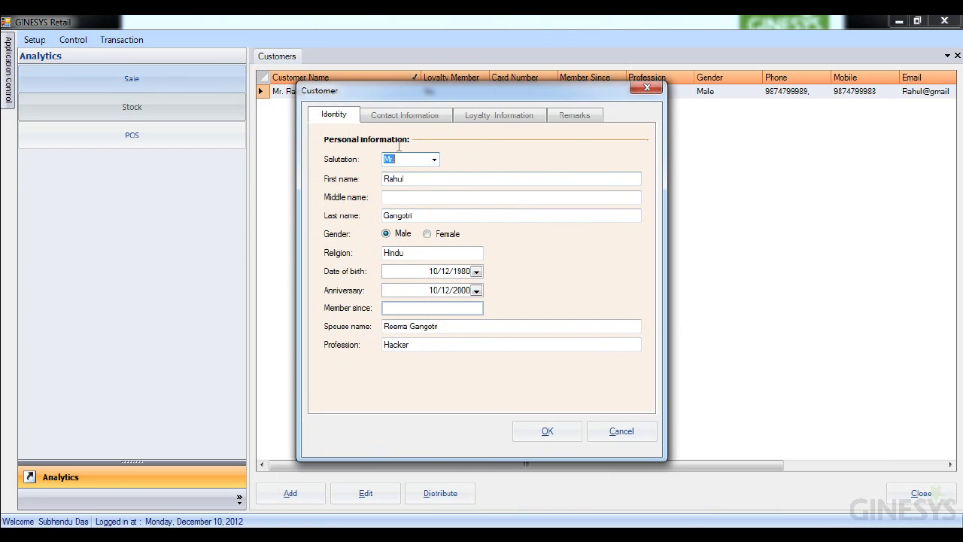
Step: Review the customer's contact, loyalty and remarks details, return to the identity details and save the record
{"action": "left_click", "coordinate": [414, 117]}
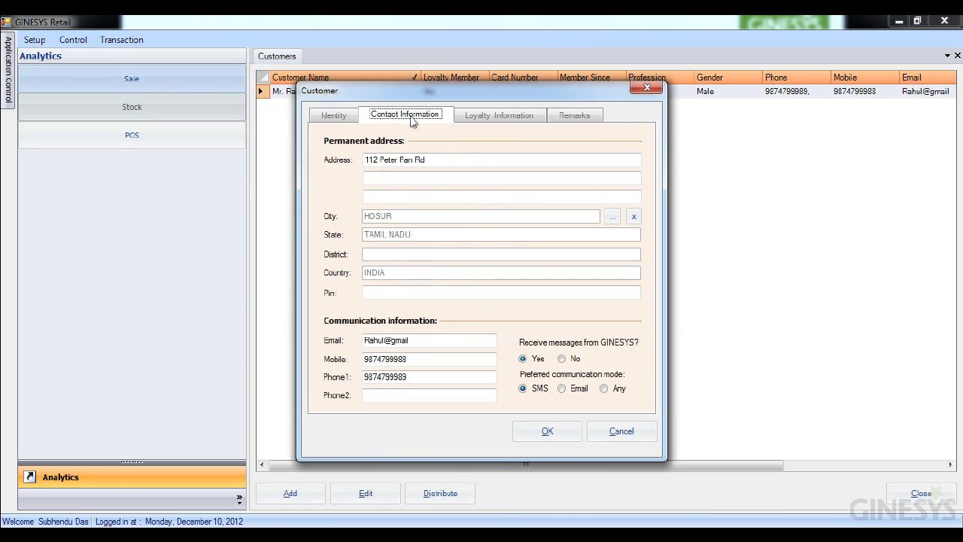
{"action": "left_click", "coordinate": [491, 118]}
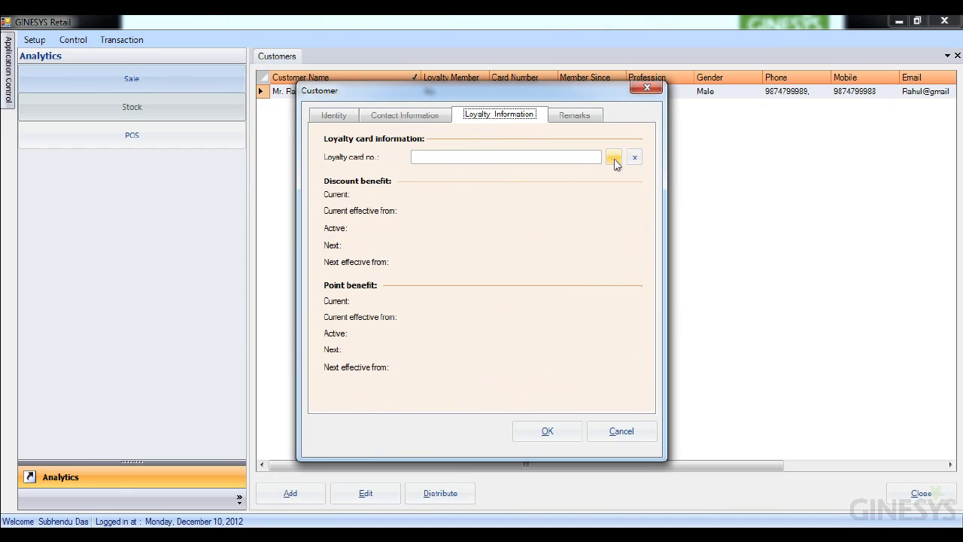
{"action": "left_click", "coordinate": [575, 117]}
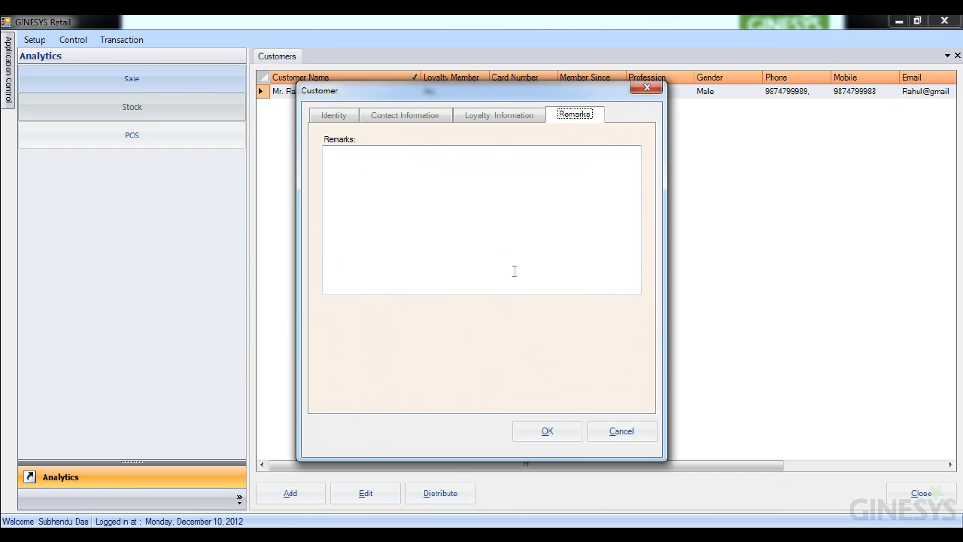
{"action": "left_click", "coordinate": [334, 116]}
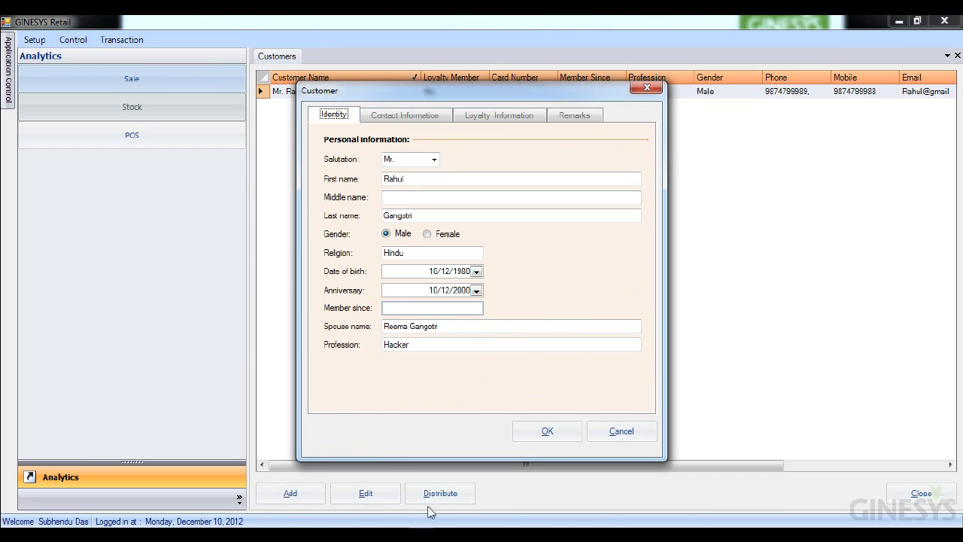
{"action": "left_click", "coordinate": [549, 433]}
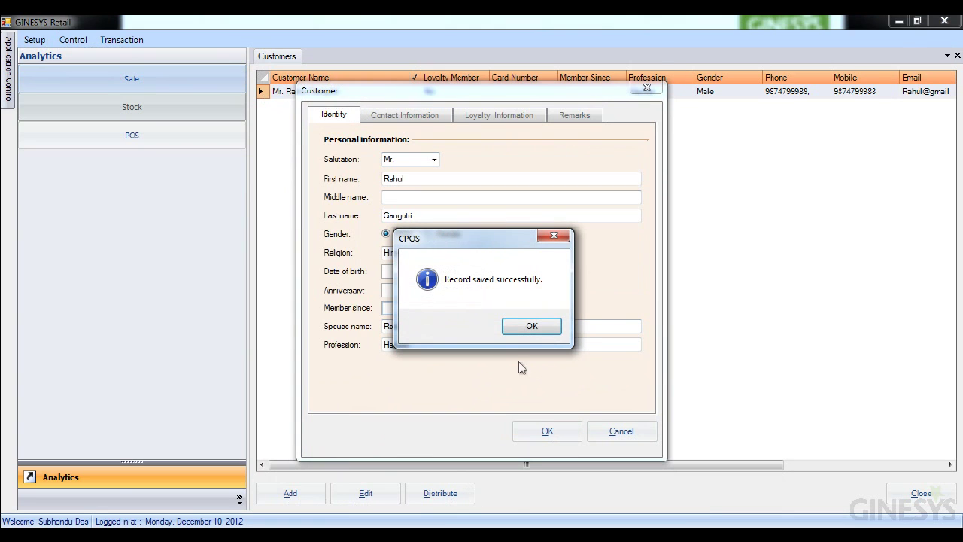
{"action": "left_click", "coordinate": [530, 327]}
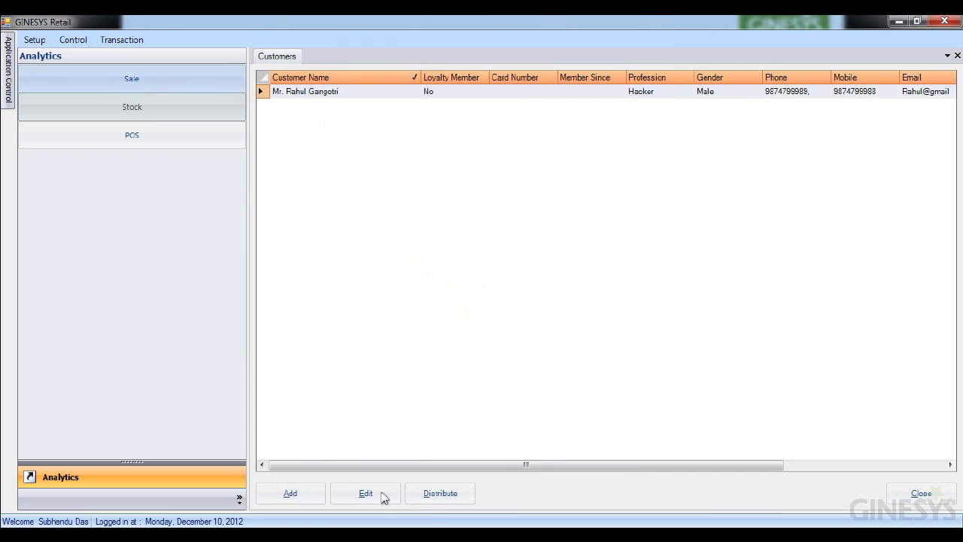
Step: Start customer distribution, search for the customer by first name and select the matching record
{"action": "left_click", "coordinate": [436, 489]}
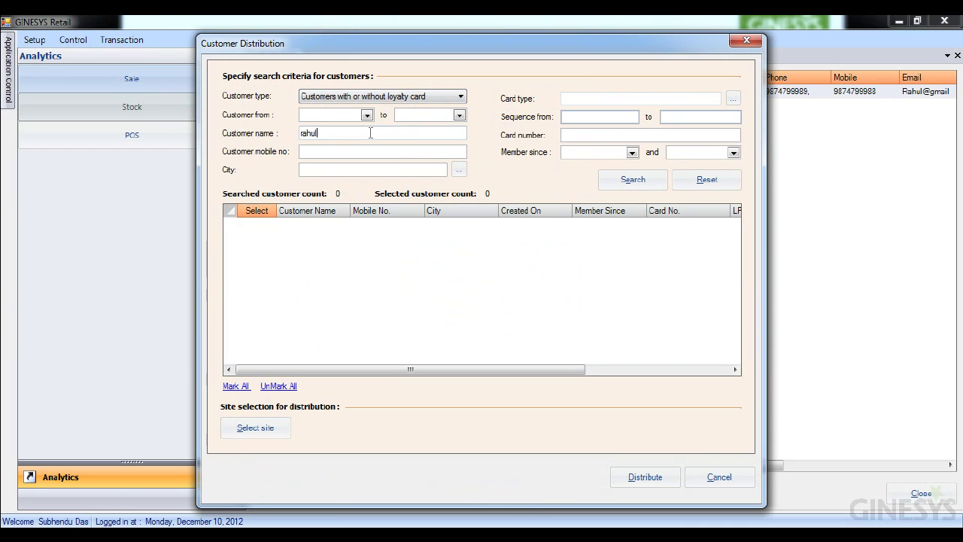
{"action": "left_click", "coordinate": [618, 182]}
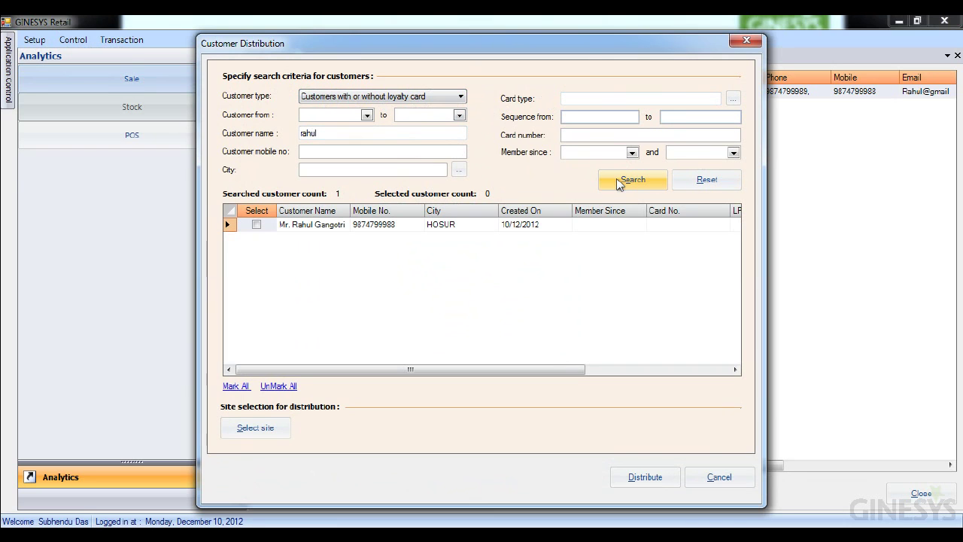
{"action": "left_click", "coordinate": [256, 225]}
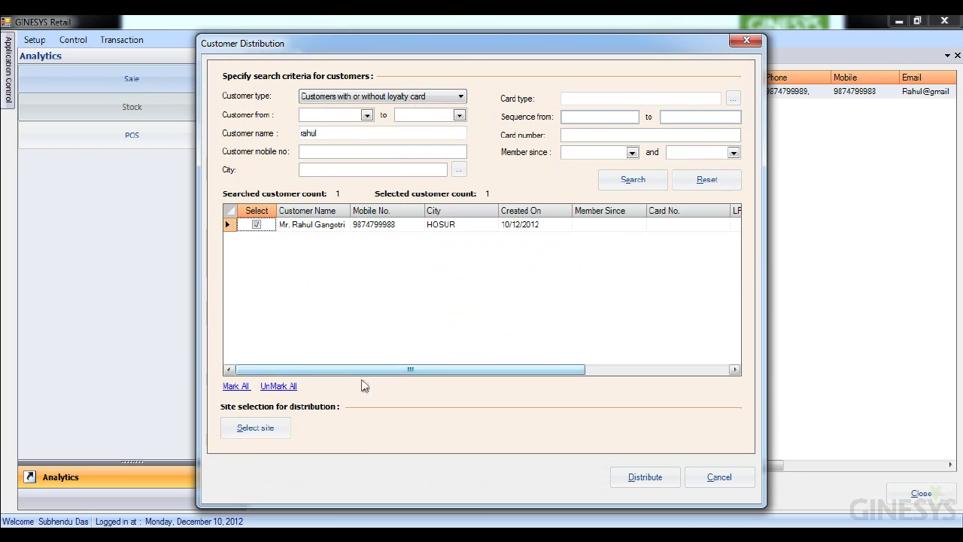
Step: Choose GINNI SYSTEMS LIMITED DURGAPUR as the site, distribute the selected customer to it and close the distribution form
{"action": "left_click", "coordinate": [268, 432]}
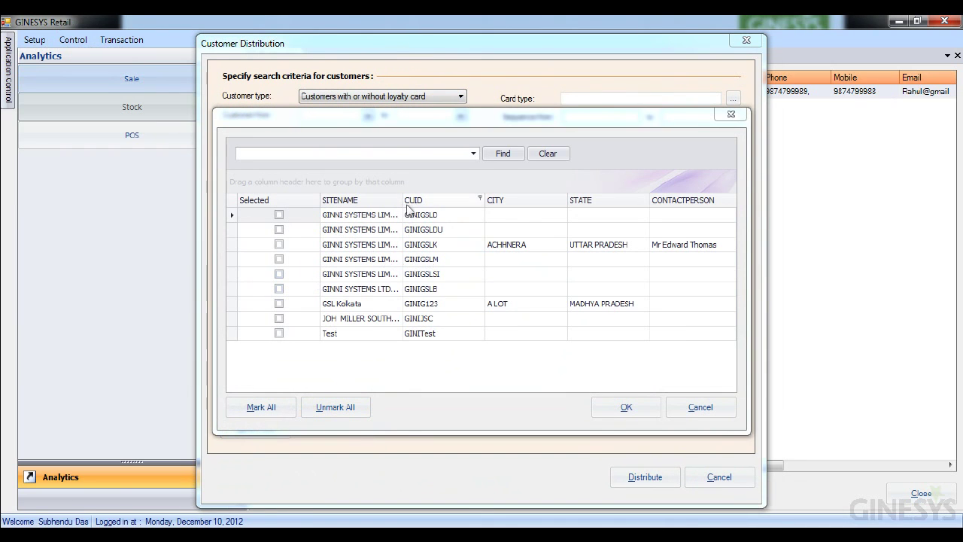
{"action": "left_click_drag", "start_coordinate": [403, 201], "coordinate": [524, 205]}
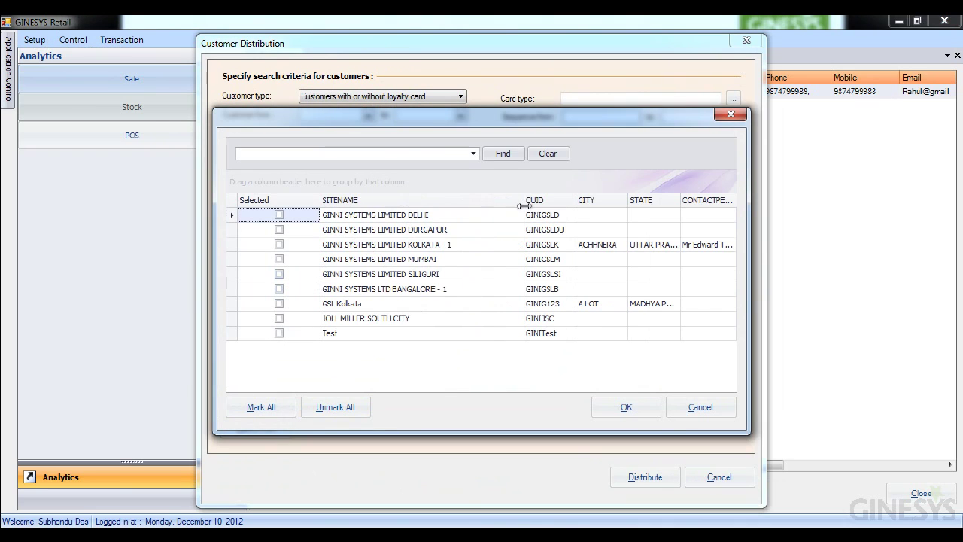
{"action": "left_click", "coordinate": [279, 229]}
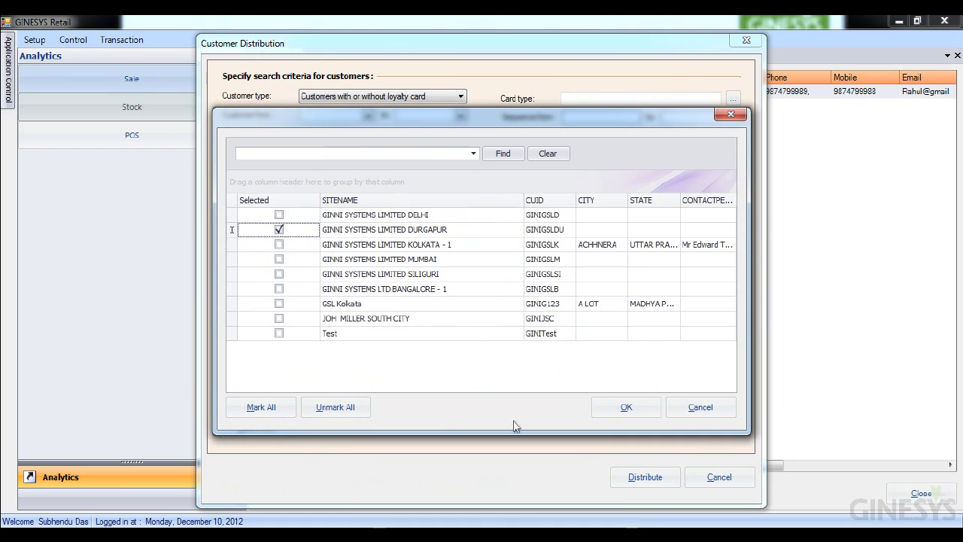
{"action": "left_click", "coordinate": [624, 407]}
{"action": "left_click", "coordinate": [643, 481]}
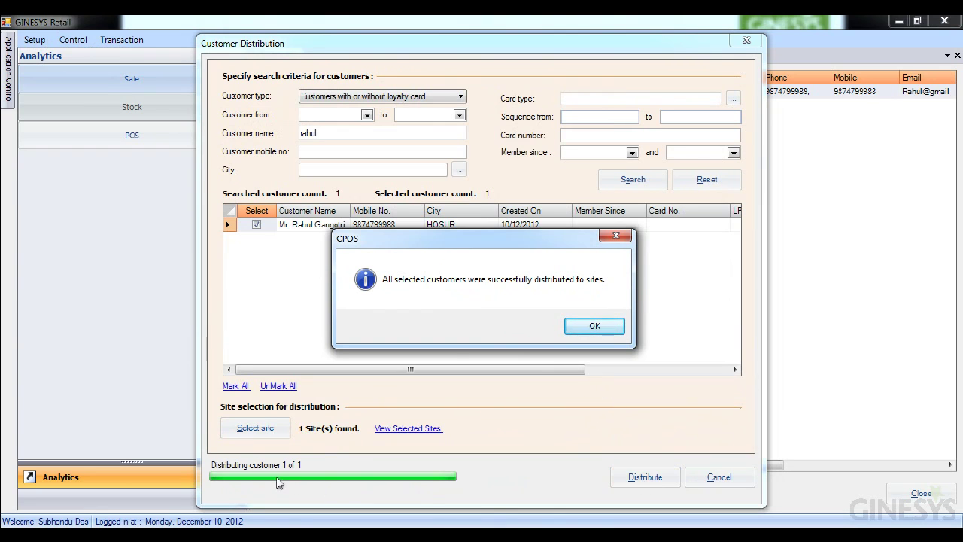
{"action": "left_click", "coordinate": [594, 331]}
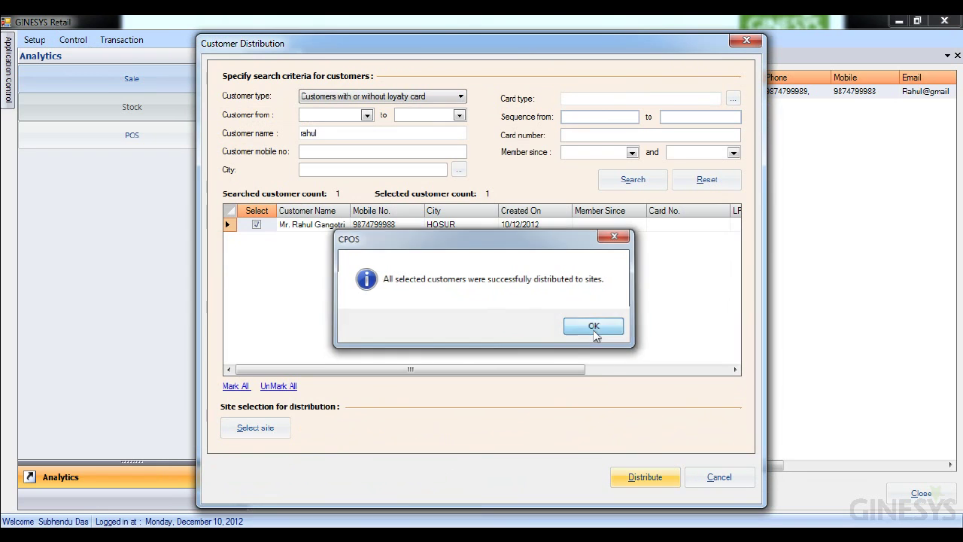
{"action": "left_click", "coordinate": [746, 43]}
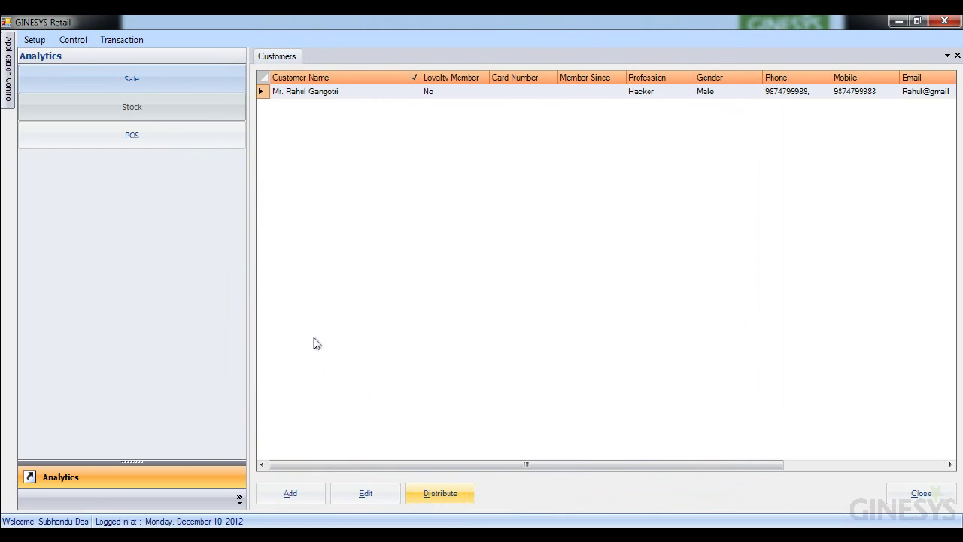
Step: Start card generation for the BOTH TYPE loyalty card type and attach DISCOUNT BENEFIT and POINT BENEFIT
{"action": "left_click", "coordinate": [34, 42]}
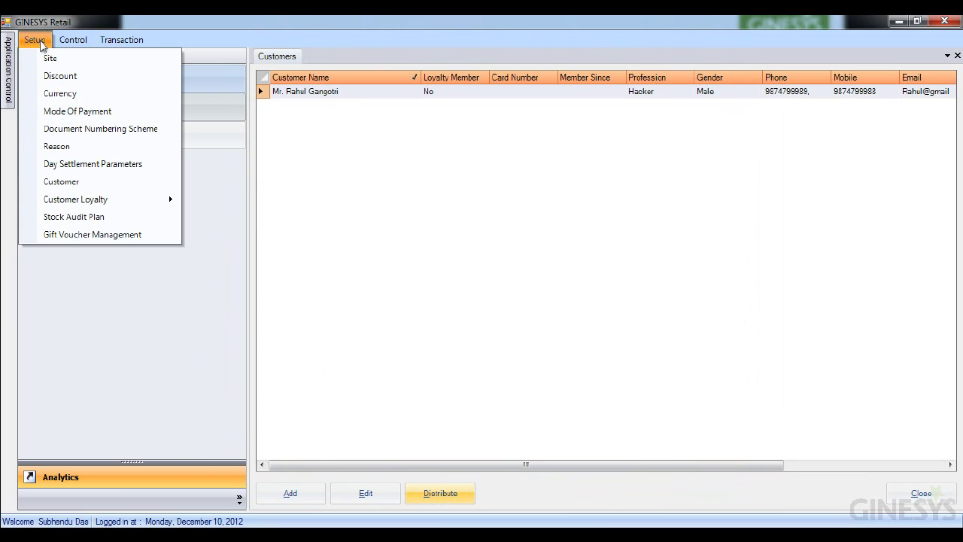
{"action": "mouse_move", "coordinate": [101, 203]}
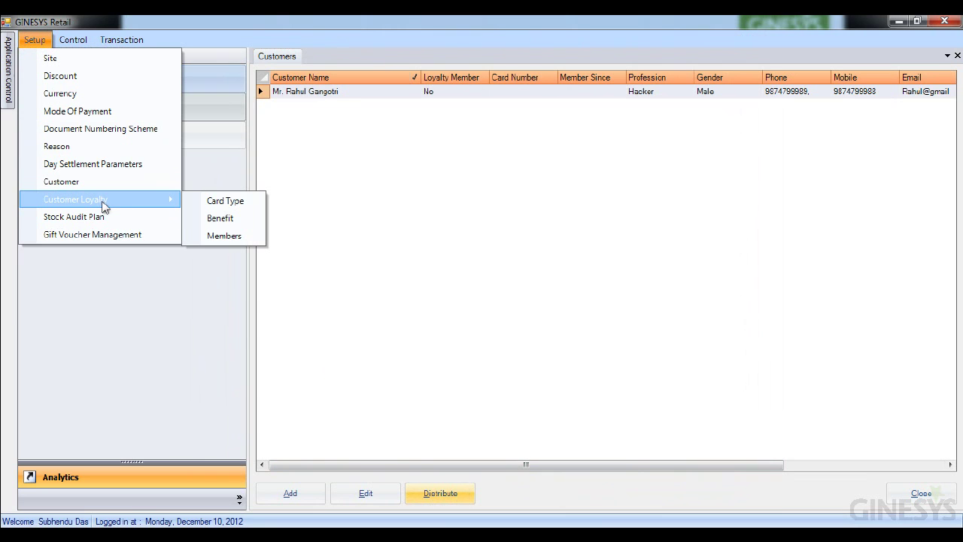
{"action": "left_click", "coordinate": [227, 203]}
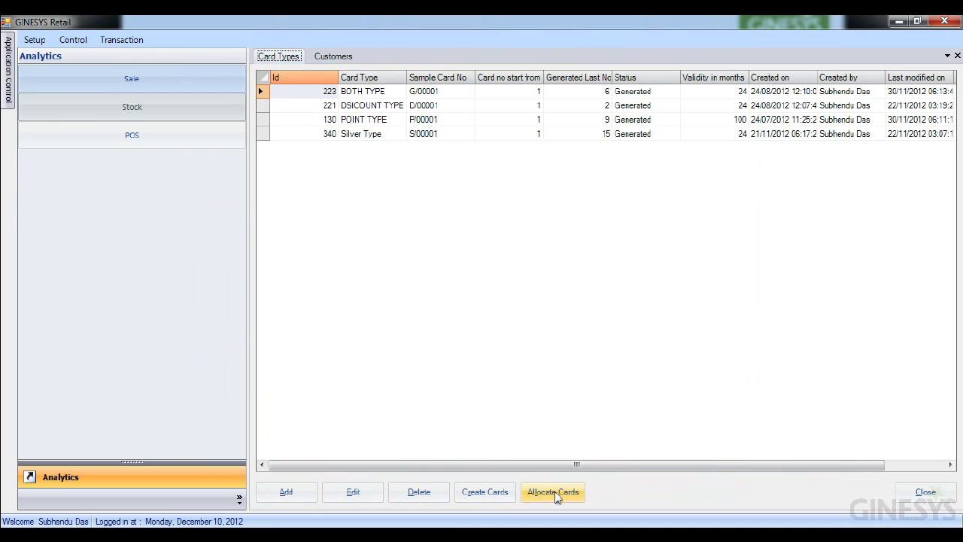
{"action": "left_click", "coordinate": [472, 495]}
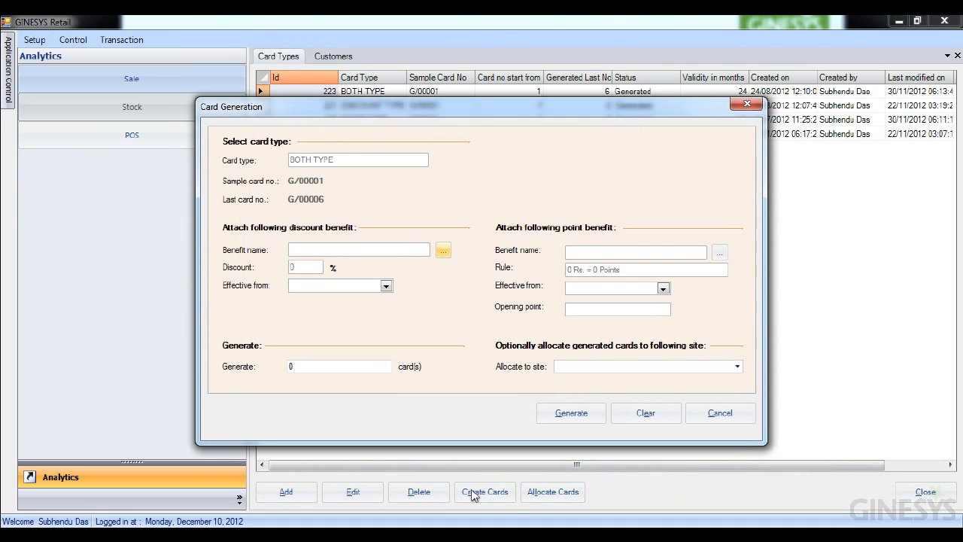
{"action": "left_click", "coordinate": [442, 251]}
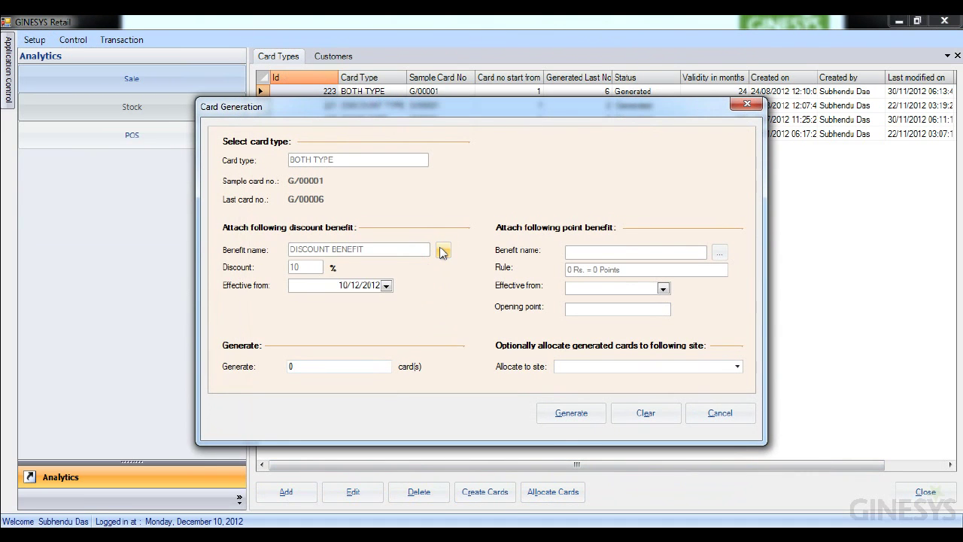
{"action": "left_click", "coordinate": [724, 255]}
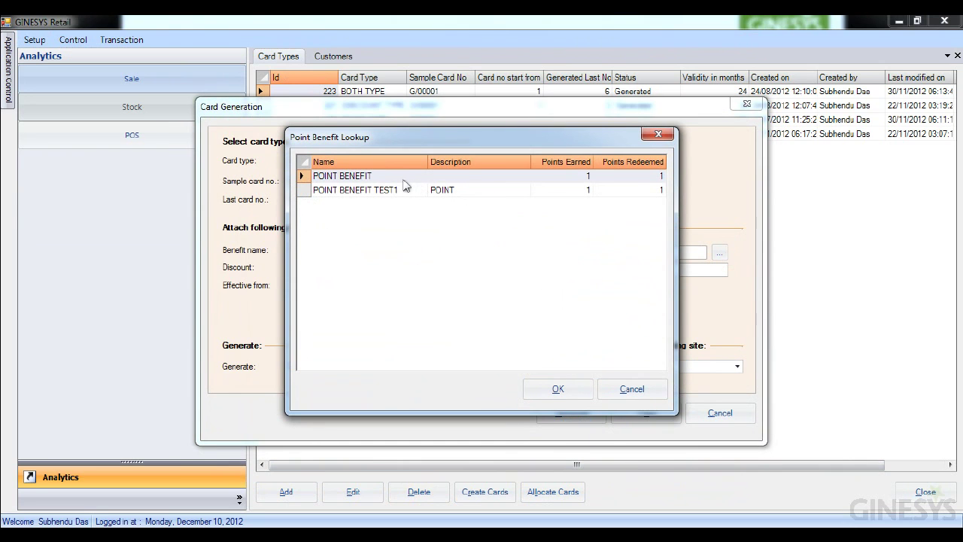
{"action": "left_click", "coordinate": [564, 394]}
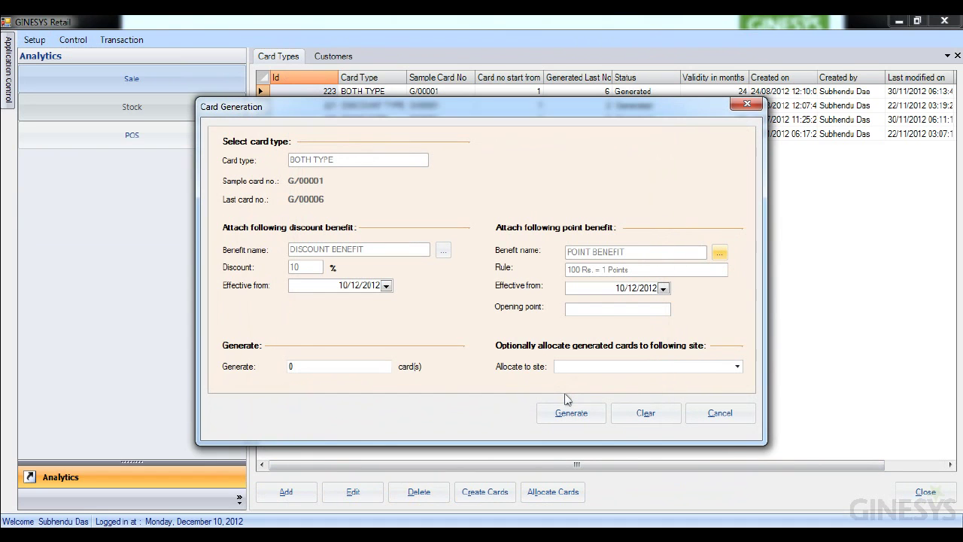
Step: Set the opening point to 1000, the number of cards to 5 and the allocation site to GINNI SYSTEMS LIMITED DURGAPUR
{"action": "left_click", "coordinate": [613, 310]}
{"action": "left_click", "coordinate": [329, 367]}
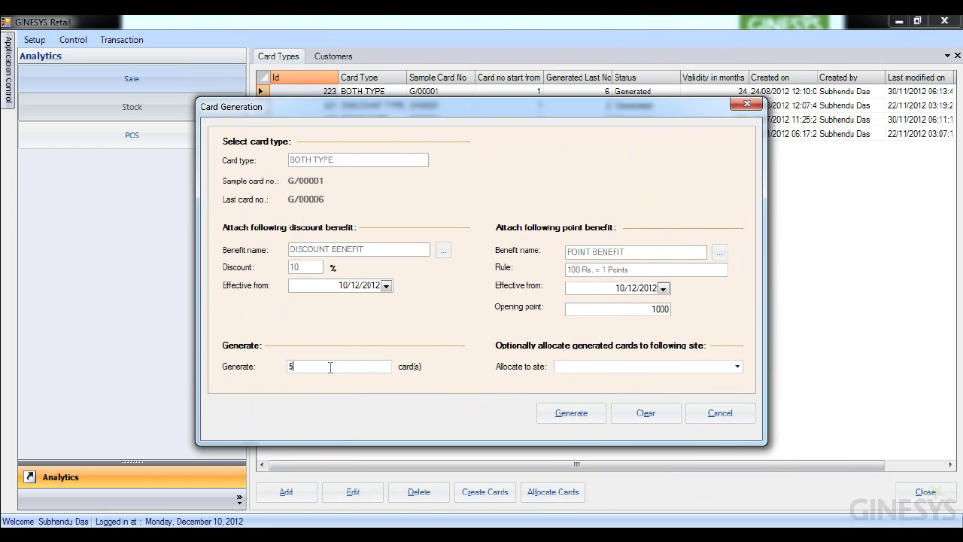
{"action": "type", "text": "5"}
{"action": "left_click", "coordinate": [737, 367]}
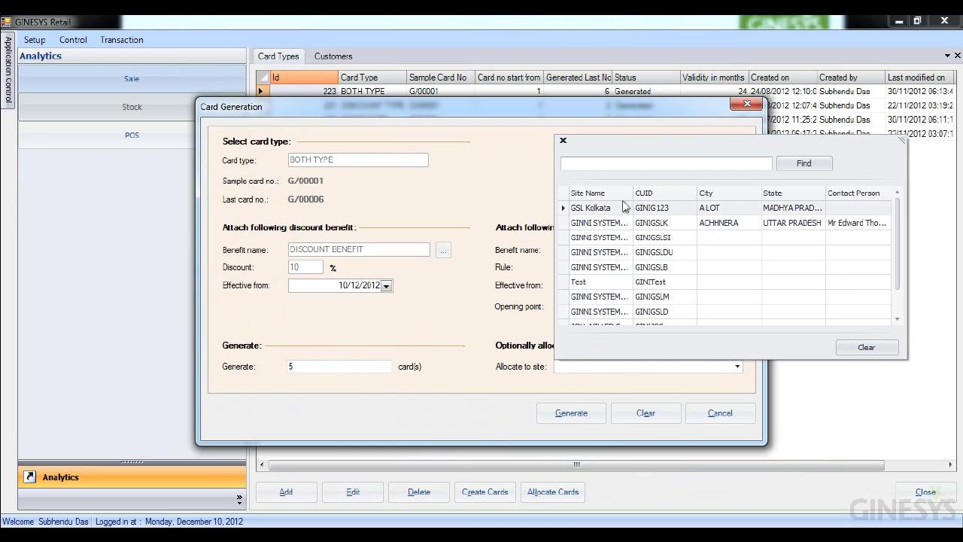
{"action": "left_click_drag", "start_coordinate": [632, 193], "coordinate": [711, 193]}
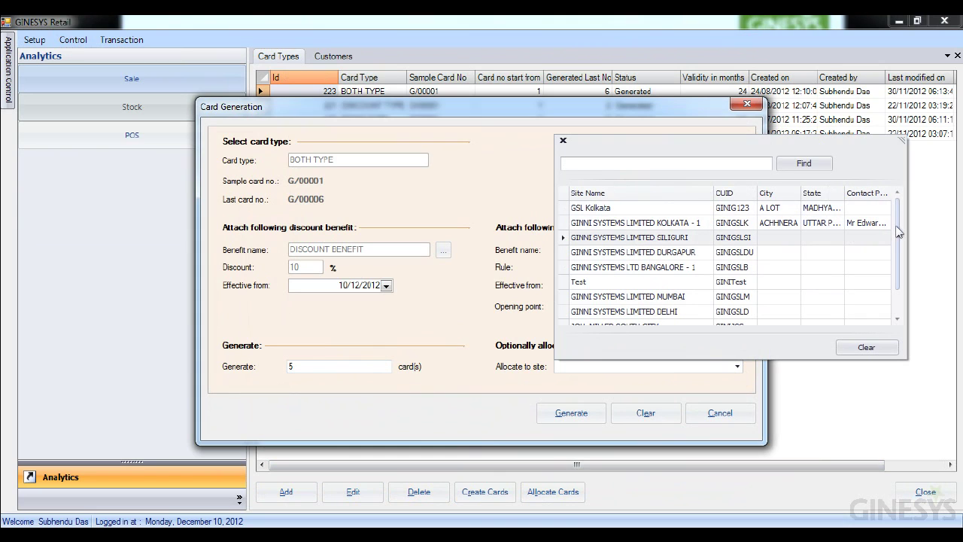
{"action": "left_click", "coordinate": [709, 252]}
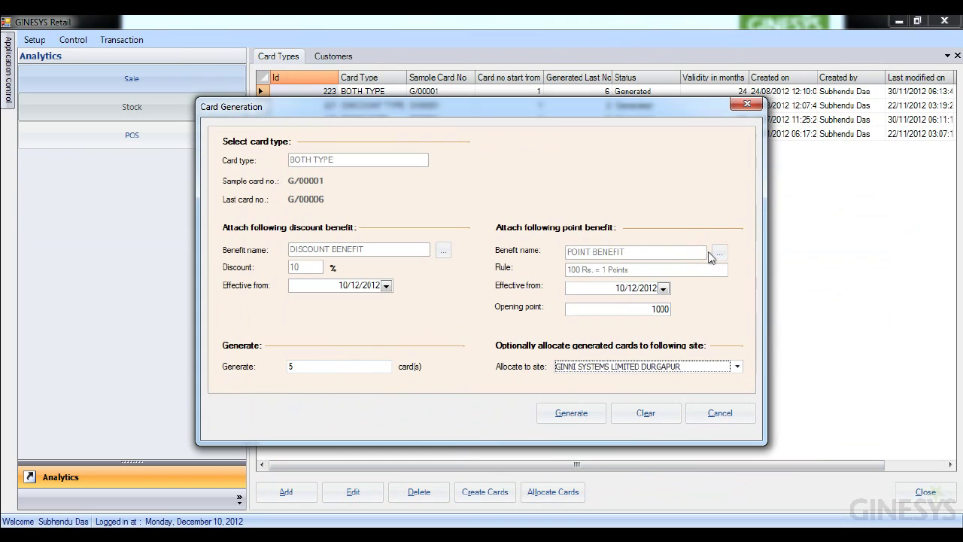
Step: Generate the cards, decline generating more with the same parameters and close the card generation form
{"action": "left_click", "coordinate": [563, 418]}
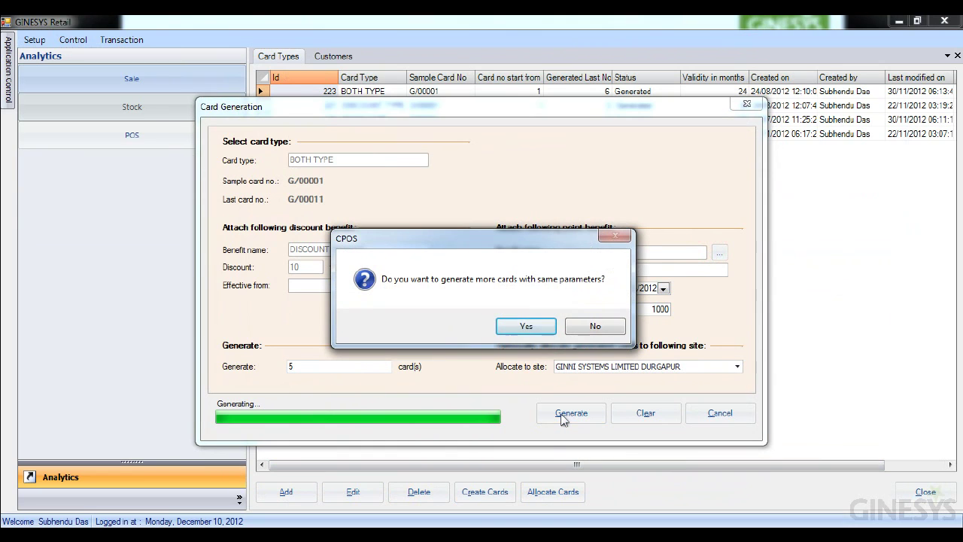
{"action": "left_click", "coordinate": [595, 327]}
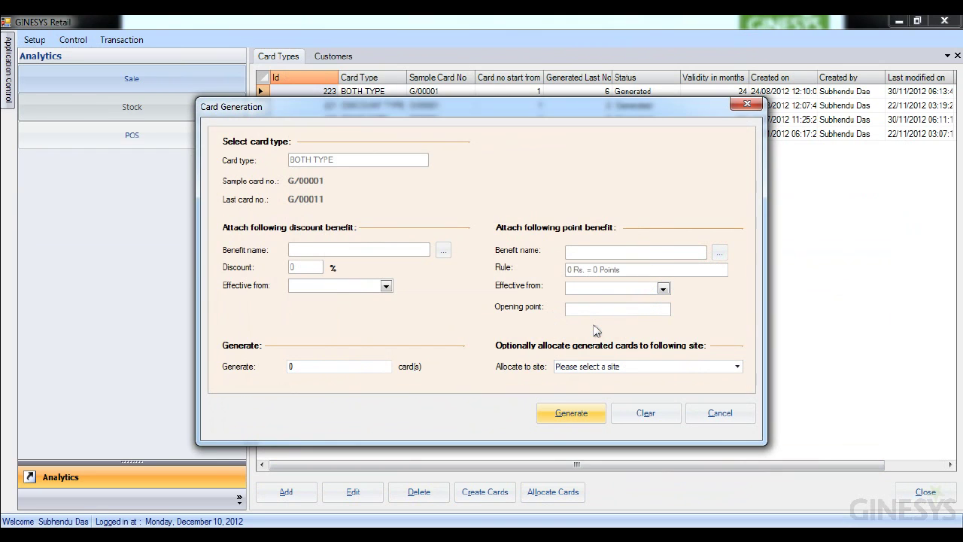
{"action": "left_click", "coordinate": [747, 105]}
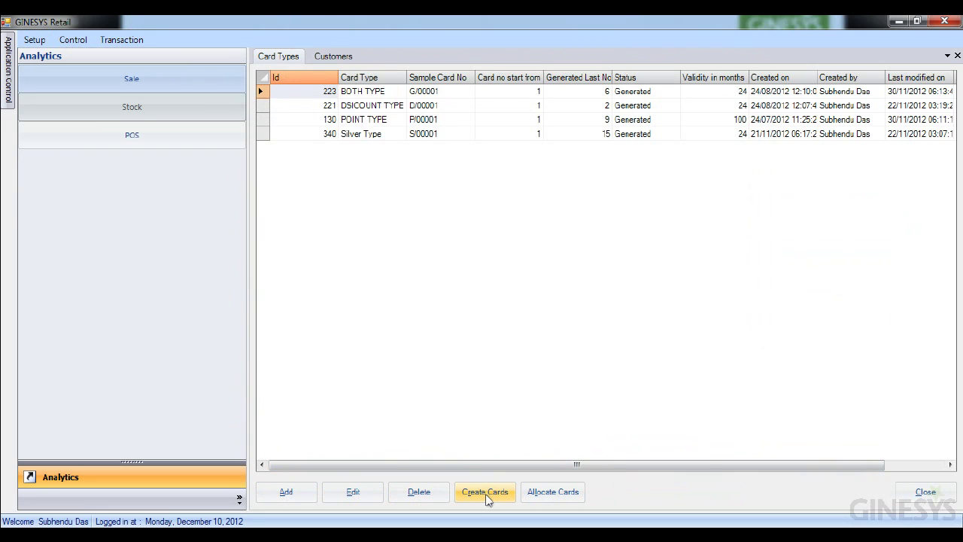
Step: View the mass allocation form for BOTH TYPE cards and close it without allocating any
{"action": "left_click", "coordinate": [559, 502]}
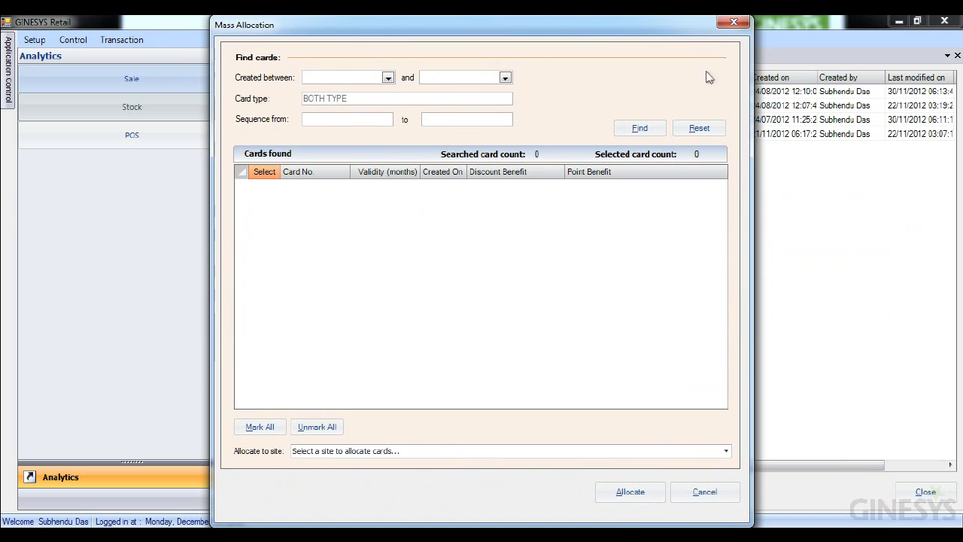
{"action": "left_click", "coordinate": [733, 24]}
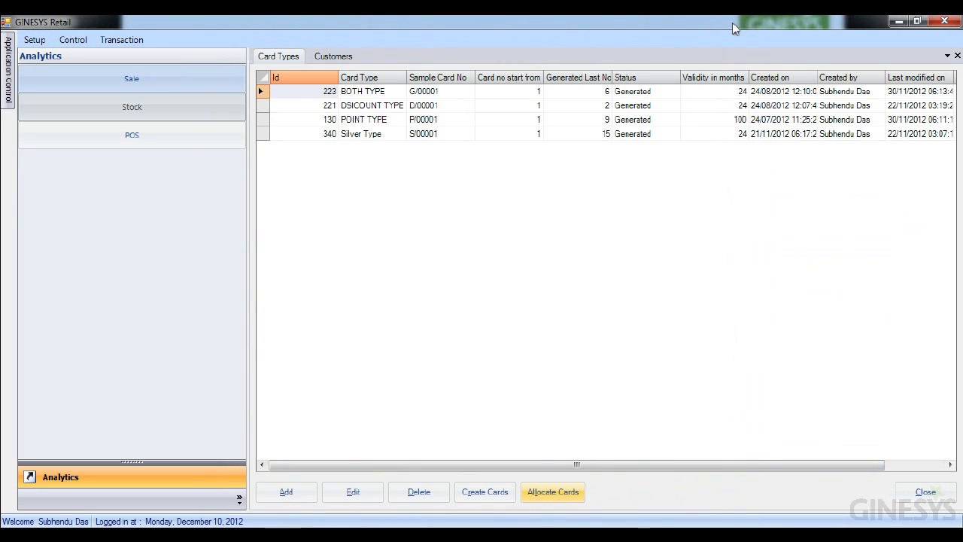
Step: Open the list of customer loyalty benefits
{"action": "left_click", "coordinate": [36, 40]}
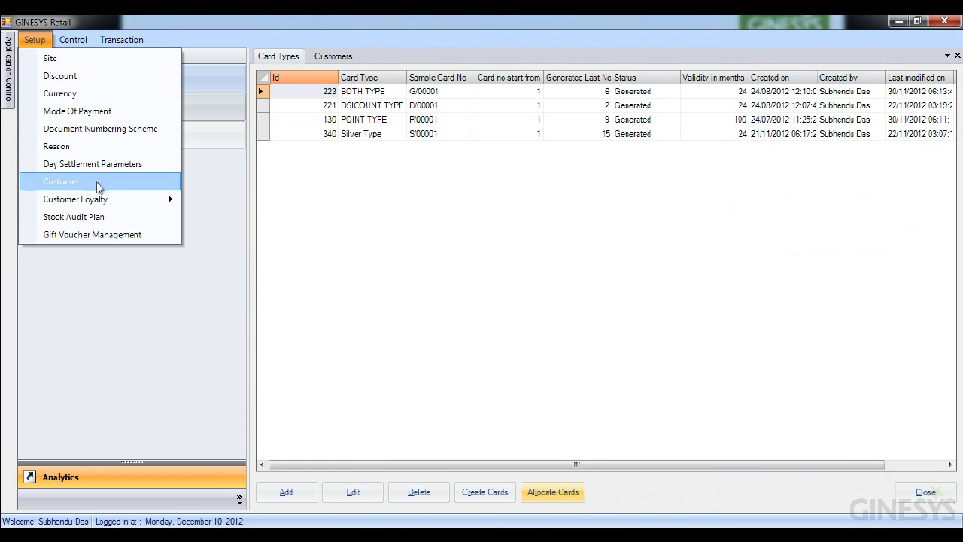
{"action": "mouse_move", "coordinate": [108, 198]}
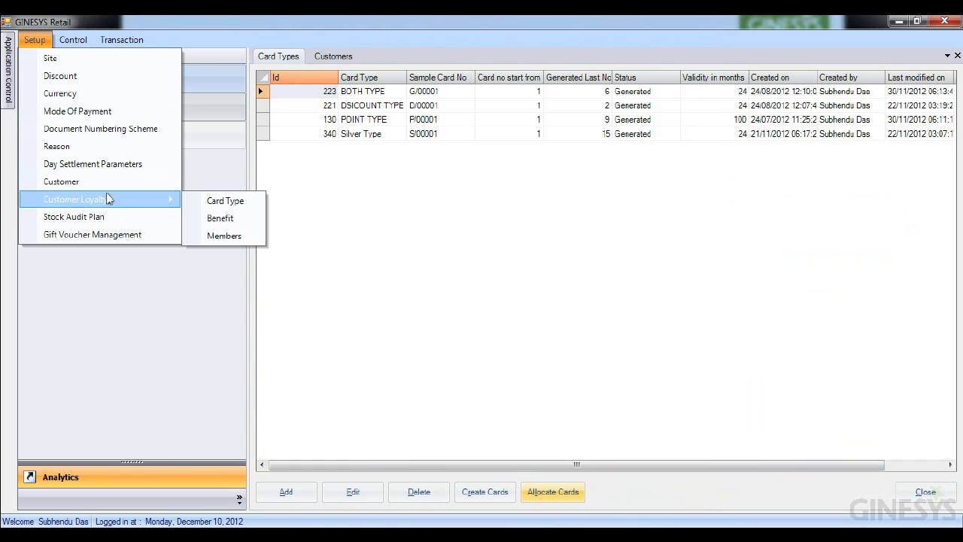
{"action": "left_click", "coordinate": [225, 219]}
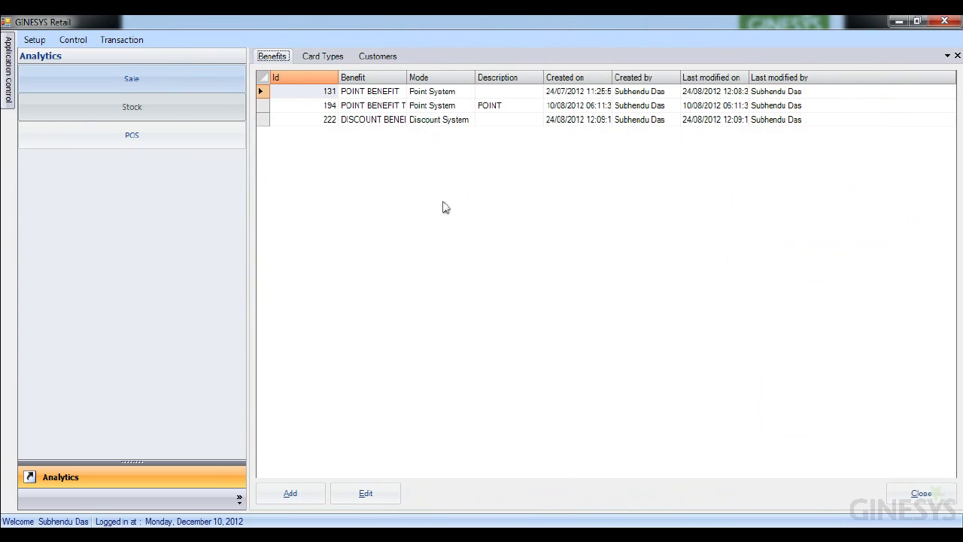
Step: View the list of customer loyalty members, and return to the customer list
{"action": "left_click", "coordinate": [36, 42]}
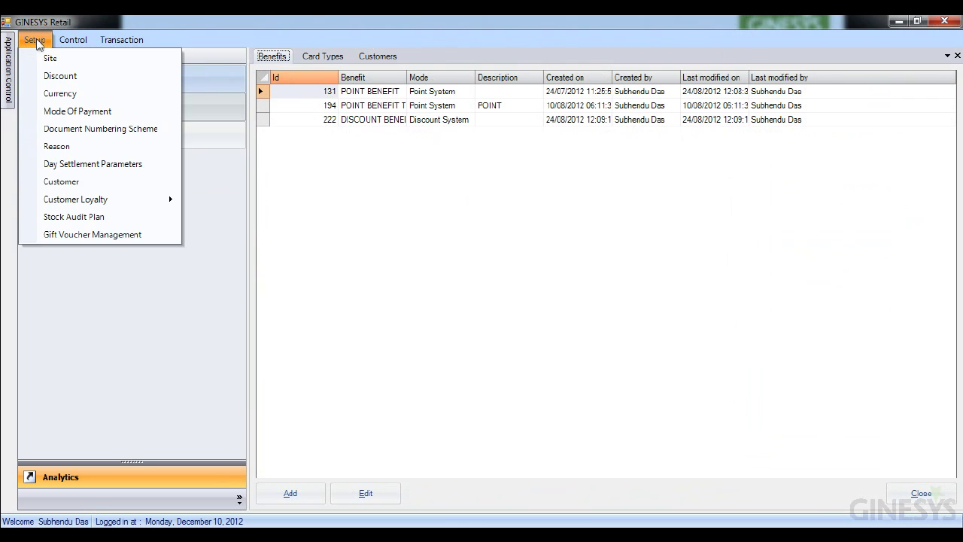
{"action": "mouse_move", "coordinate": [105, 200]}
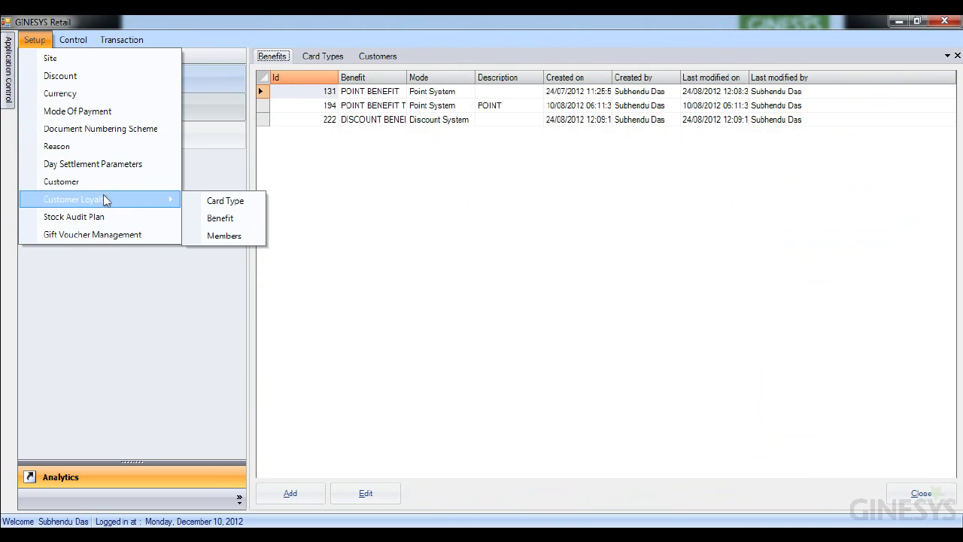
{"action": "left_click", "coordinate": [230, 238]}
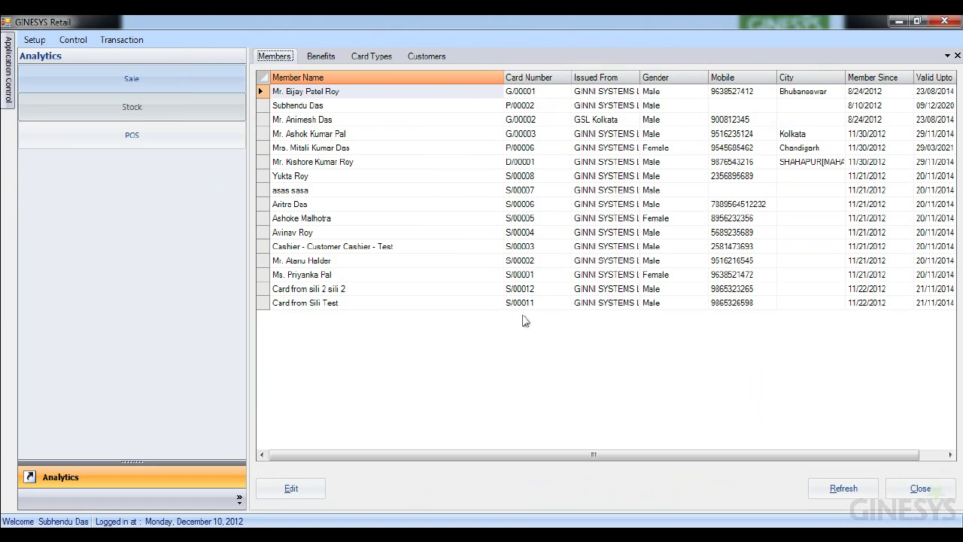
{"action": "left_click", "coordinate": [423, 58]}
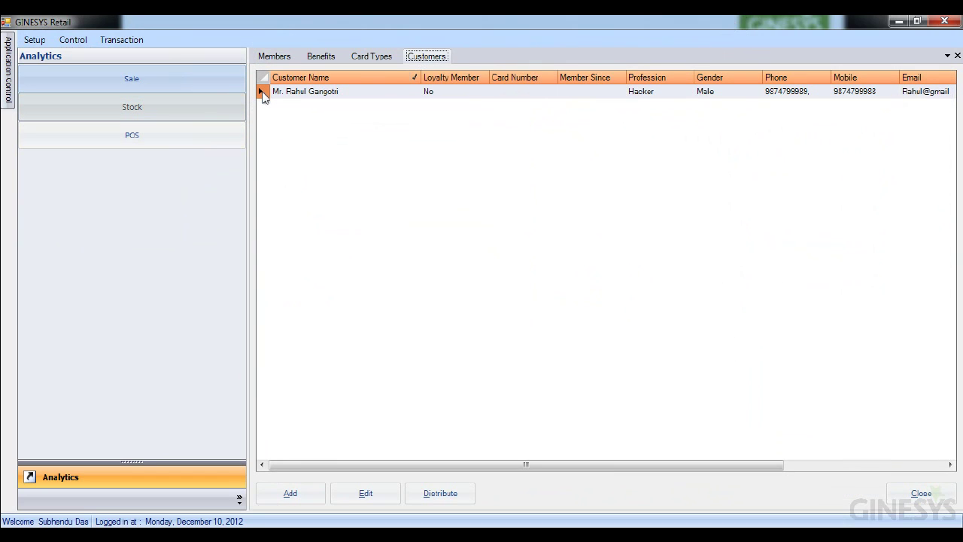
Step: Start generating cards for the BOTH TYPE card type, attaching DISCOUNT BENEFIT and POINT BENEFIT
{"action": "left_click", "coordinate": [372, 58]}
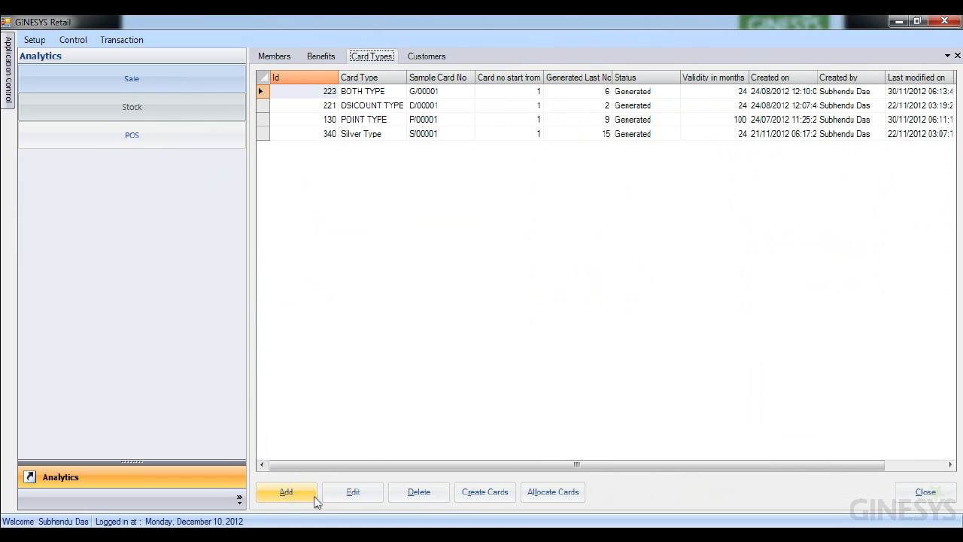
{"action": "left_click", "coordinate": [485, 496]}
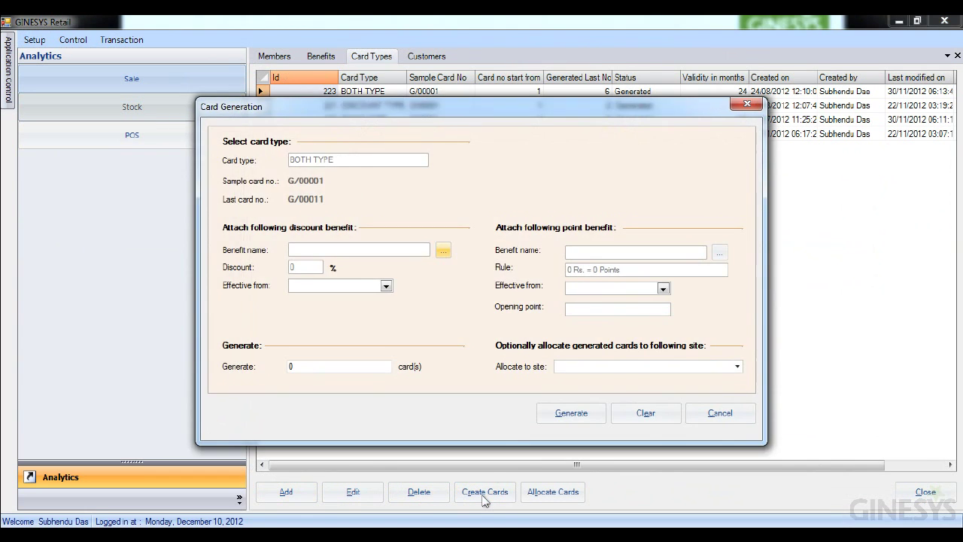
{"action": "left_click", "coordinate": [443, 251]}
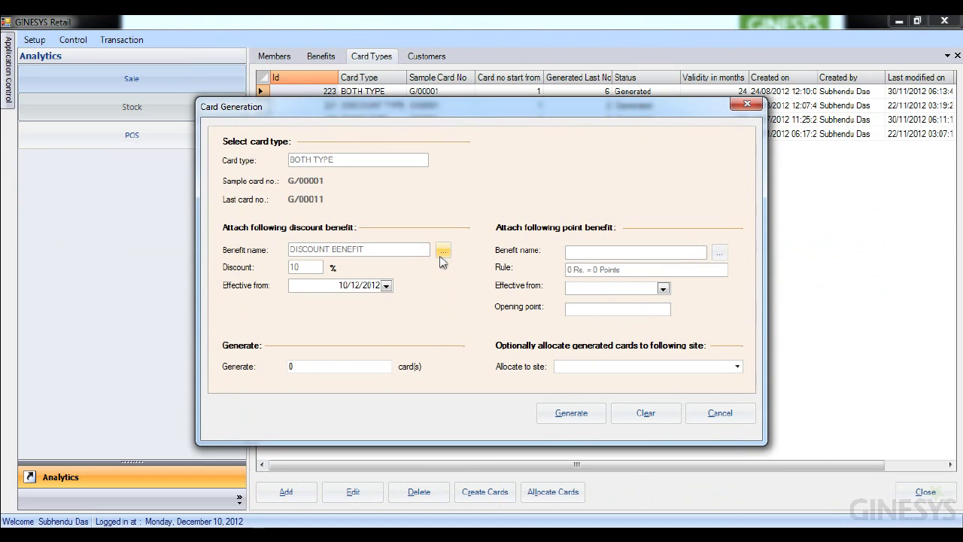
{"action": "left_click", "coordinate": [720, 253]}
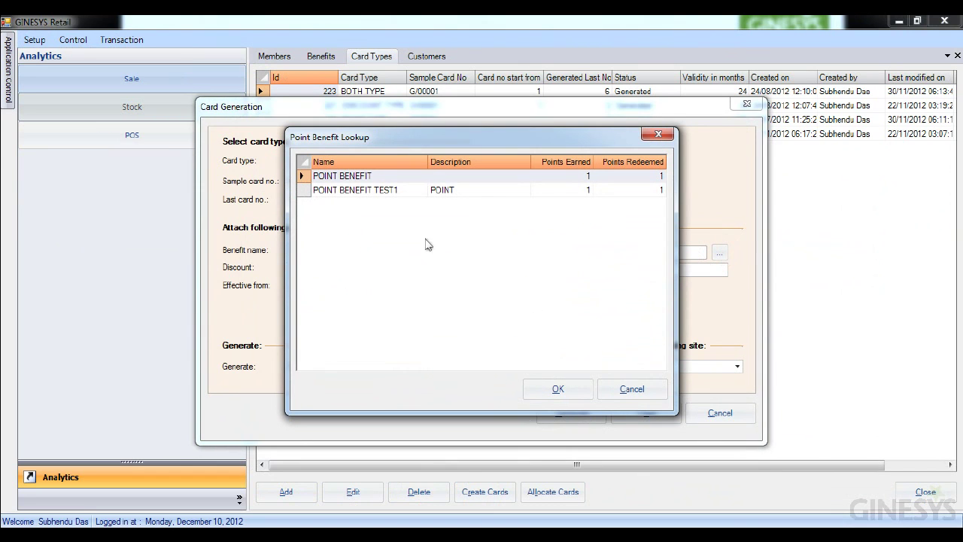
{"action": "left_click", "coordinate": [557, 389]}
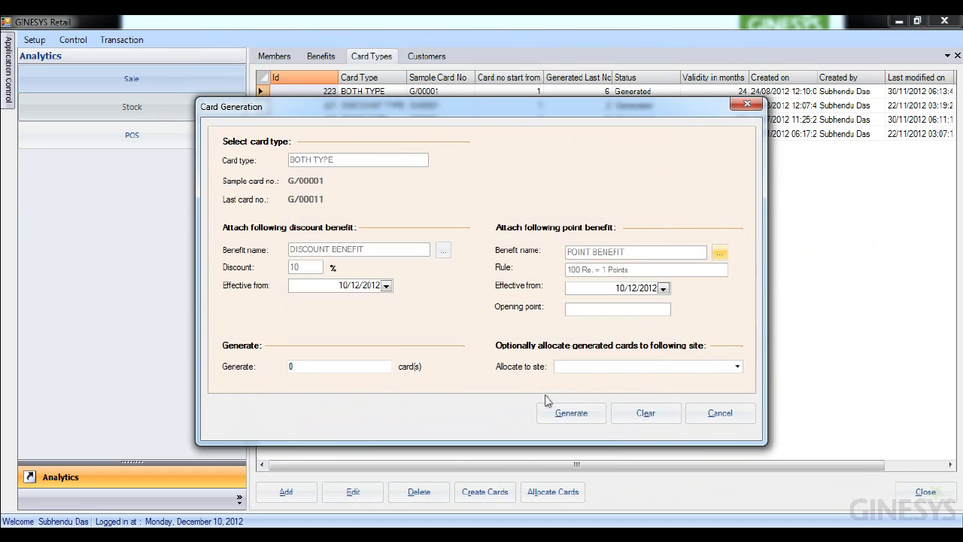
Step: Set the number of cards to generate to 1 and the opening point to 100
{"action": "left_click", "coordinate": [338, 368]}
{"action": "key", "text": "BackSpace"}
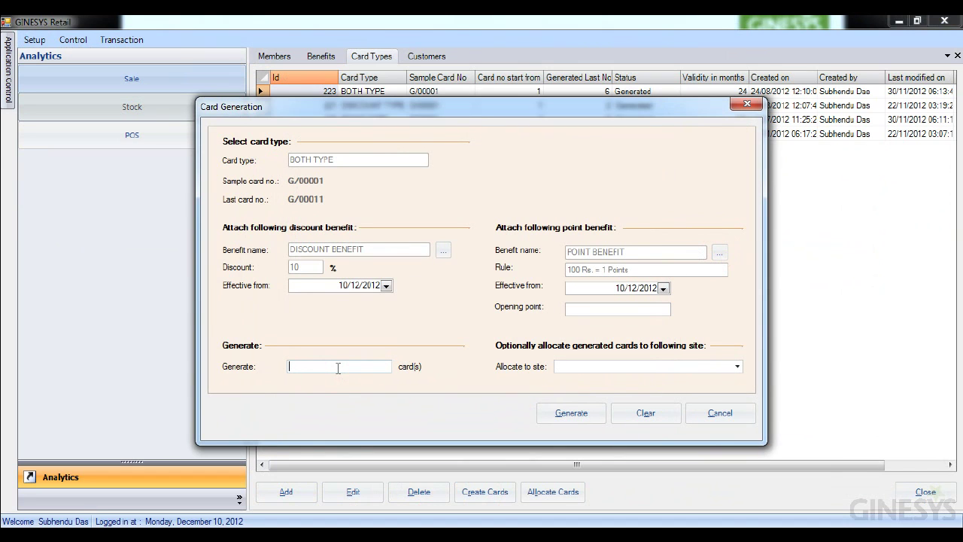
{"action": "type", "text": "1"}
{"action": "left_click", "coordinate": [627, 309]}
{"action": "type", "text": "100"}
Step: Generate the card without allocating it to a site, decline generating more, and close the card generation form
{"action": "left_click", "coordinate": [575, 420]}
{"action": "left_click", "coordinate": [627, 333]}
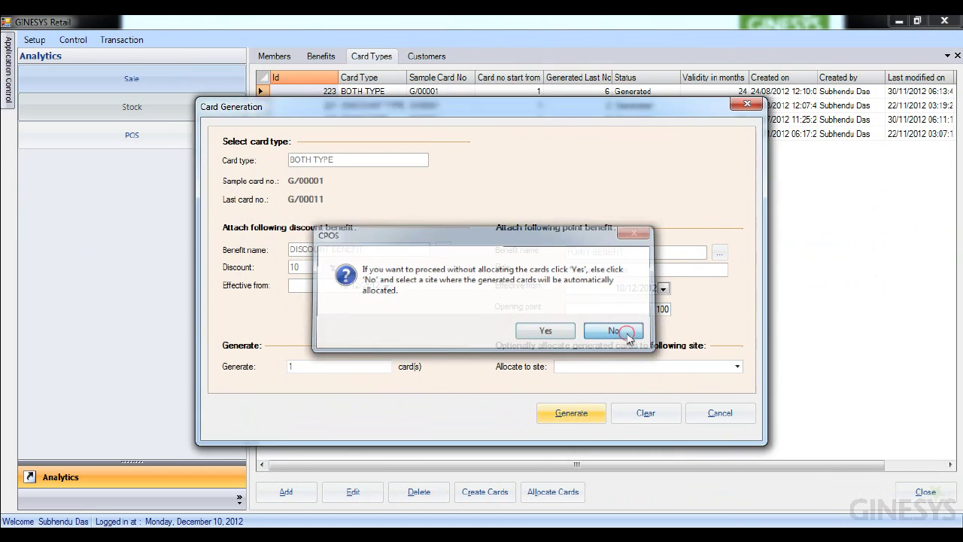
{"action": "left_click", "coordinate": [585, 414]}
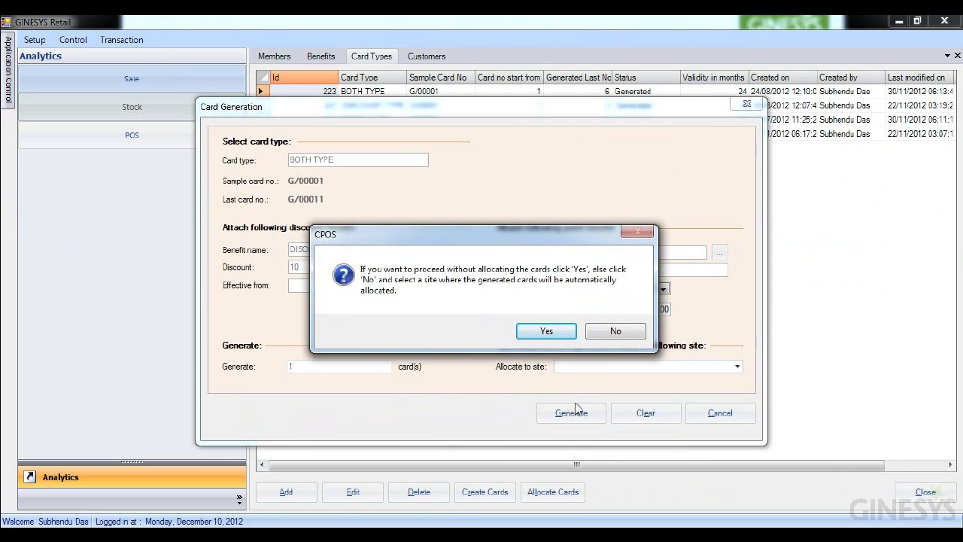
{"action": "left_click", "coordinate": [545, 331]}
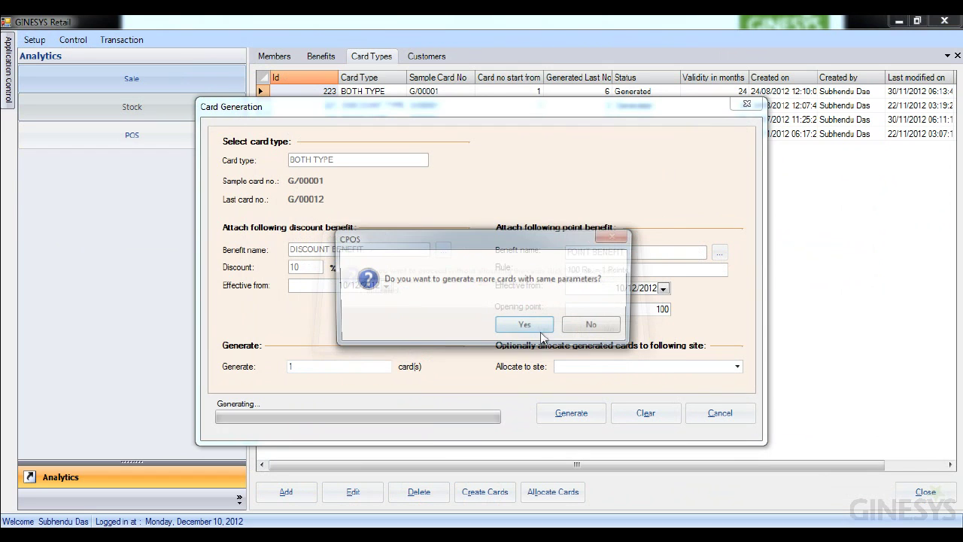
{"action": "left_click", "coordinate": [608, 331]}
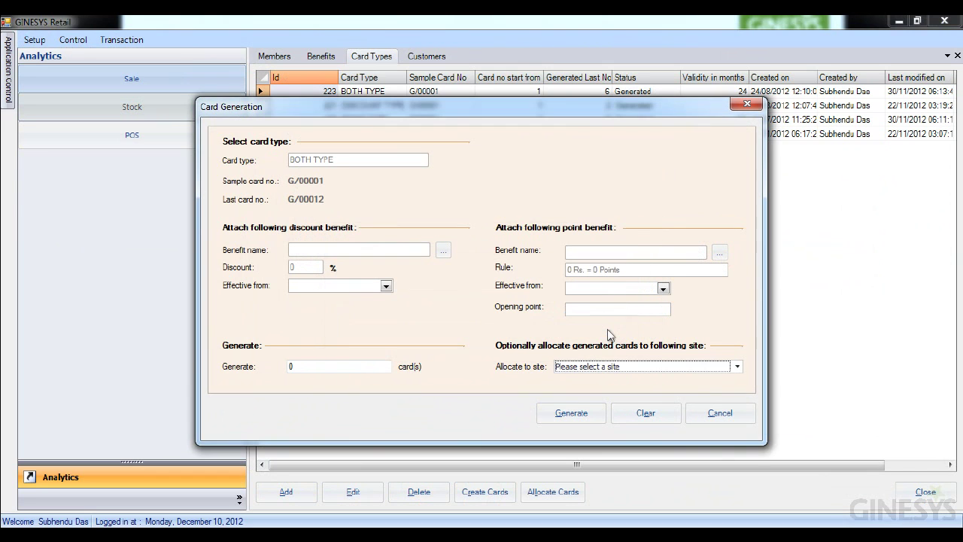
{"action": "left_click", "coordinate": [753, 107]}
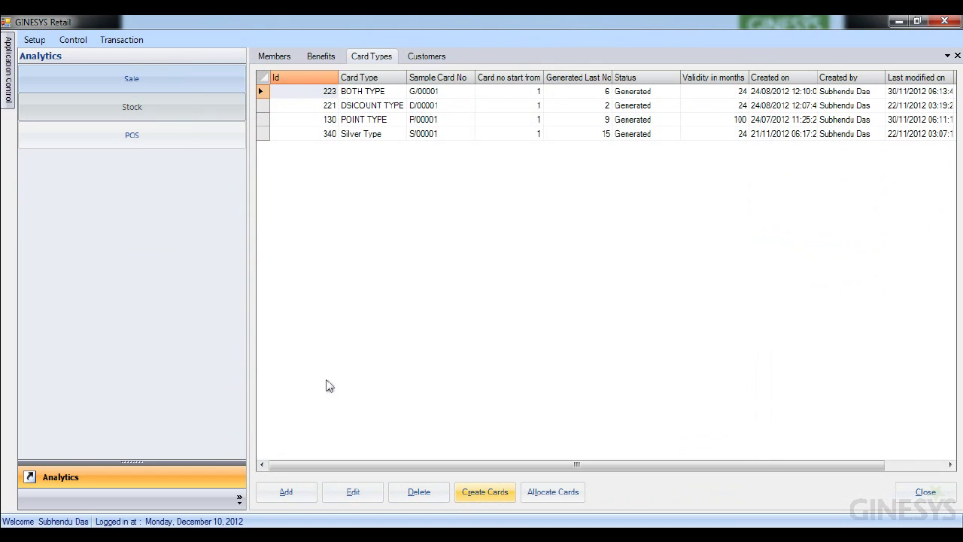
Step: Open the customer's record from the customer list and assign the newly generated BOTH TYPE loyalty card
{"action": "left_click", "coordinate": [426, 58]}
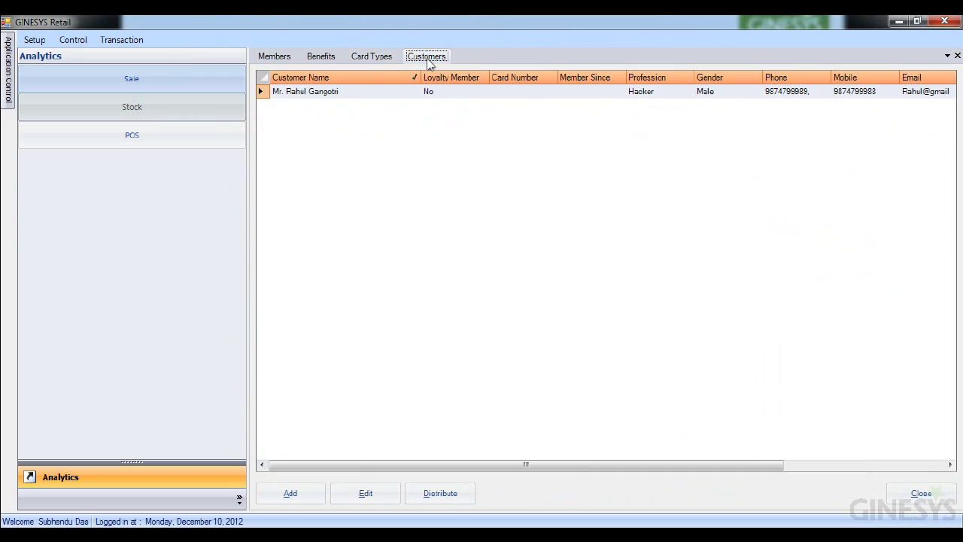
{"action": "double_click", "coordinate": [265, 94]}
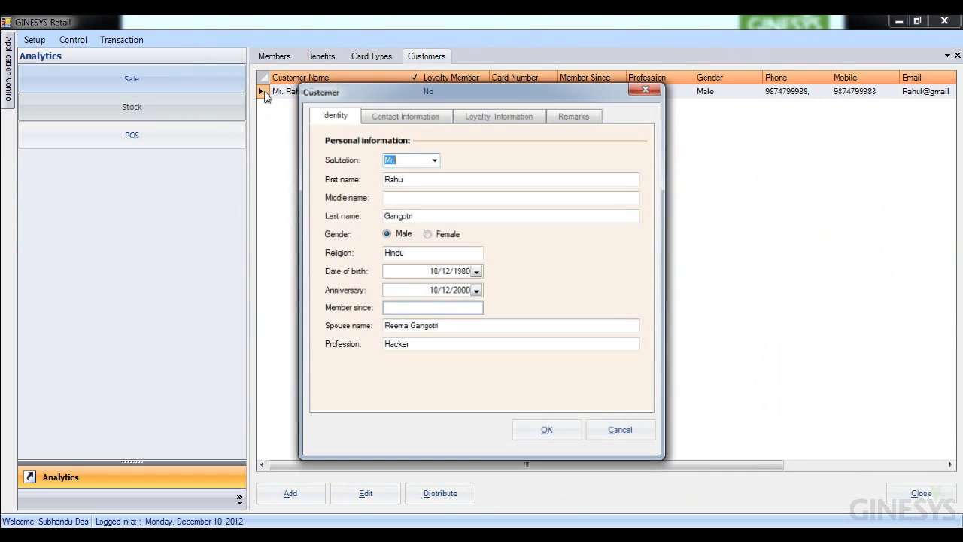
{"action": "left_click", "coordinate": [507, 116]}
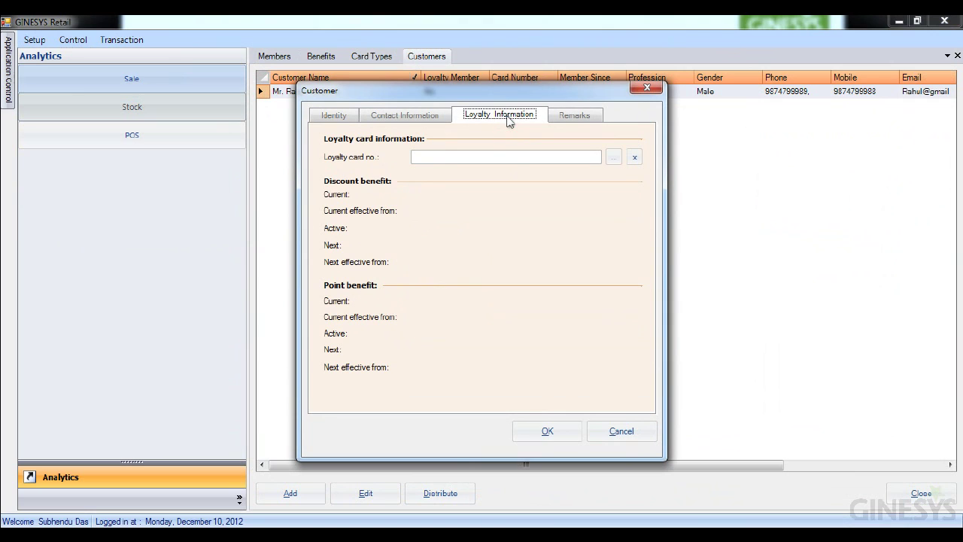
{"action": "left_click", "coordinate": [614, 157]}
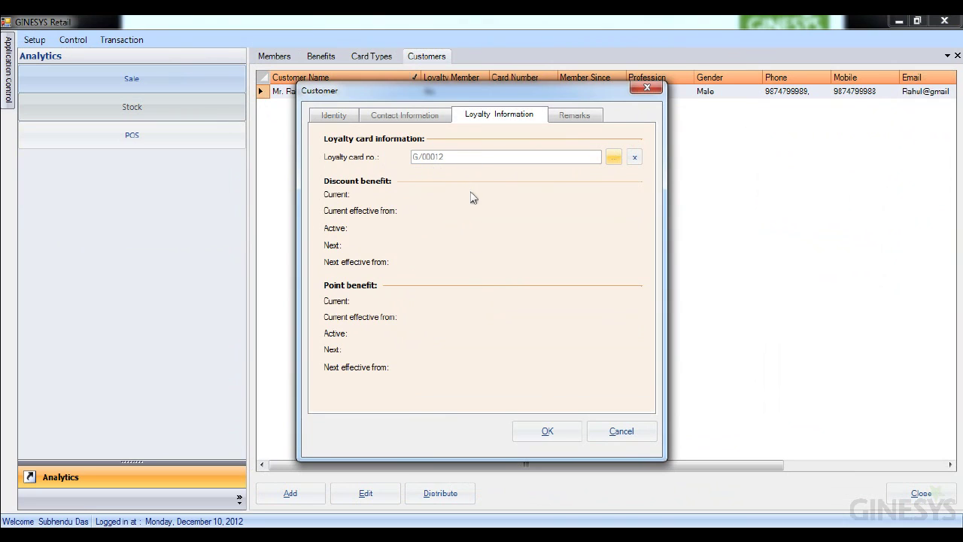
{"action": "key", "text": "shift+Tab"}
Step: Check the customer's remarks, contact, identity and loyalty details, and save the record with the assigned card
{"action": "left_click", "coordinate": [577, 118]}
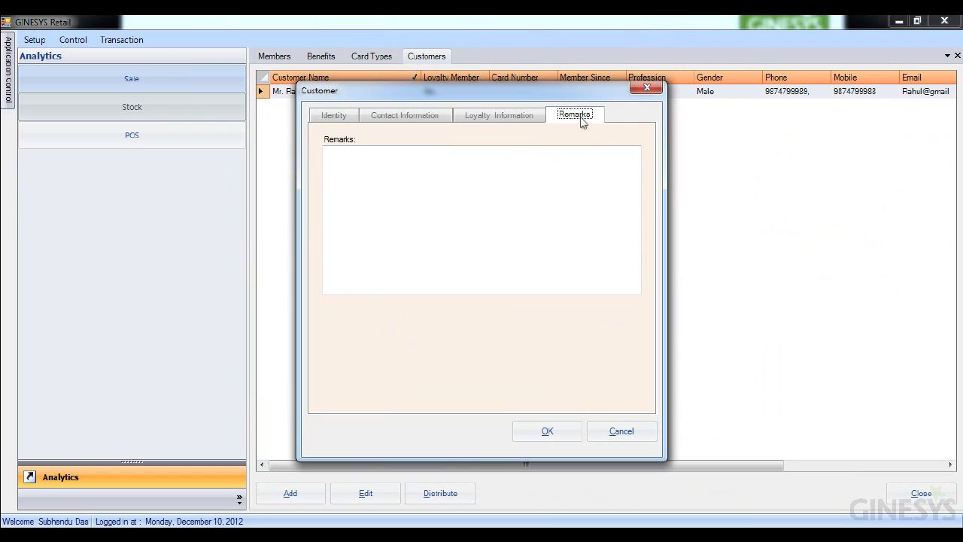
{"action": "left_click", "coordinate": [496, 117]}
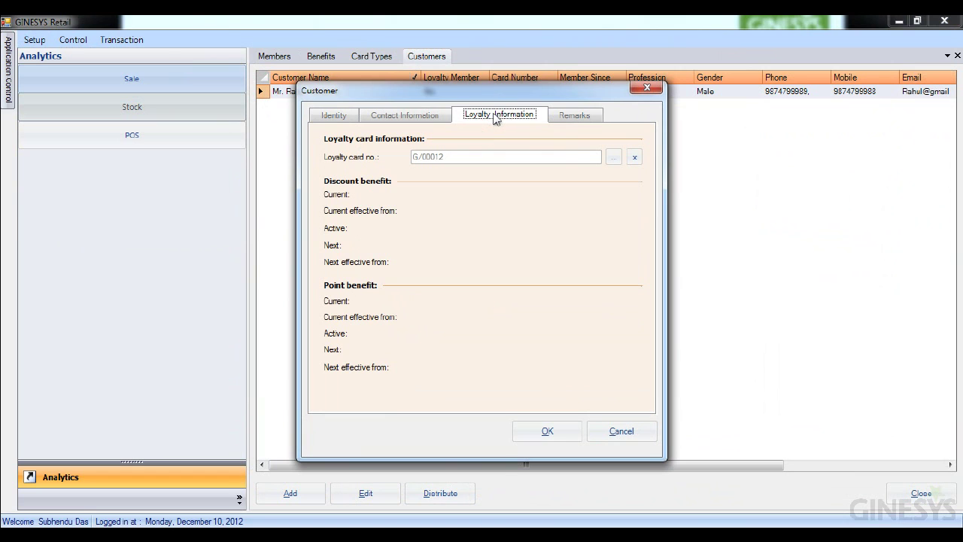
{"action": "left_click", "coordinate": [419, 125]}
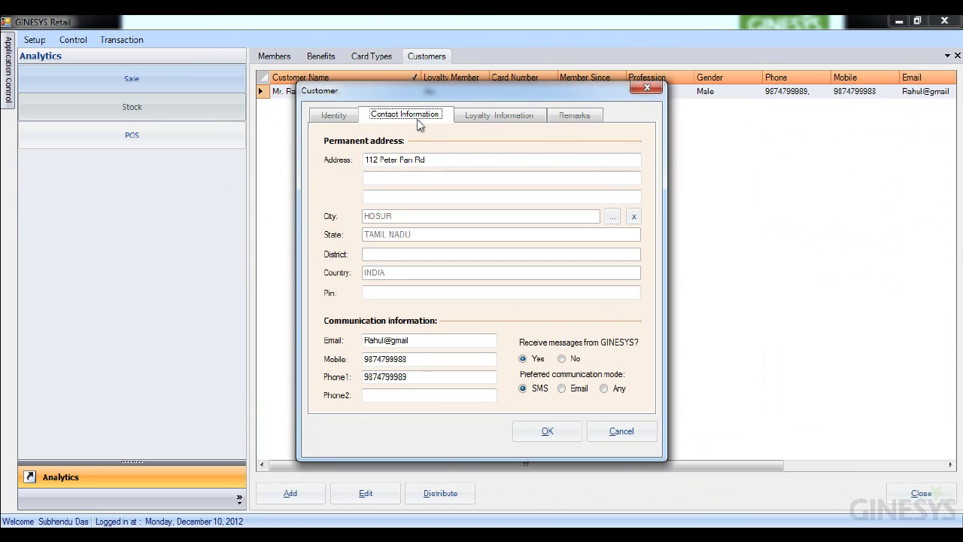
{"action": "left_click", "coordinate": [342, 120]}
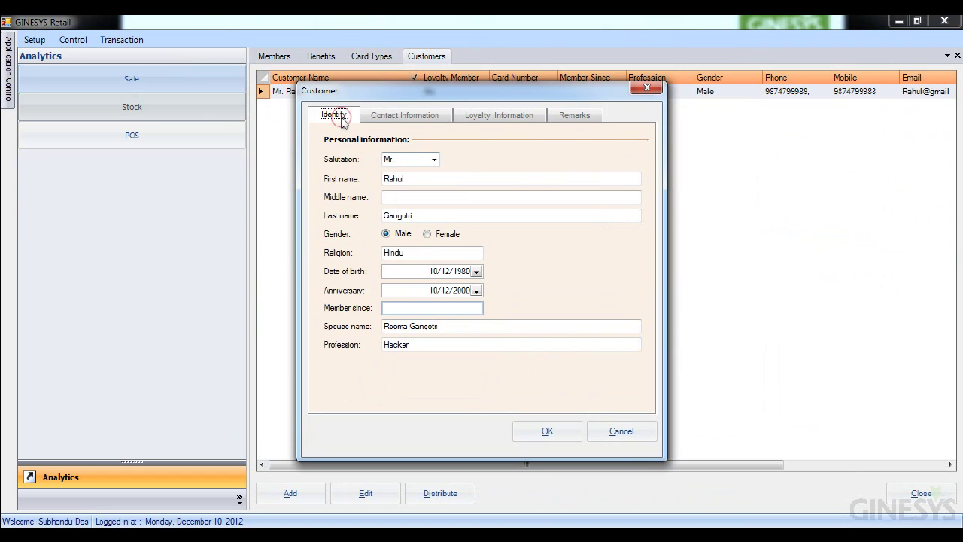
{"action": "left_click", "coordinate": [403, 120]}
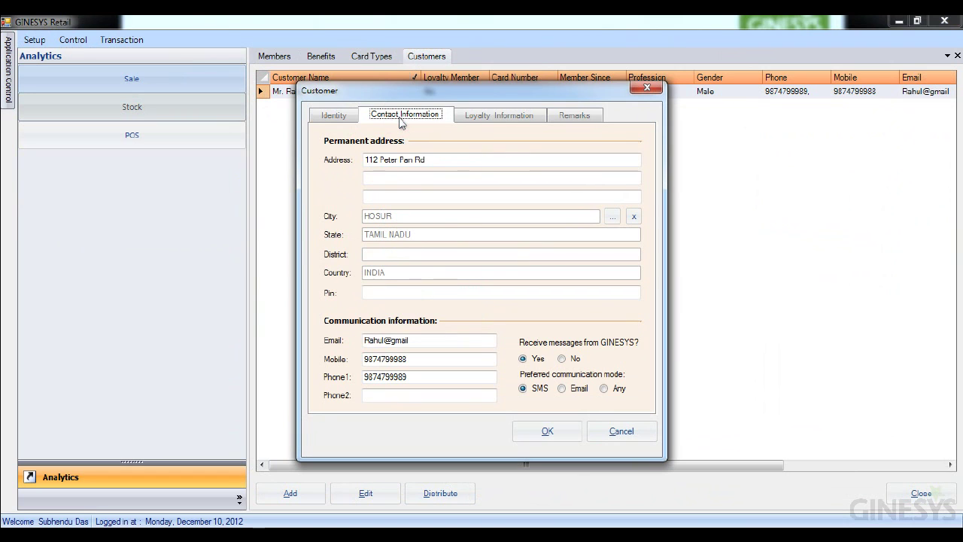
{"action": "left_click", "coordinate": [471, 125]}
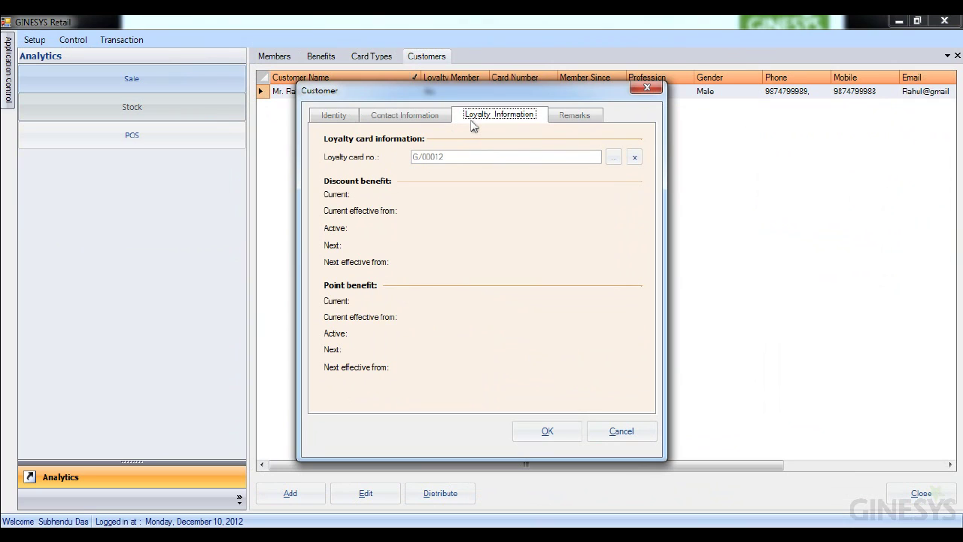
{"action": "left_click", "coordinate": [544, 435]}
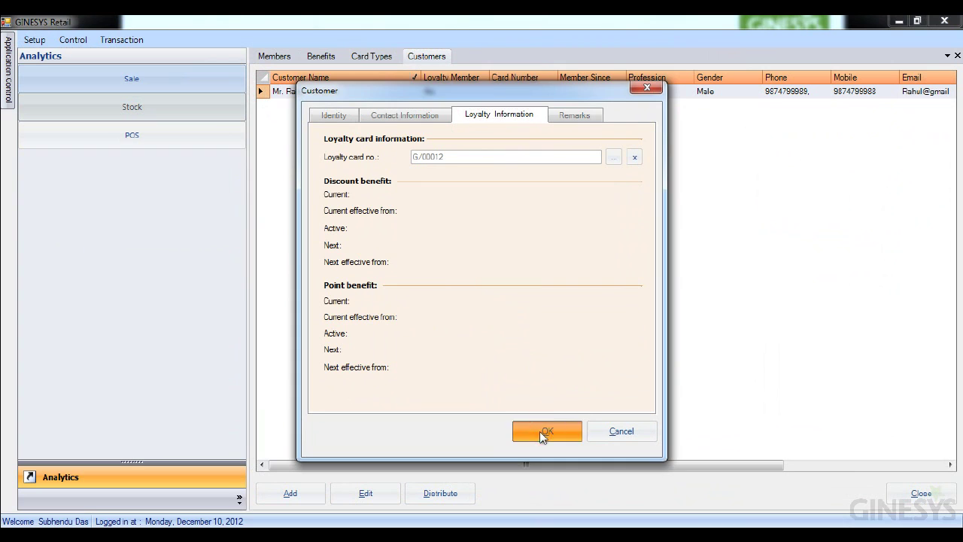
{"action": "left_click", "coordinate": [532, 327]}
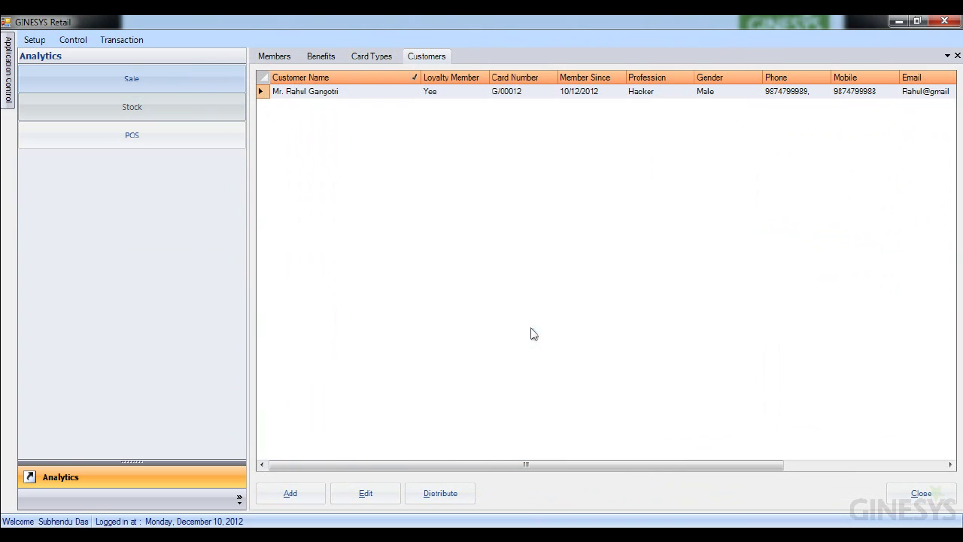
Step: Reopen the customer's record, check the discount and point benefits in the loyalty information, and close it by saving
{"action": "double_click", "coordinate": [259, 91]}
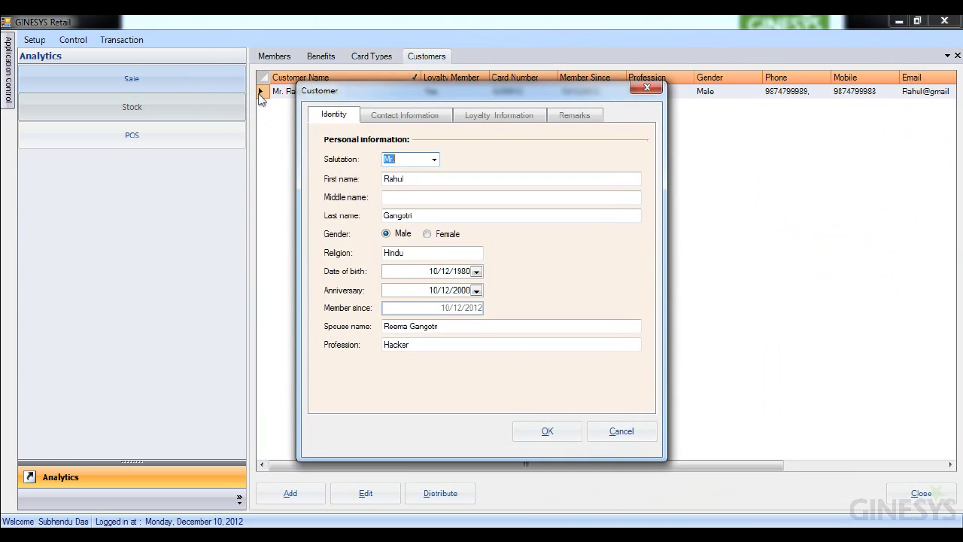
{"action": "left_click", "coordinate": [489, 116]}
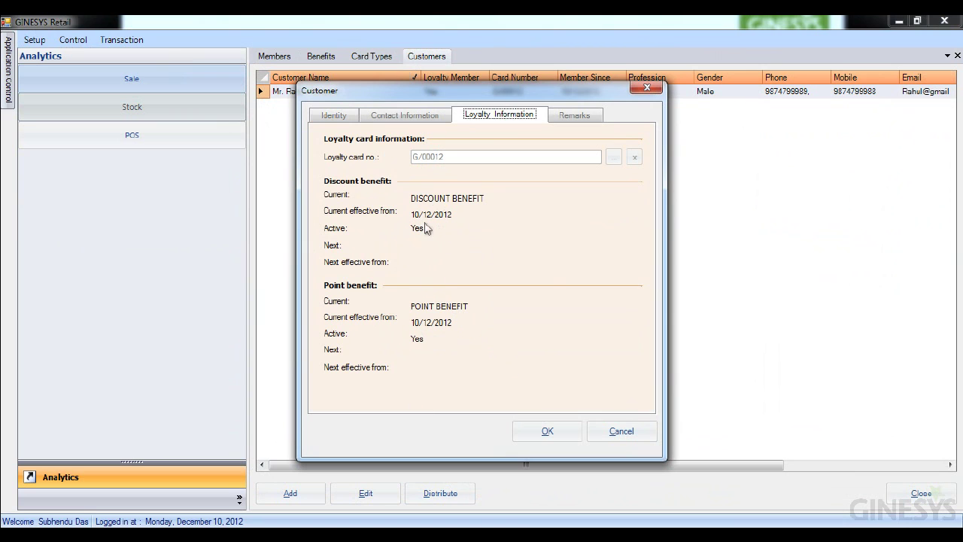
{"action": "left_click", "coordinate": [547, 431]}
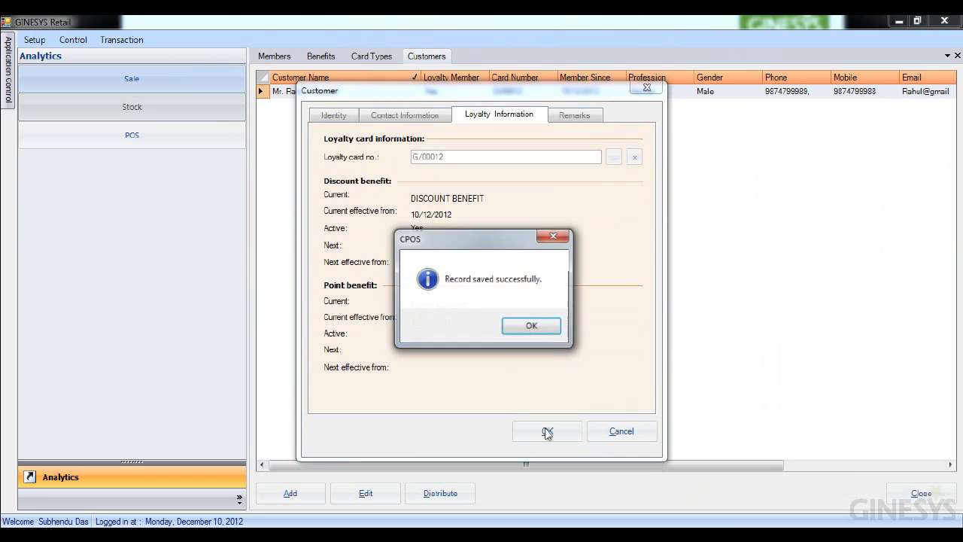
{"action": "left_click", "coordinate": [532, 326]}
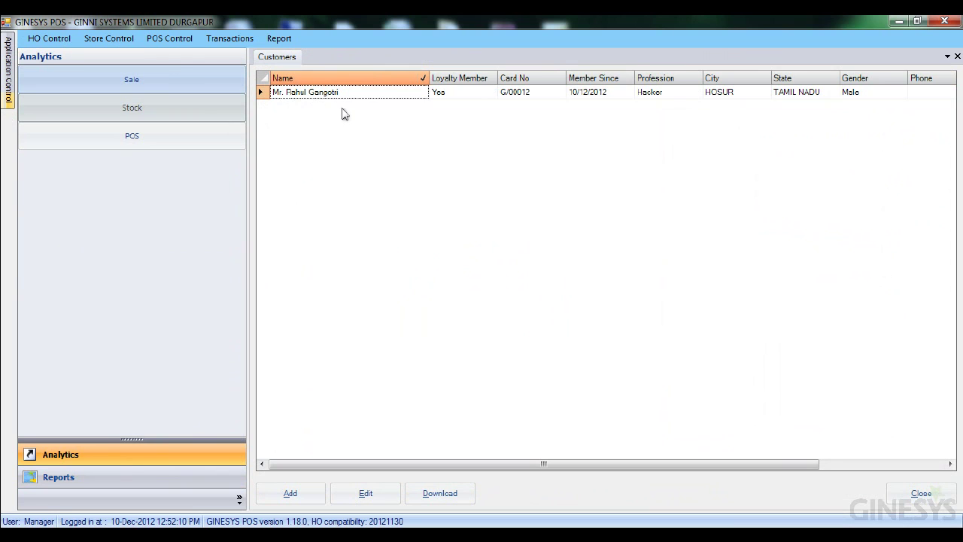
Step: In GINESYS POS for GINNI SYSTEMS LIMITED DURGAPUR, open the customer's record and review the contact and loyalty information
{"action": "left_click", "coordinate": [264, 94]}
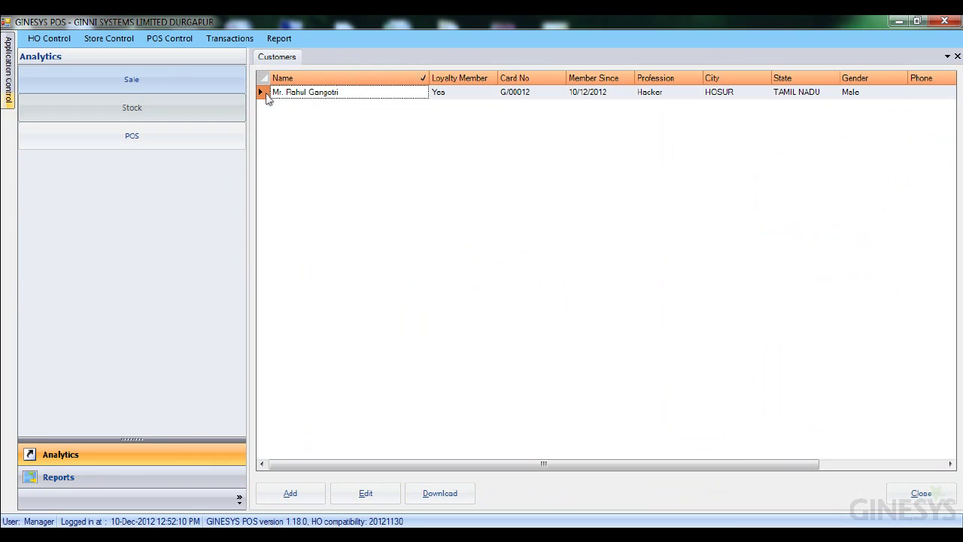
{"action": "double_click", "coordinate": [267, 96]}
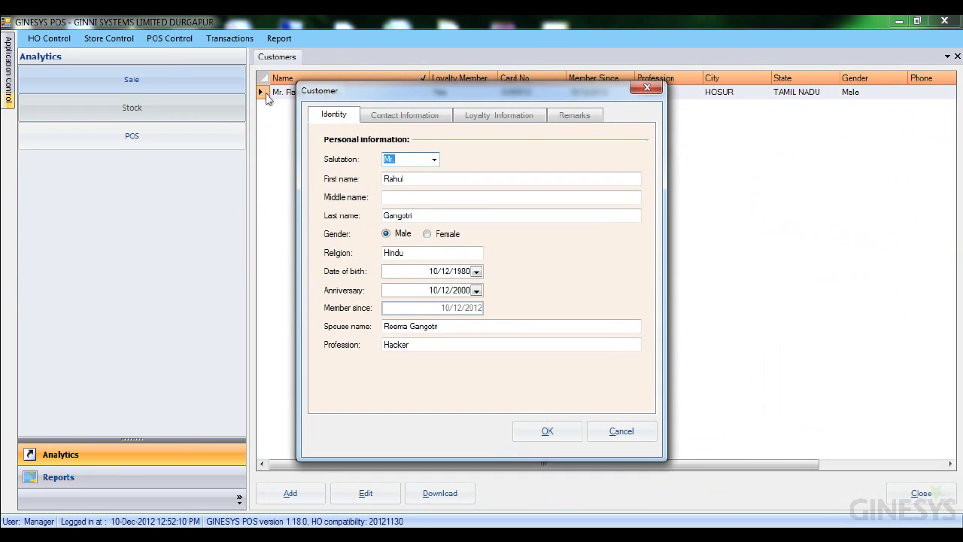
{"action": "left_click", "coordinate": [405, 115]}
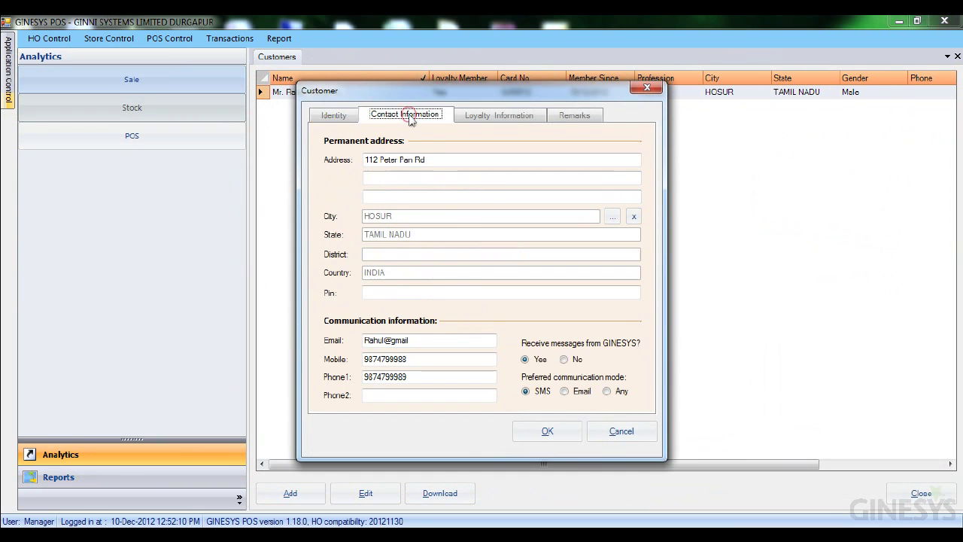
{"action": "left_click", "coordinate": [517, 117]}
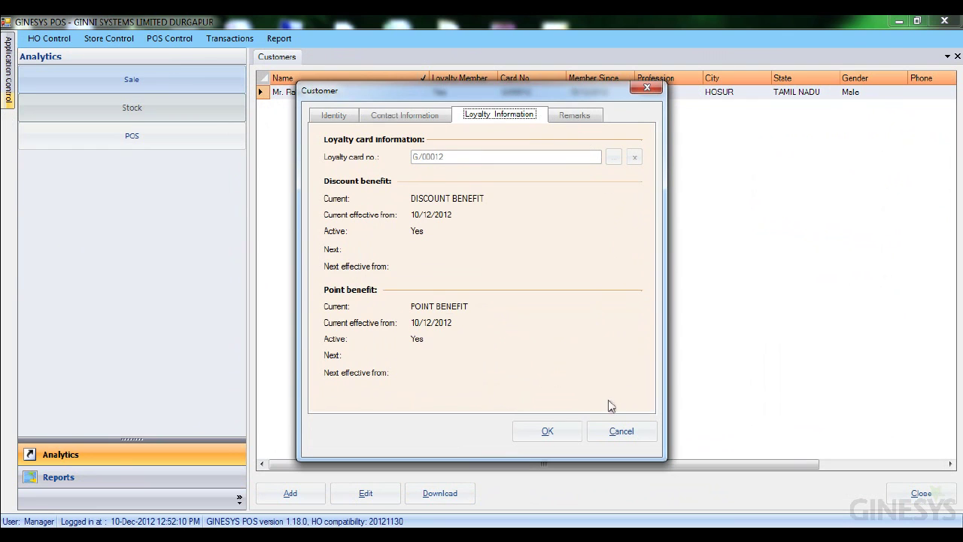
Step: Close the customer's record, search for another customer by first name in the customer download, and download the matching record
{"action": "left_click", "coordinate": [622, 432]}
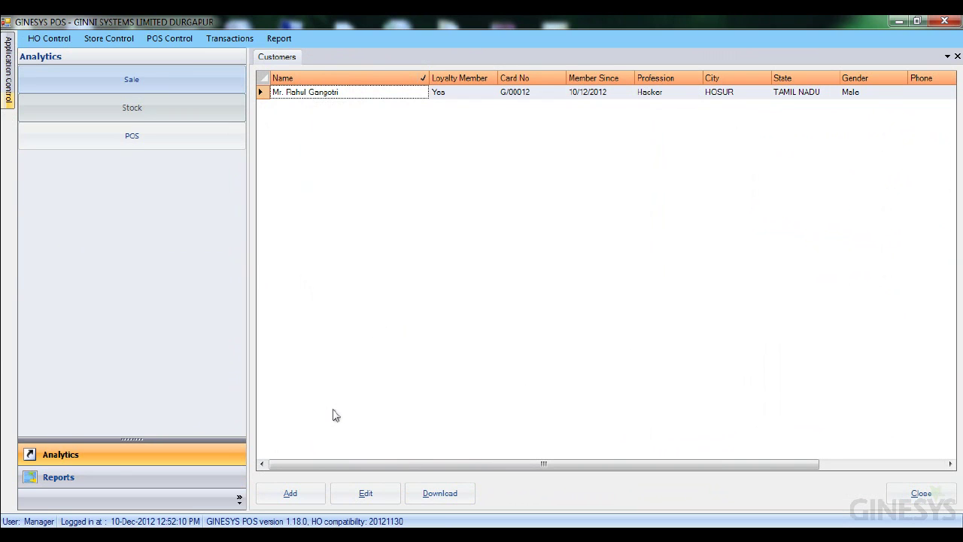
{"action": "left_click", "coordinate": [440, 494]}
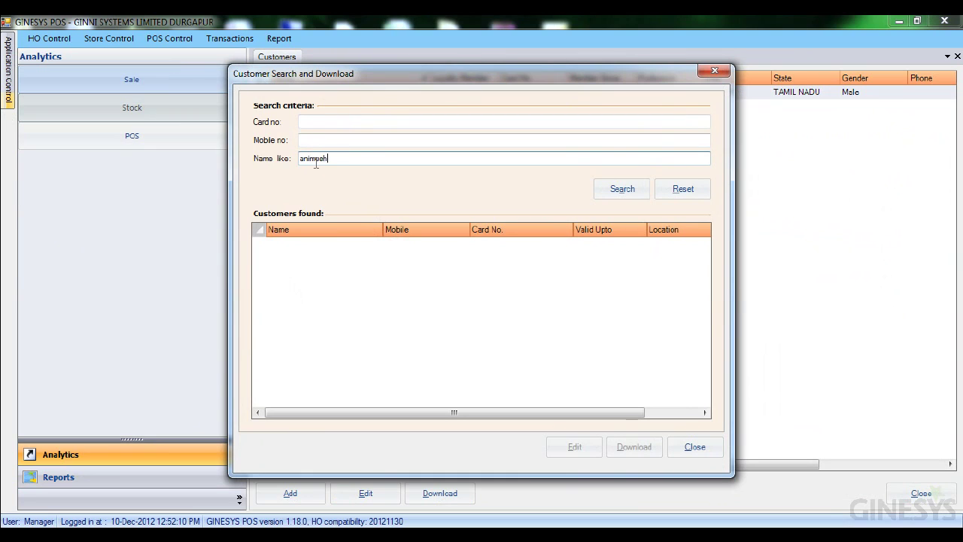
{"action": "left_click", "coordinate": [618, 197]}
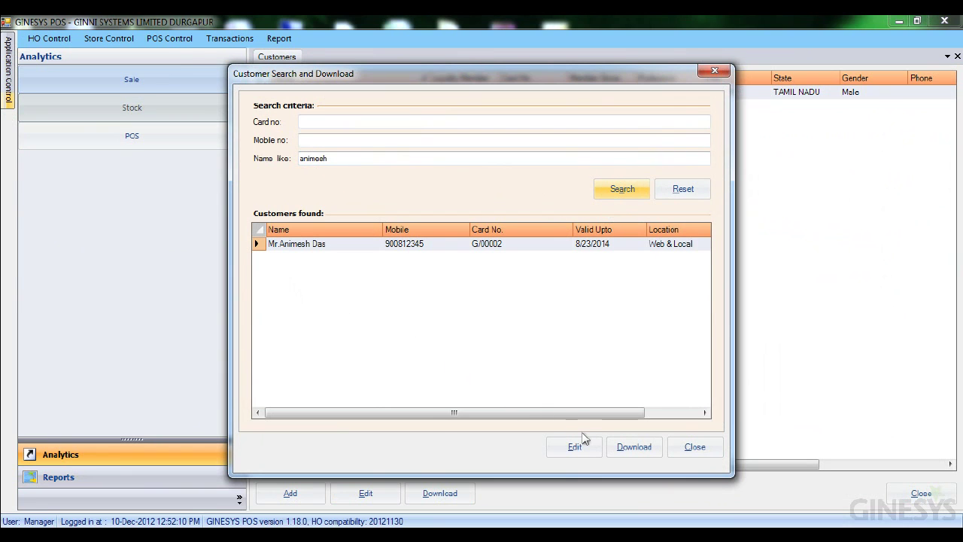
{"action": "left_click", "coordinate": [634, 452]}
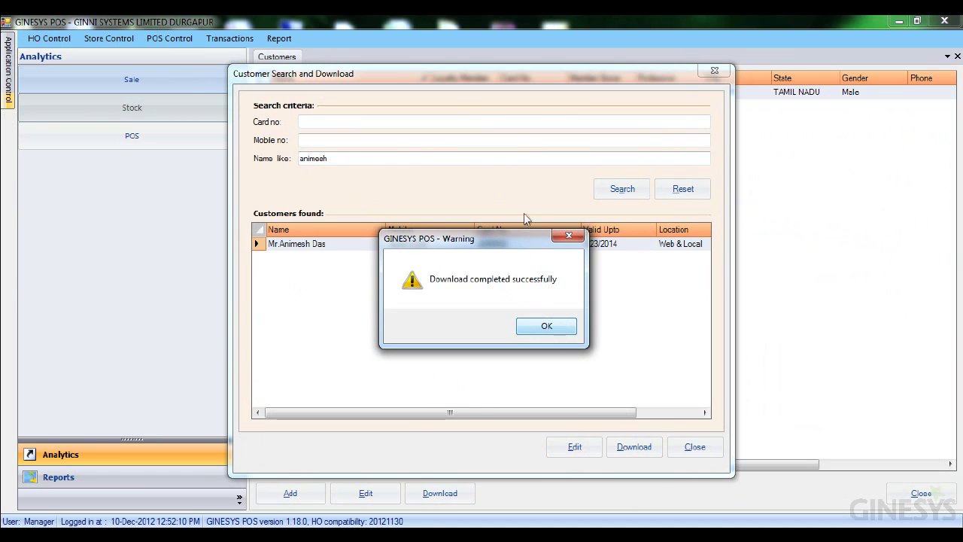
{"action": "left_click_drag", "start_coordinate": [518, 242], "coordinate": [500, 84]}
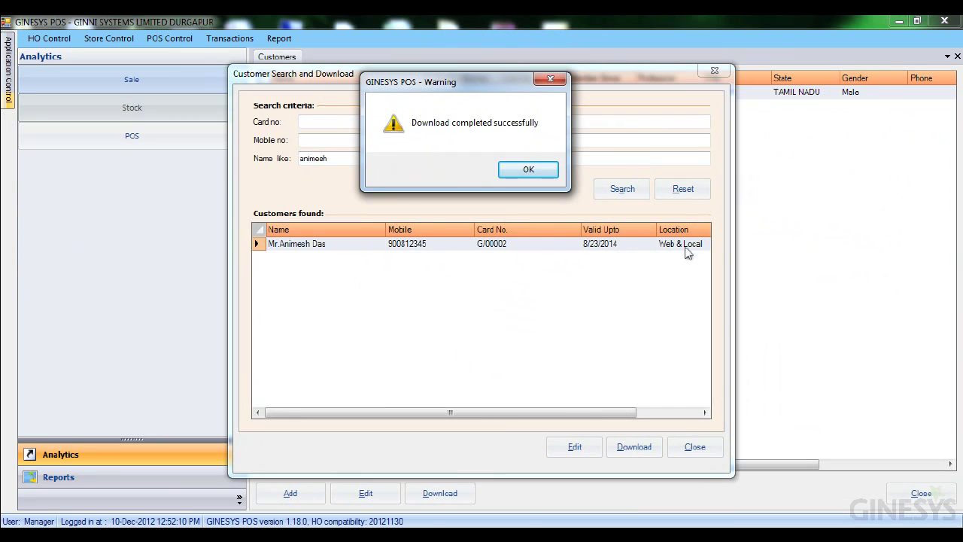
{"action": "left_click", "coordinate": [526, 172]}
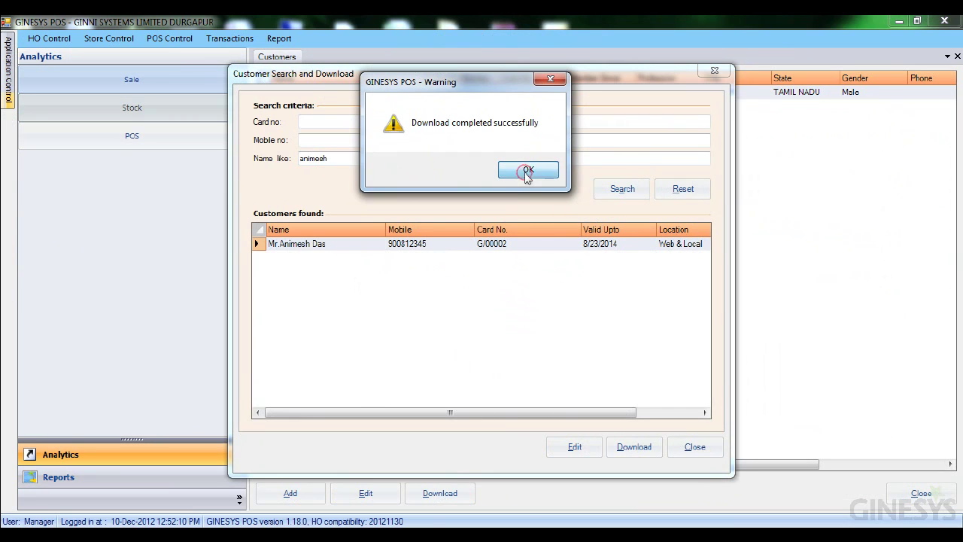
{"action": "left_click", "coordinate": [698, 448]}
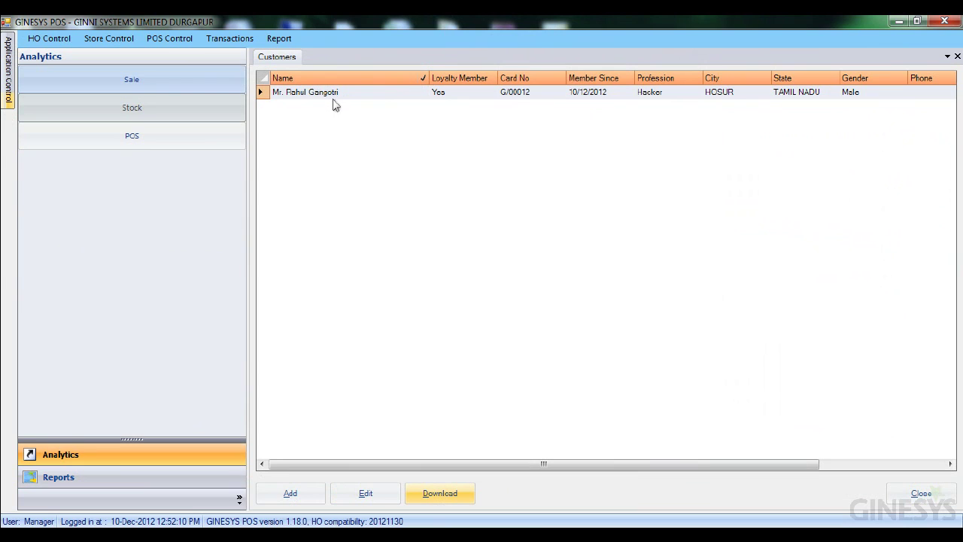
Step: Extend the customer list's name filter to include the downloaded customer
{"action": "left_click", "coordinate": [423, 81]}
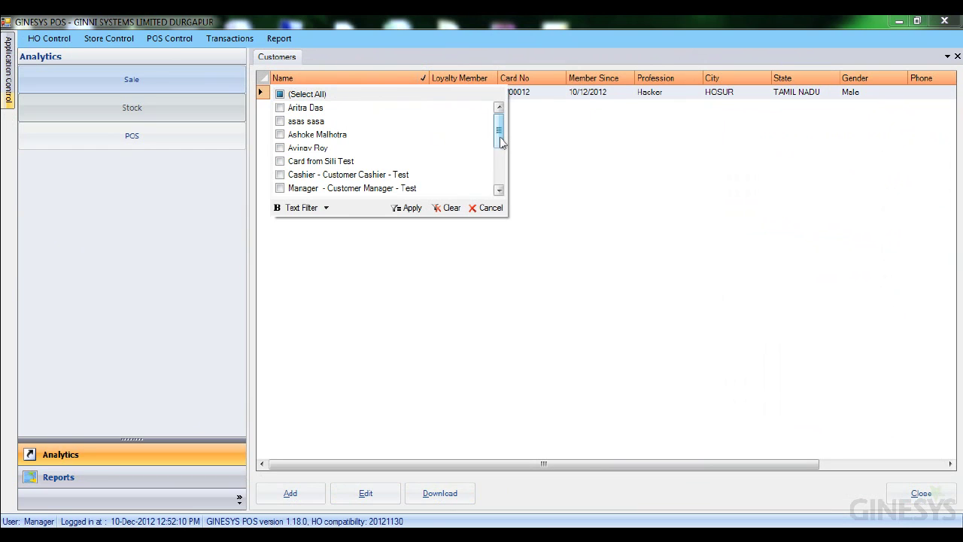
{"action": "left_click_drag", "start_coordinate": [501, 143], "coordinate": [516, 188]}
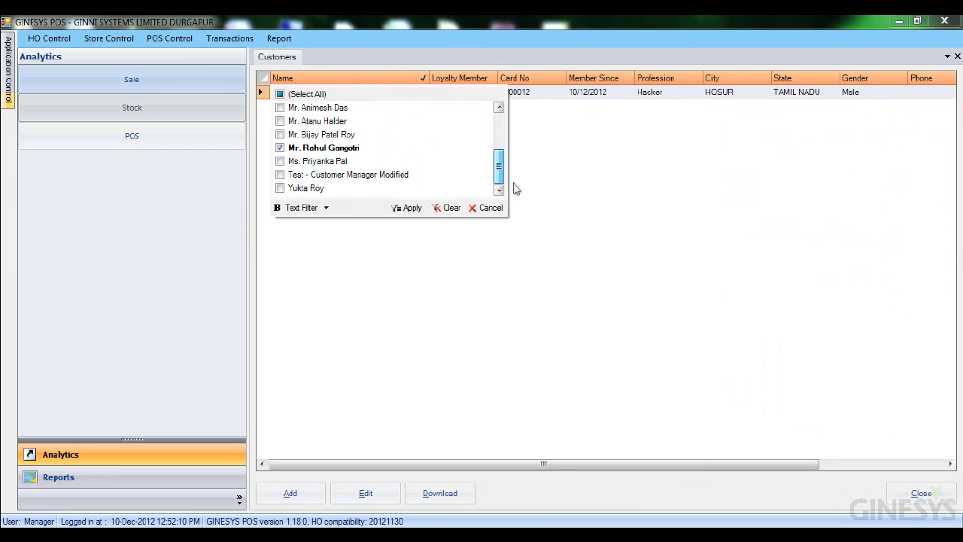
{"action": "left_click", "coordinate": [280, 108]}
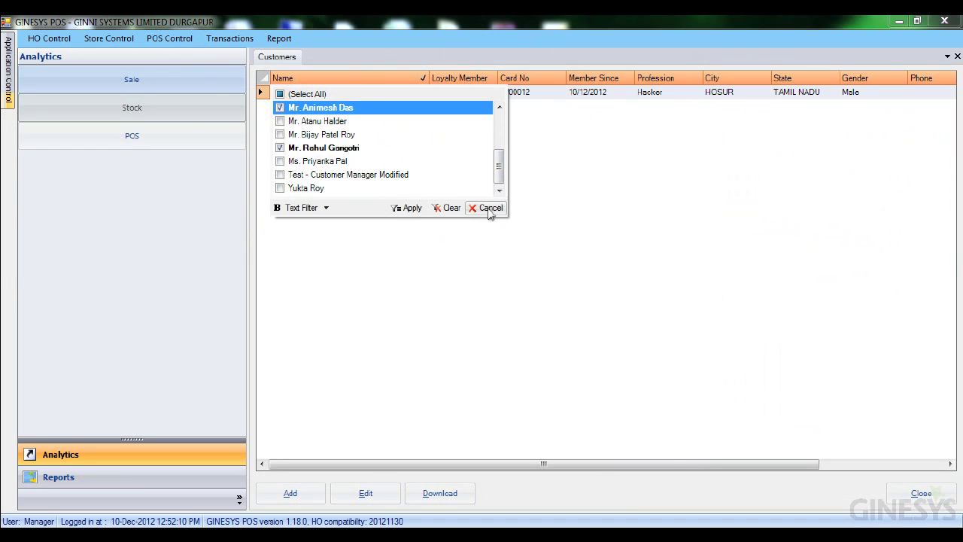
{"action": "left_click", "coordinate": [407, 208]}
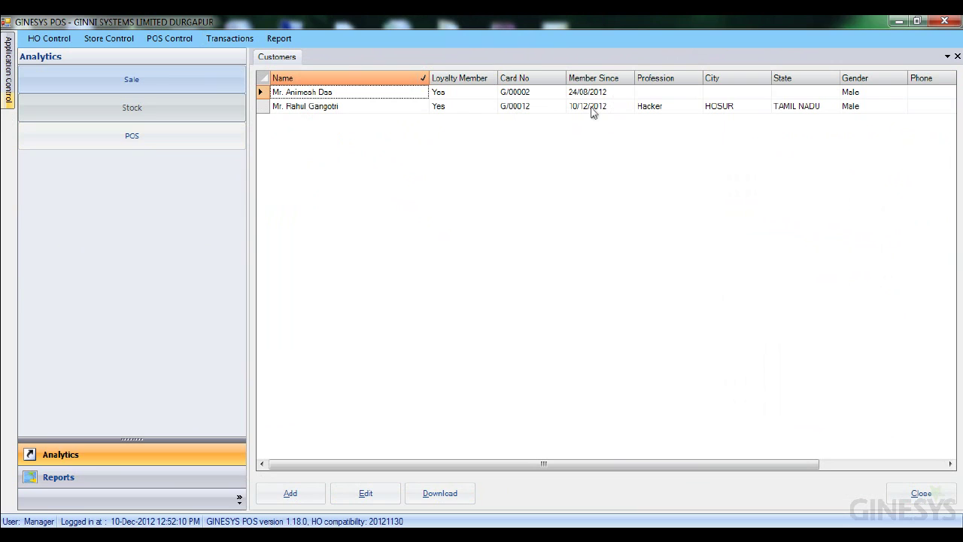
Step: Switch to POS billing and add the CATEGORY - 1 item priced 200.00 to the bill, accepting the unavailable stock quantity
{"action": "left_click", "coordinate": [9, 71]}
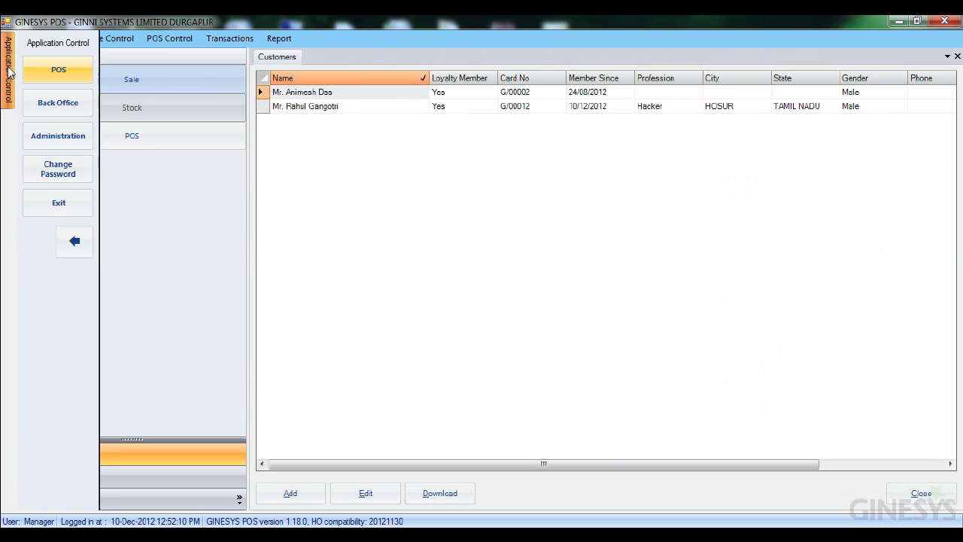
{"action": "left_click", "coordinate": [81, 75]}
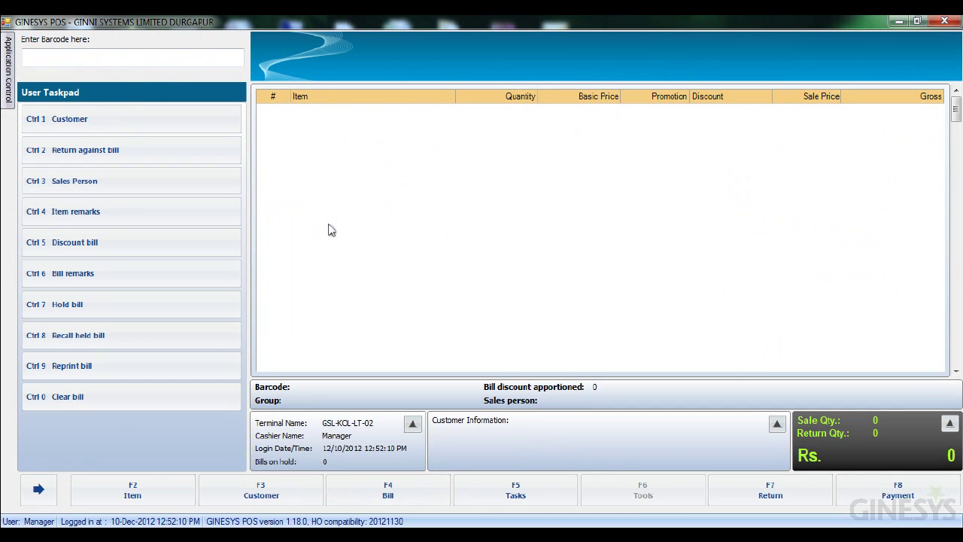
{"action": "left_click", "coordinate": [149, 495]}
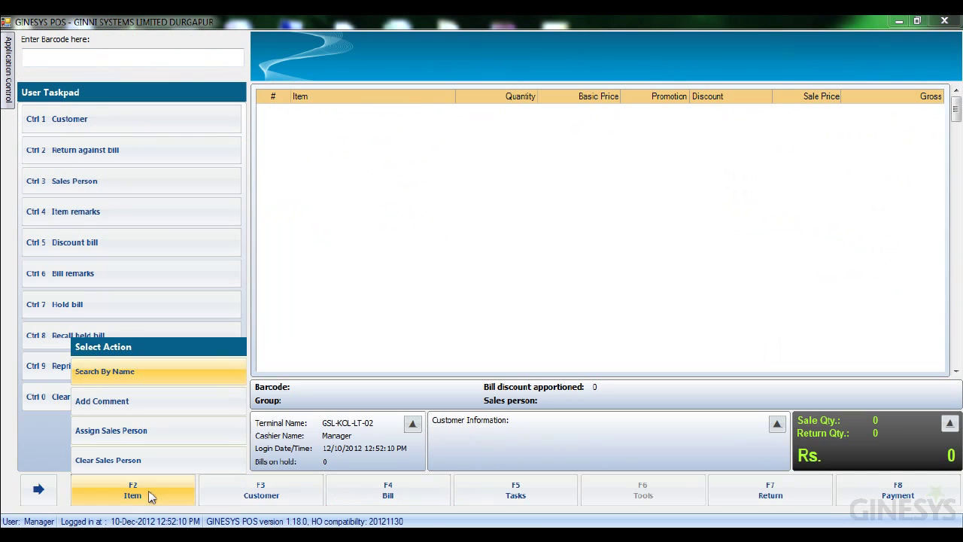
{"action": "left_click", "coordinate": [149, 372]}
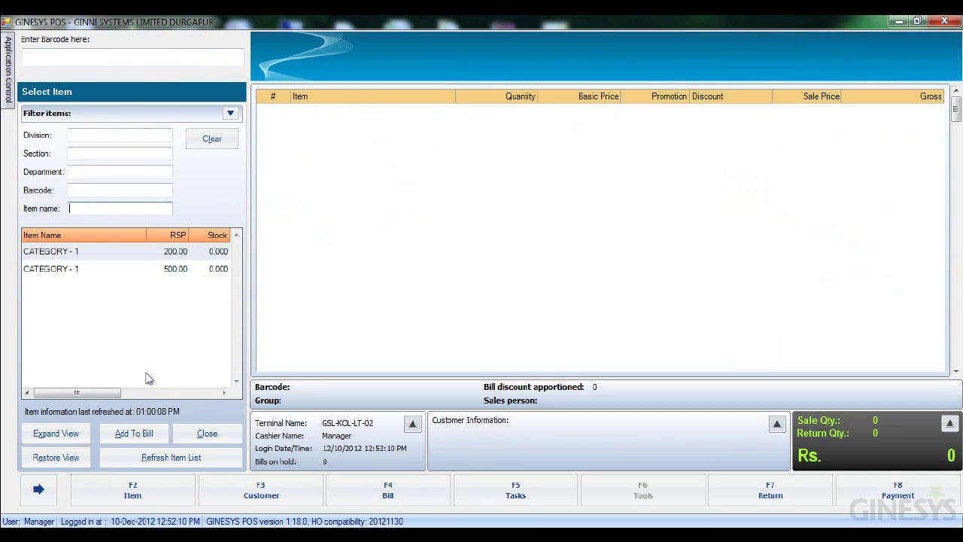
{"action": "left_click", "coordinate": [140, 256]}
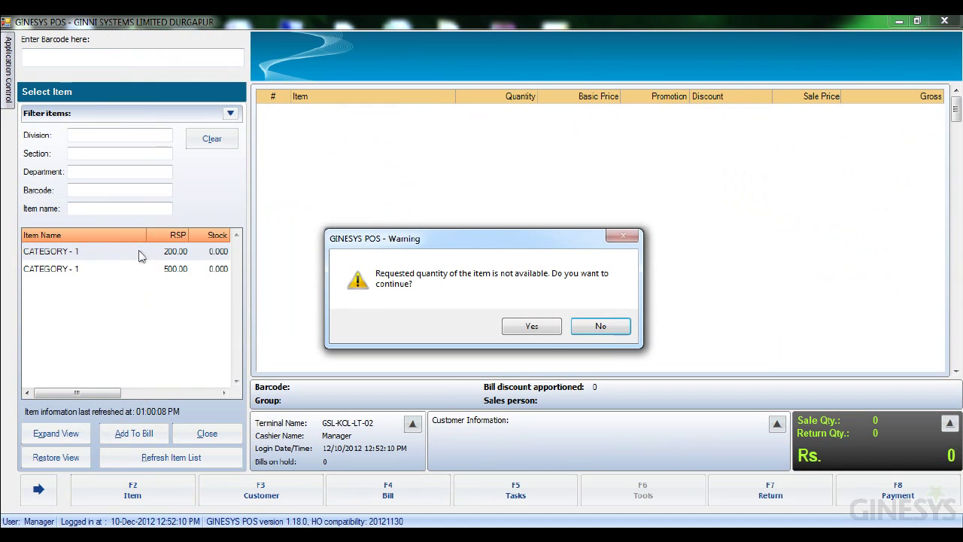
{"action": "left_click", "coordinate": [524, 323]}
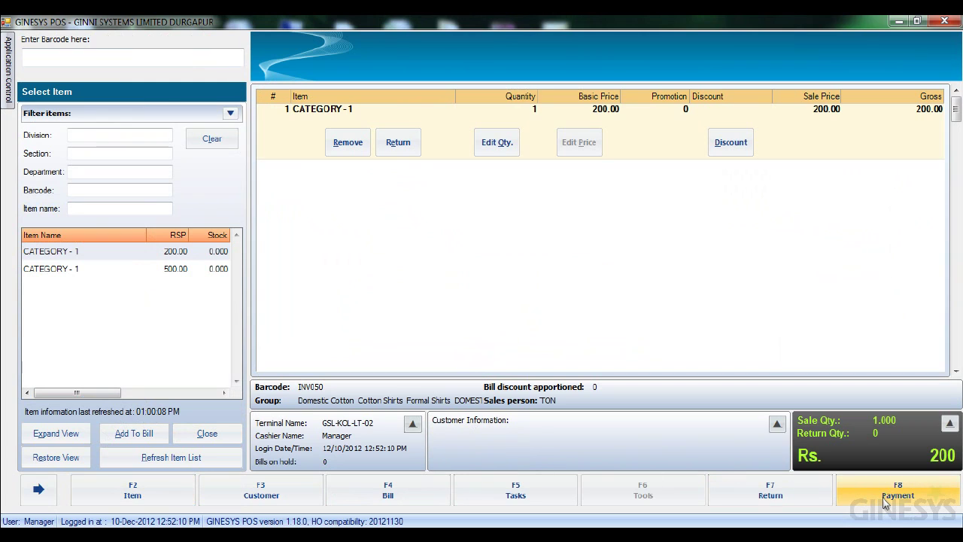
Step: Search for the loyalty customer by first name and tag the found customer to the bill
{"action": "left_click", "coordinate": [263, 497]}
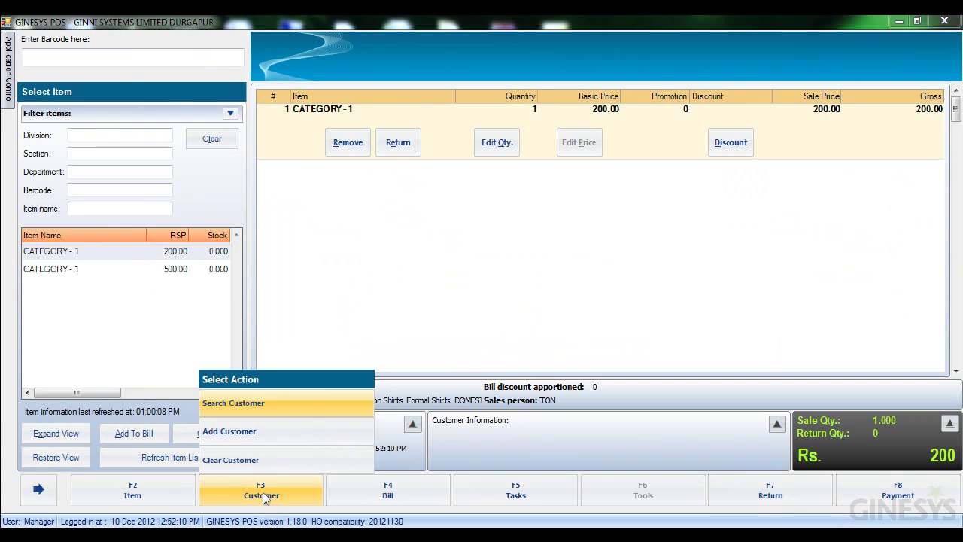
{"action": "left_click", "coordinate": [286, 405]}
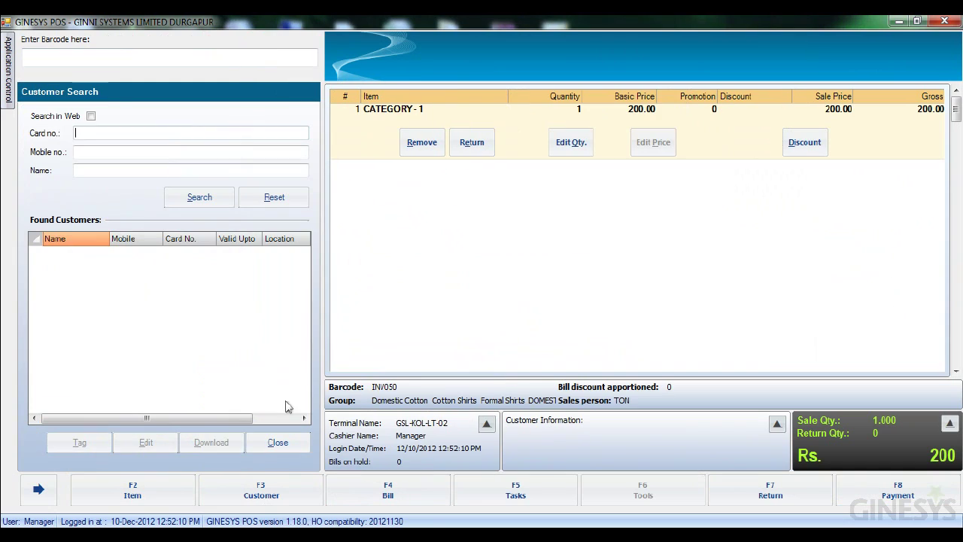
{"action": "left_click", "coordinate": [99, 170]}
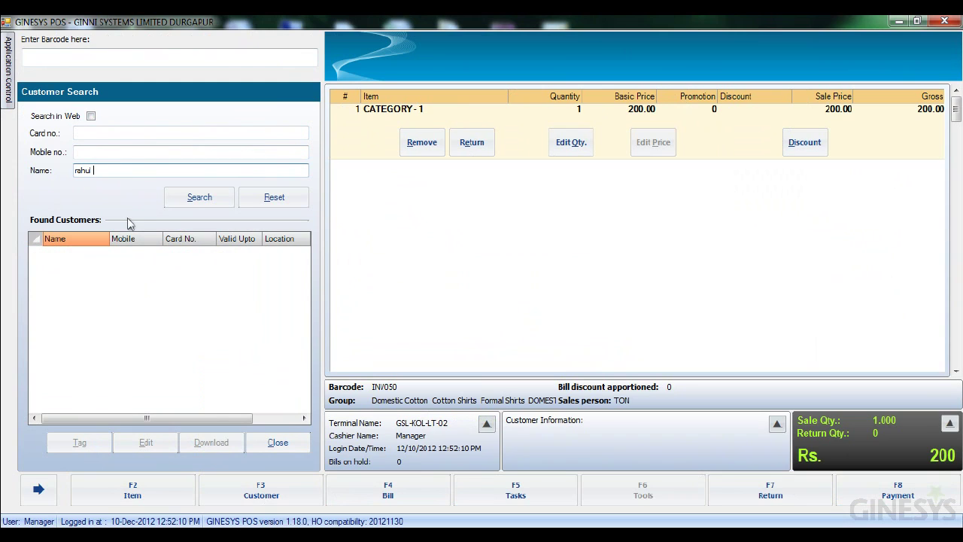
{"action": "left_click", "coordinate": [204, 200]}
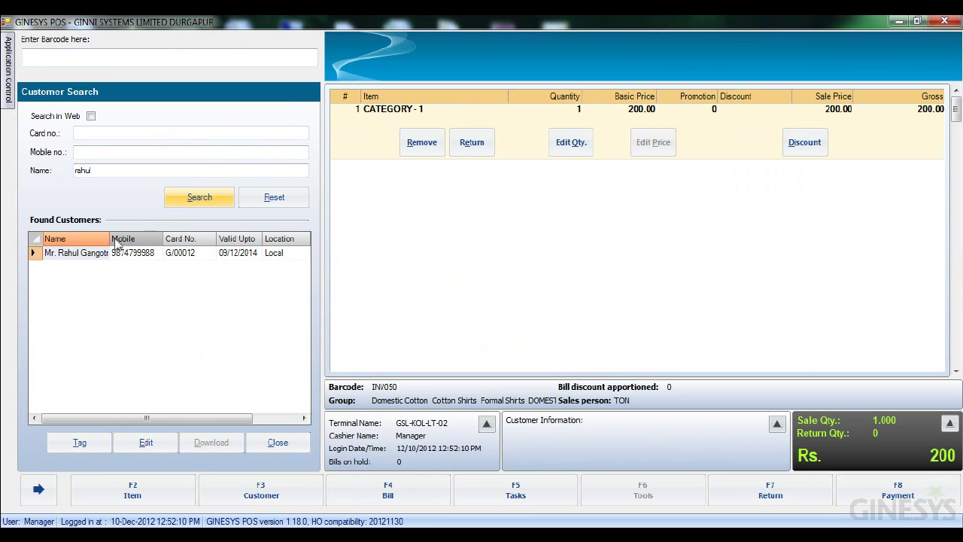
{"action": "left_click", "coordinate": [81, 443]}
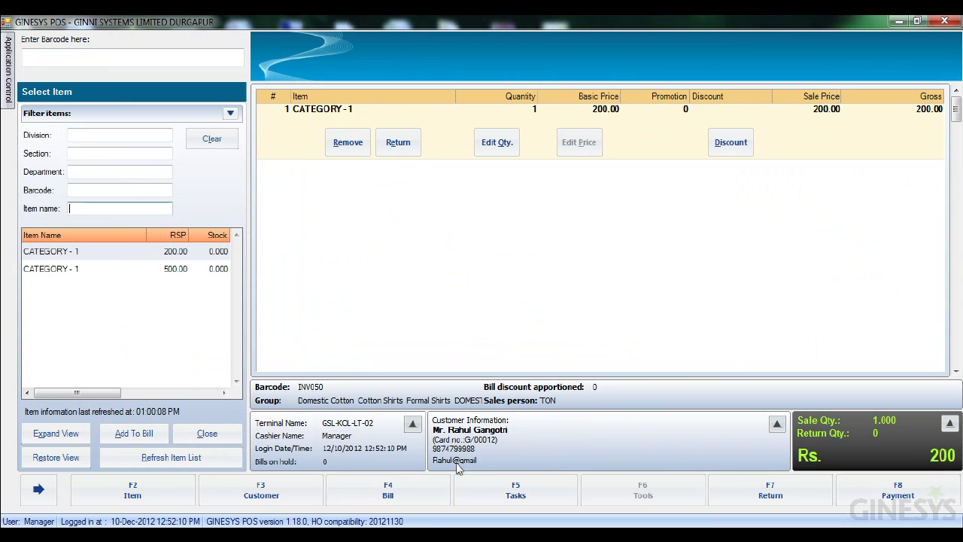
Step: Enter a 100.00 cash payment and redeem loyalty points, adjusting the redemption token in the current bill for the remaining 80.00
{"action": "left_click", "coordinate": [895, 493]}
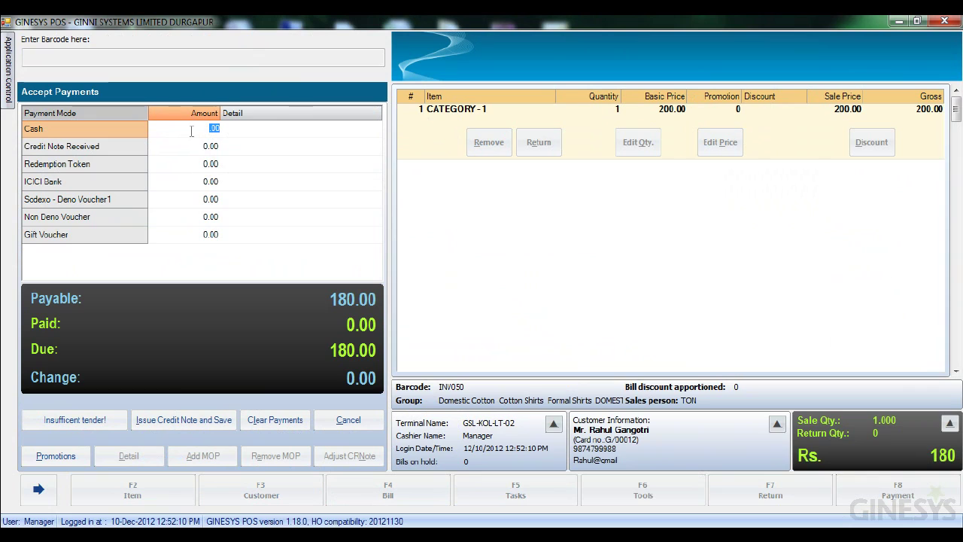
{"action": "type", "text": "100"}
{"action": "left_click", "coordinate": [210, 166]}
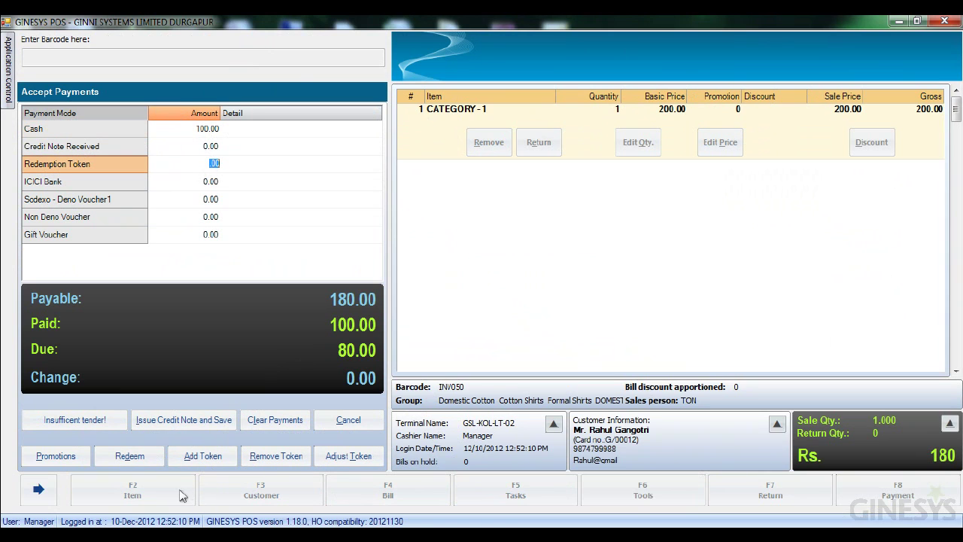
{"action": "left_click", "coordinate": [143, 459]}
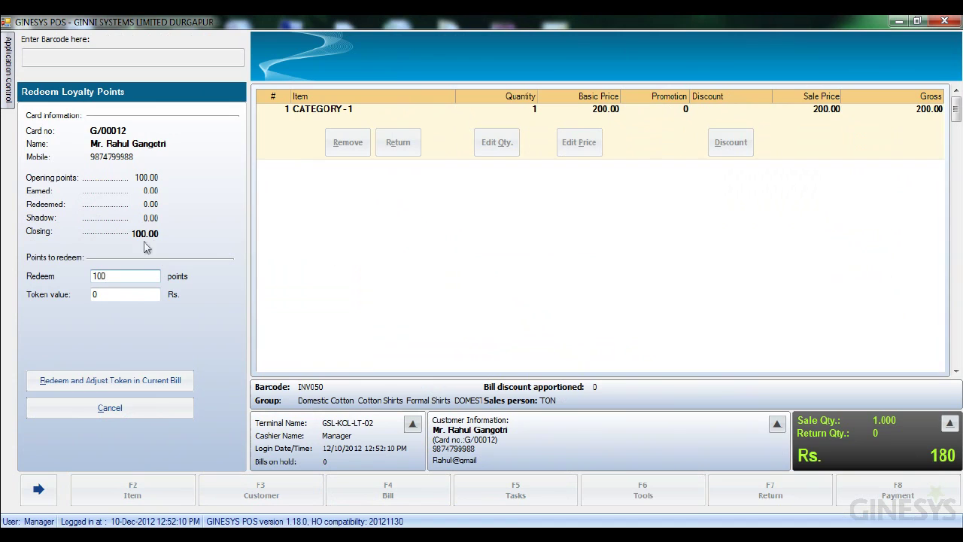
{"action": "left_click", "coordinate": [128, 294]}
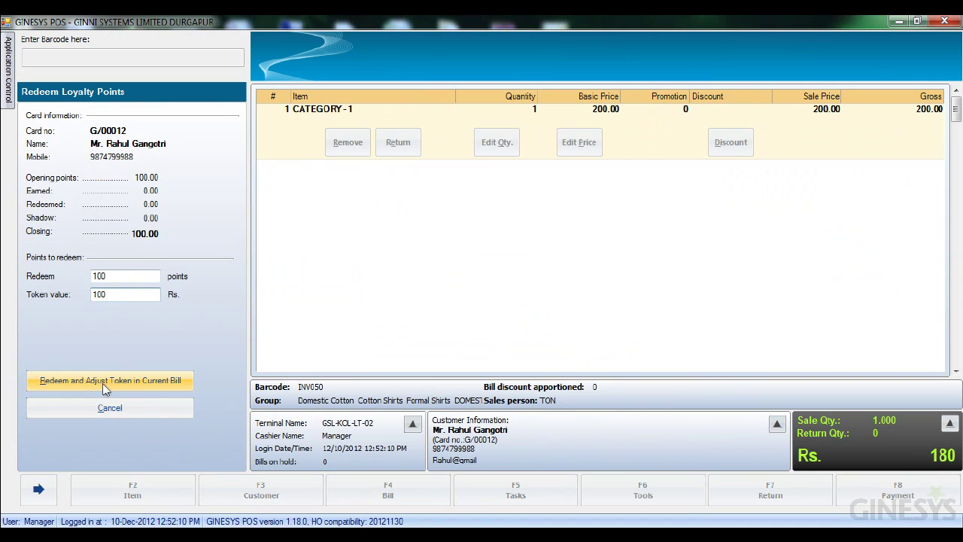
{"action": "left_click", "coordinate": [121, 277]}
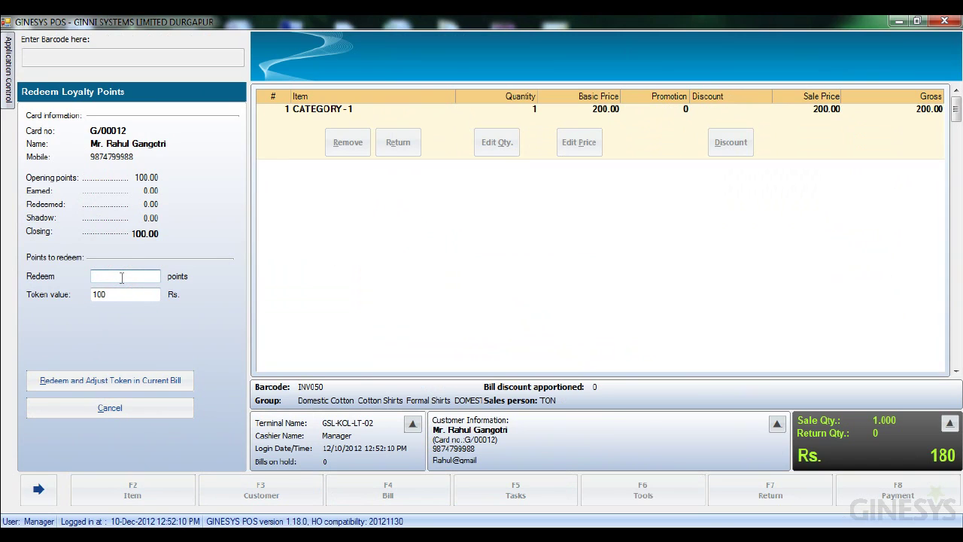
{"action": "left_click", "coordinate": [121, 295]}
{"action": "left_click", "coordinate": [109, 381]}
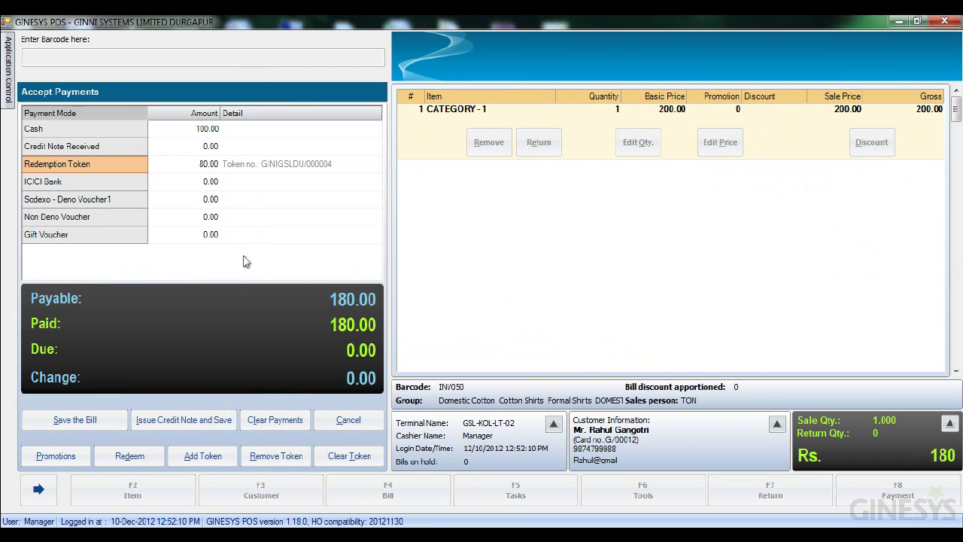
Step: Try to save the bill with the cash and redemption token payments, and leave the payment entry
{"action": "left_click", "coordinate": [94, 419]}
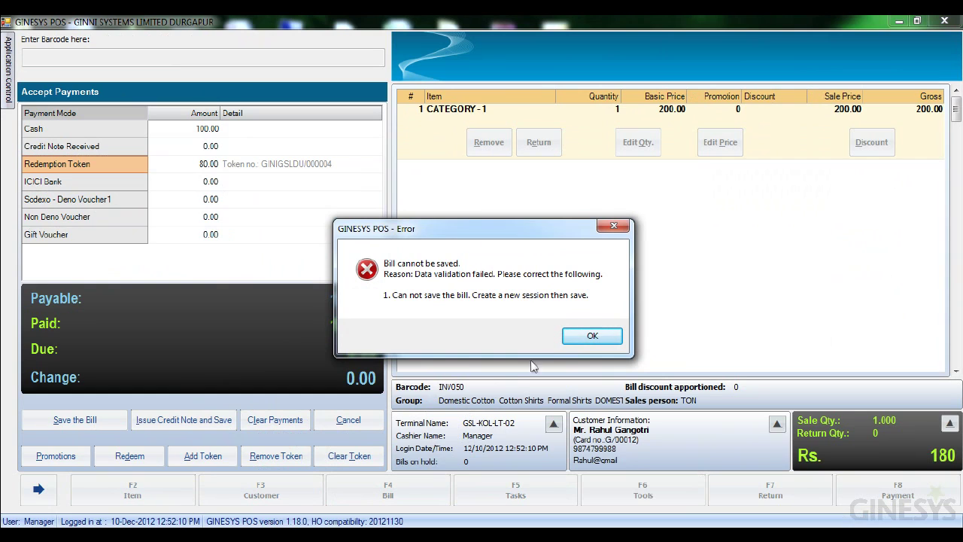
{"action": "left_click", "coordinate": [591, 336]}
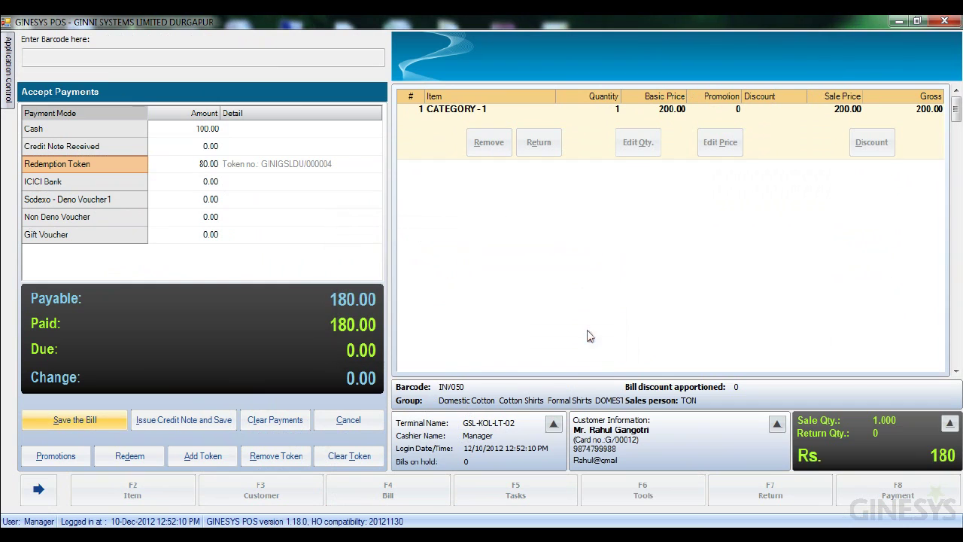
{"action": "left_click", "coordinate": [348, 421]}
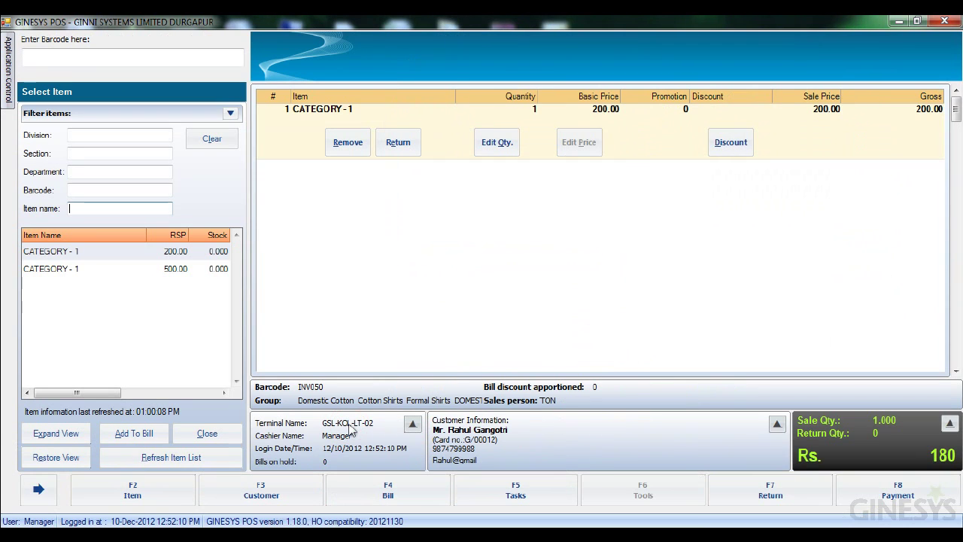
Step: Create a new POS session and reopen the payment entry for the current bill
{"action": "left_click", "coordinate": [520, 497]}
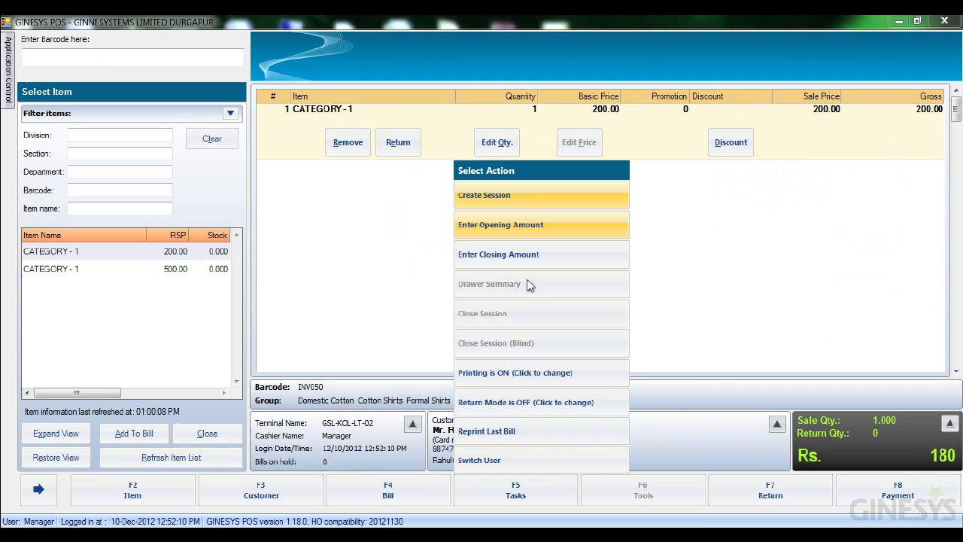
{"action": "left_click", "coordinate": [532, 202]}
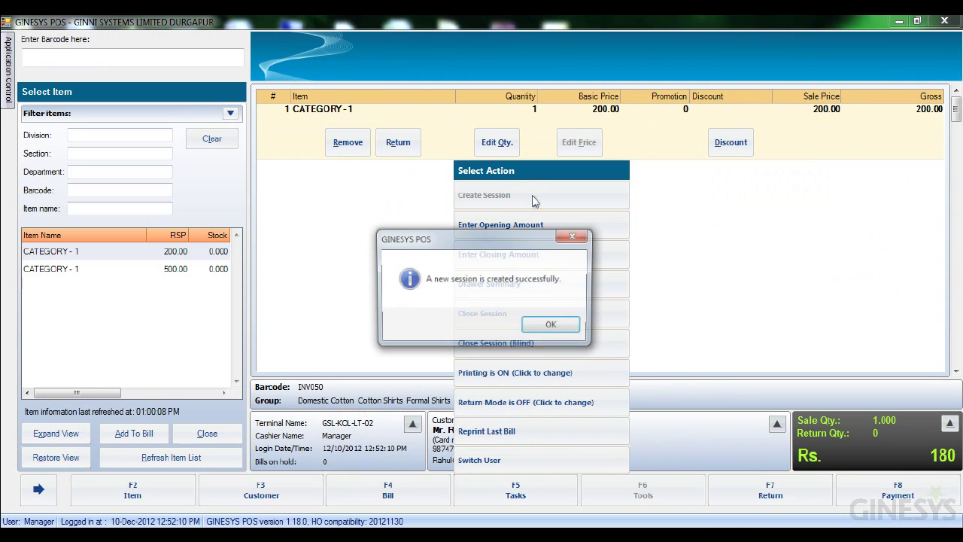
{"action": "left_click", "coordinate": [549, 337]}
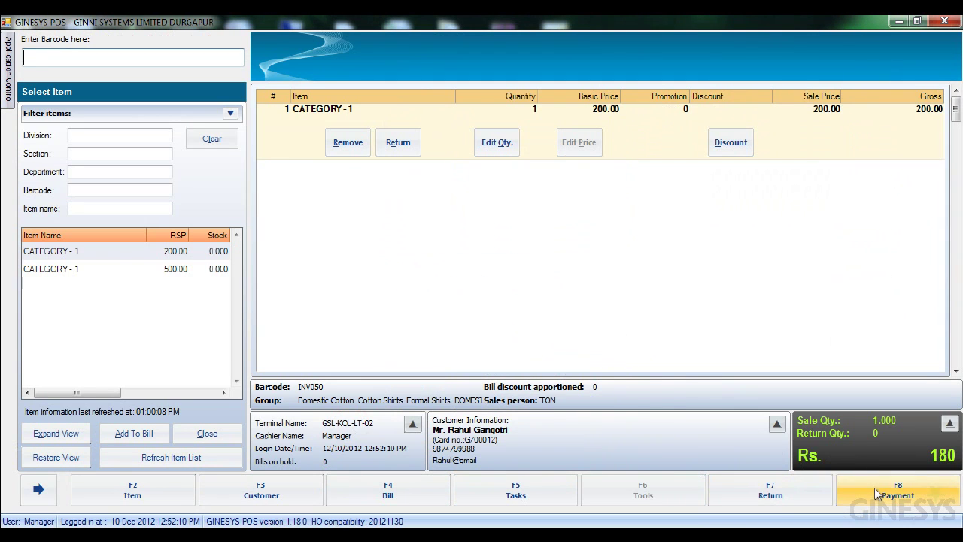
{"action": "left_click", "coordinate": [877, 493]}
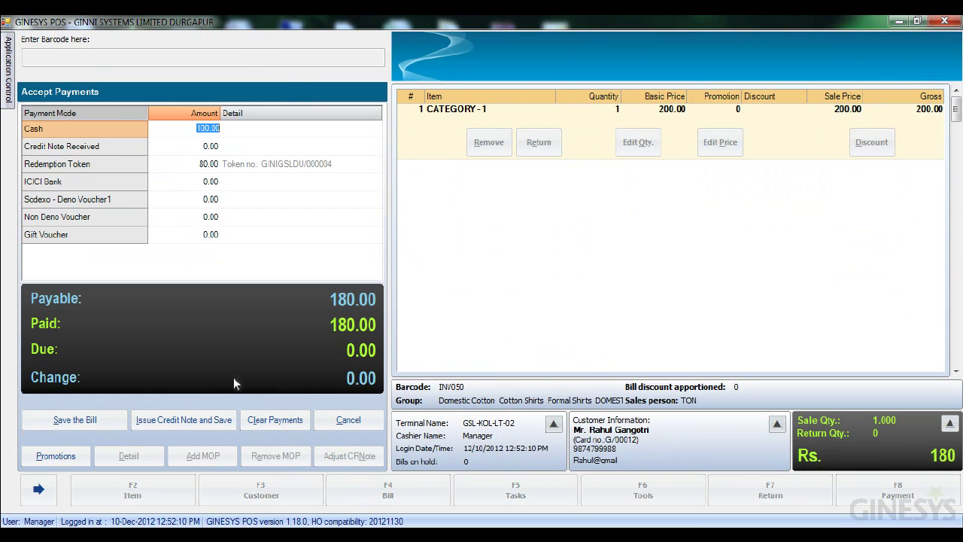
Step: Save the bill with its cash and redemption token payments, and review the saved bill in Bill Modification
{"action": "left_click", "coordinate": [79, 416]}
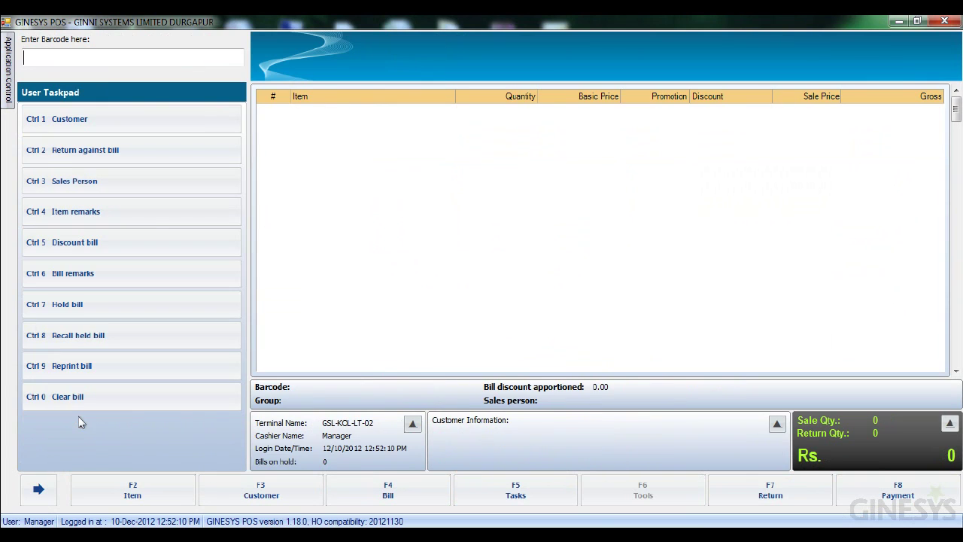
{"action": "left_click", "coordinate": [9, 60]}
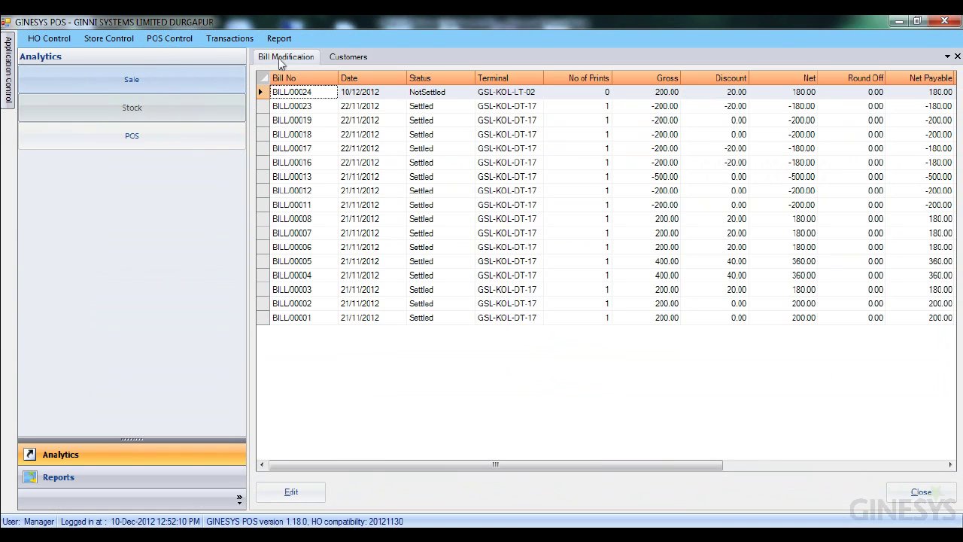
{"action": "double_click", "coordinate": [262, 94]}
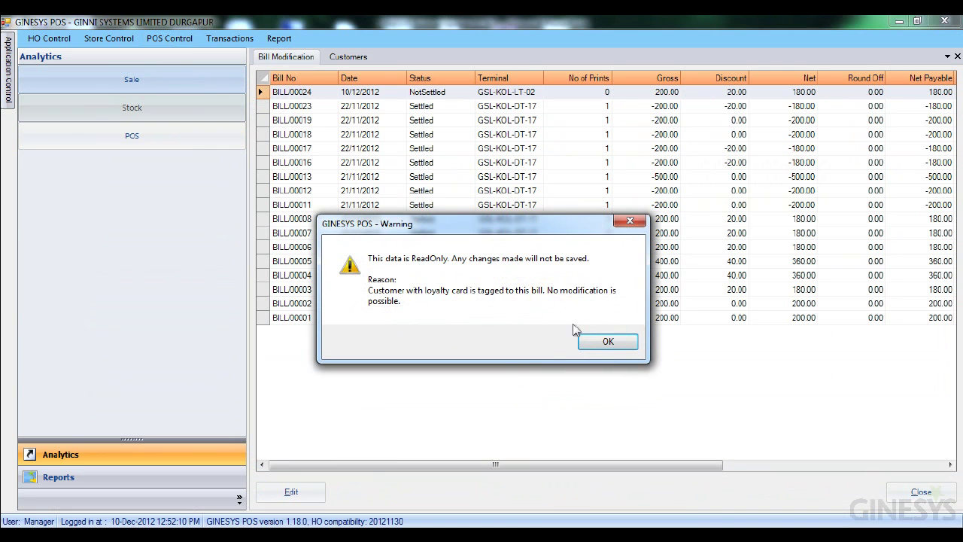
{"action": "left_click", "coordinate": [595, 343]}
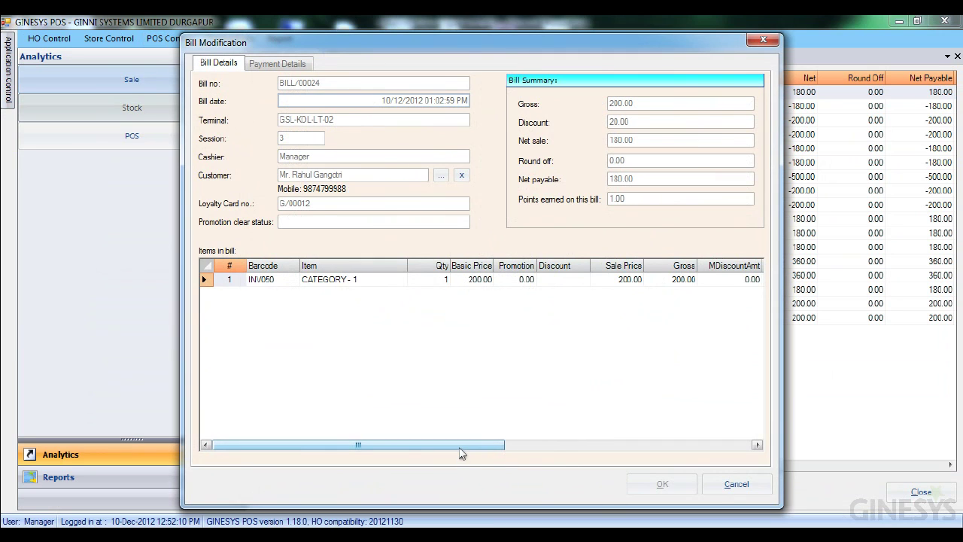
{"action": "left_click_drag", "start_coordinate": [459, 448], "coordinate": [464, 449]}
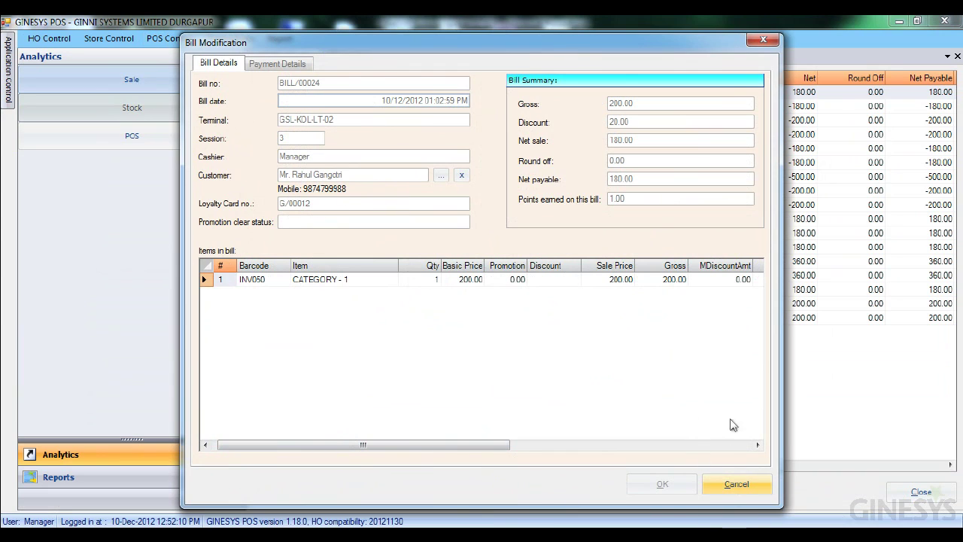
{"action": "left_click", "coordinate": [765, 41]}
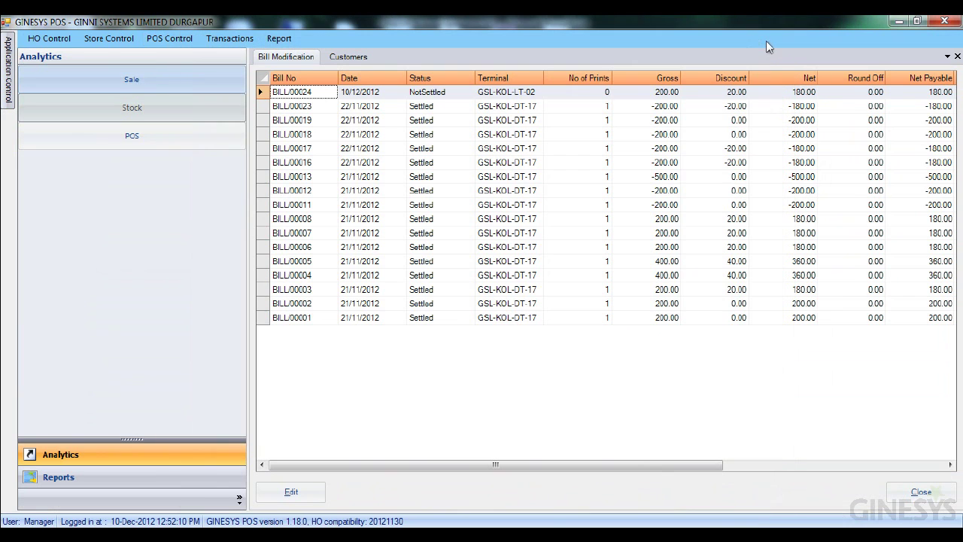
{"action": "left_click", "coordinate": [957, 57]}
{"action": "left_click", "coordinate": [957, 57]}
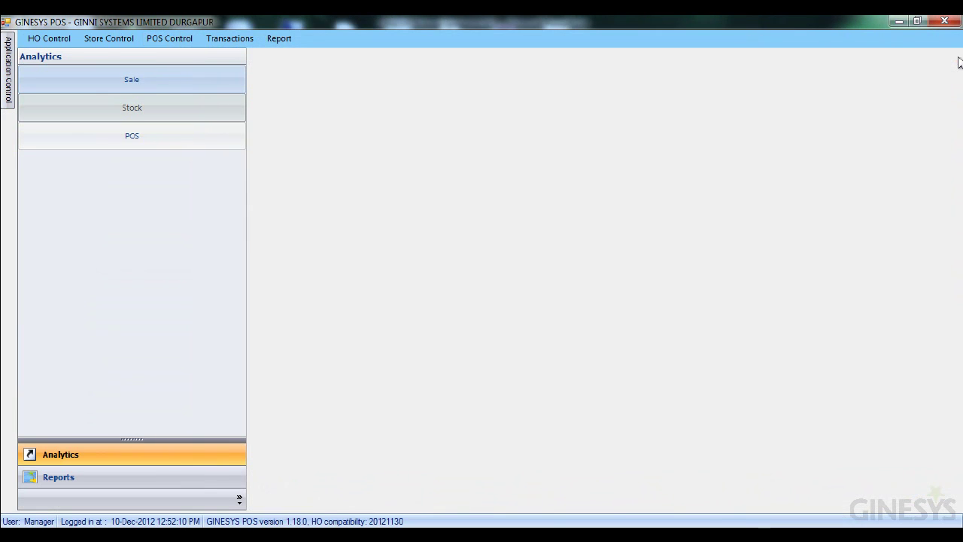
Step: Start a new gift voucher bill, tag the loyalty customer to it, and discard the changes
{"action": "left_click", "coordinate": [225, 43]}
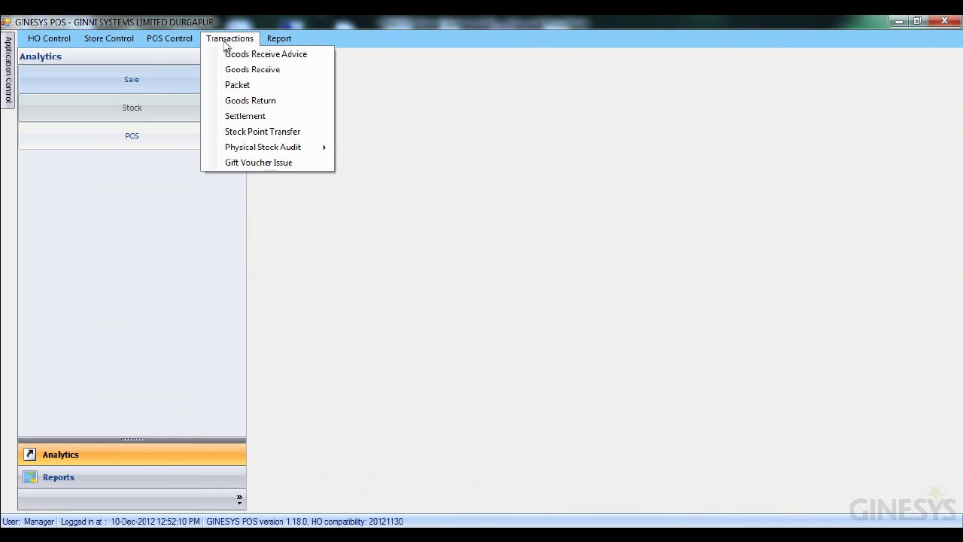
{"action": "left_click", "coordinate": [249, 164]}
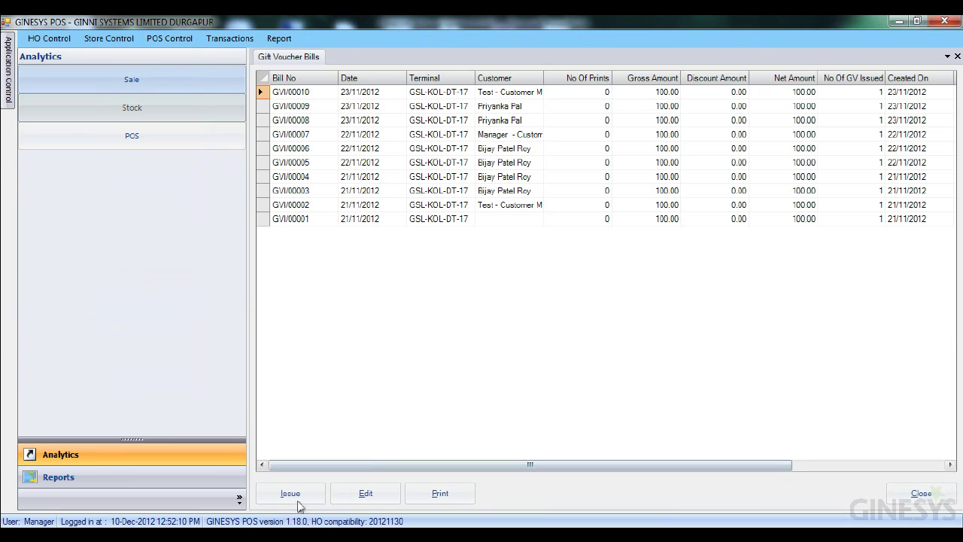
{"action": "left_click", "coordinate": [291, 497]}
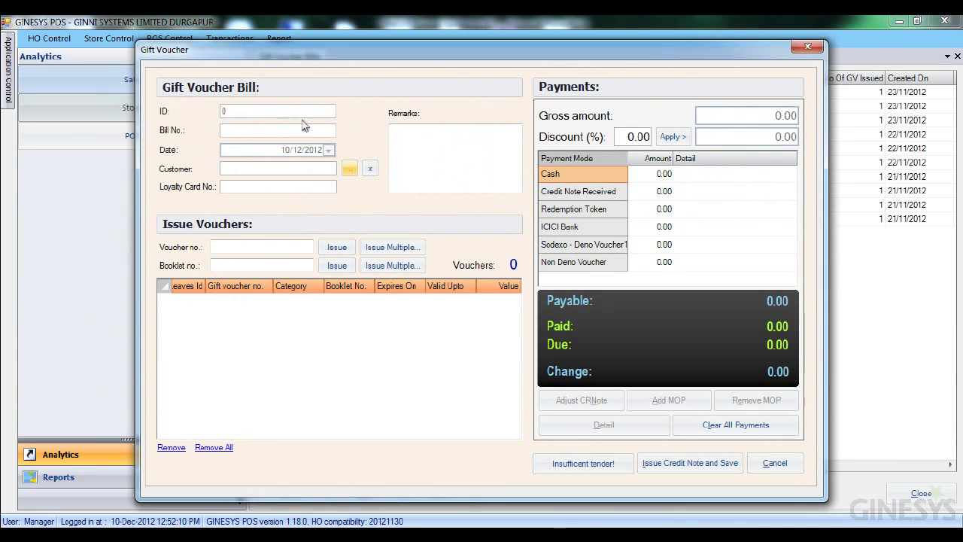
{"action": "left_click", "coordinate": [349, 172]}
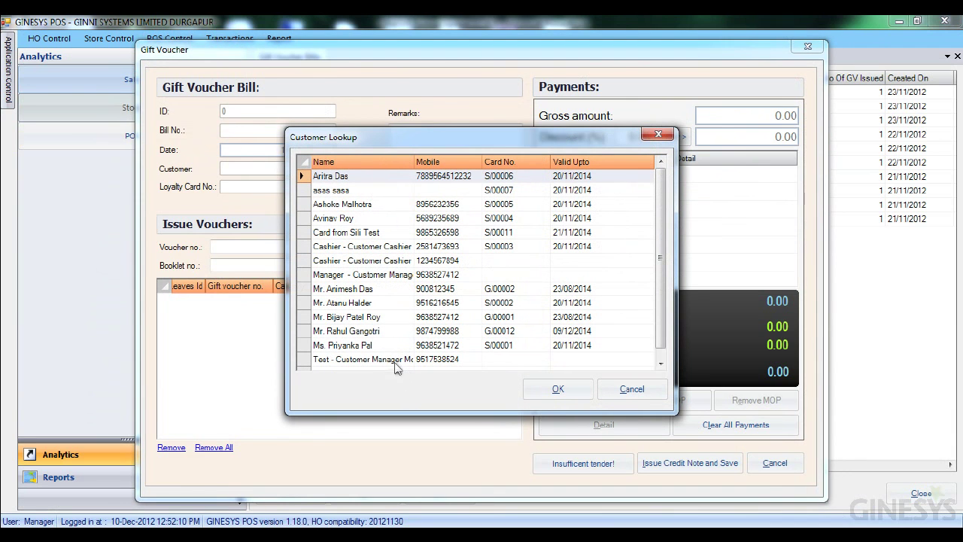
{"action": "left_click", "coordinate": [380, 333]}
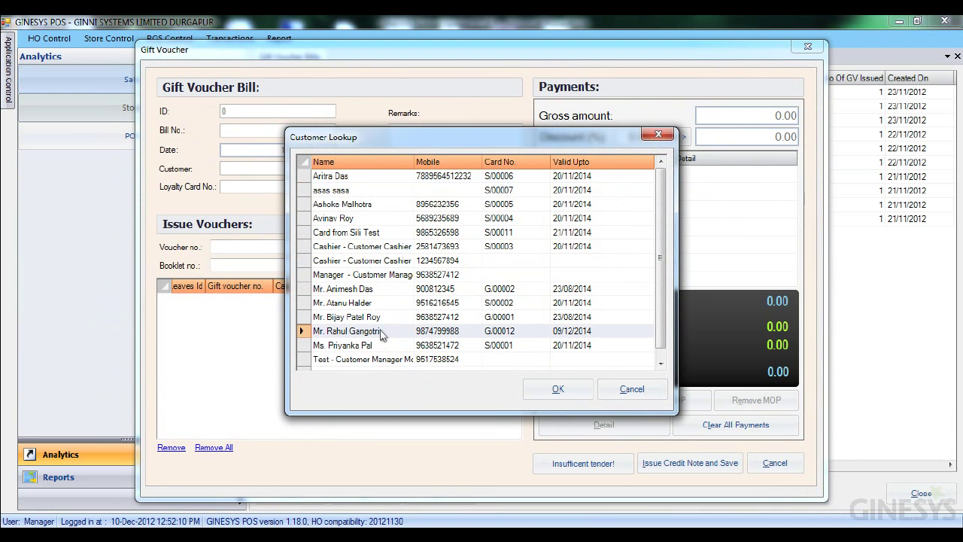
{"action": "left_click", "coordinate": [555, 389]}
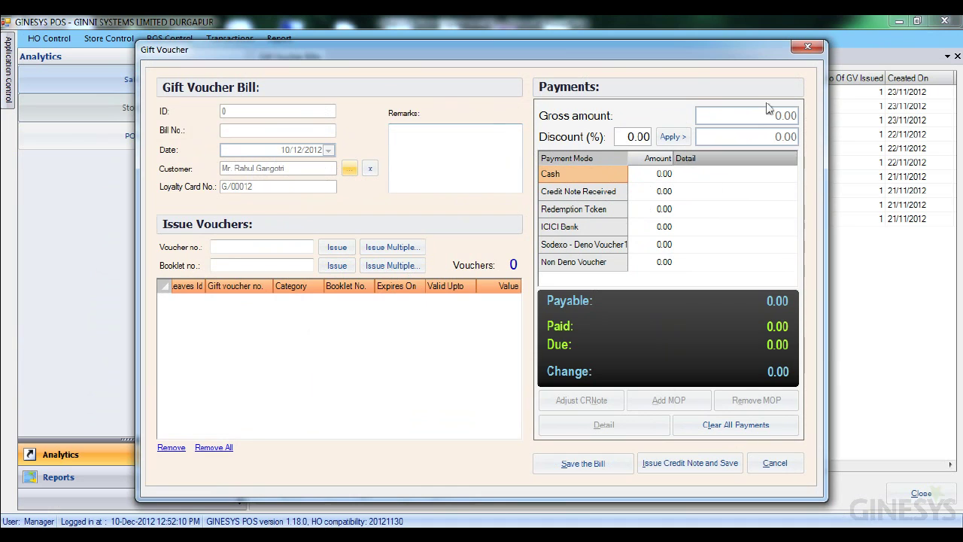
{"action": "left_click", "coordinate": [806, 48]}
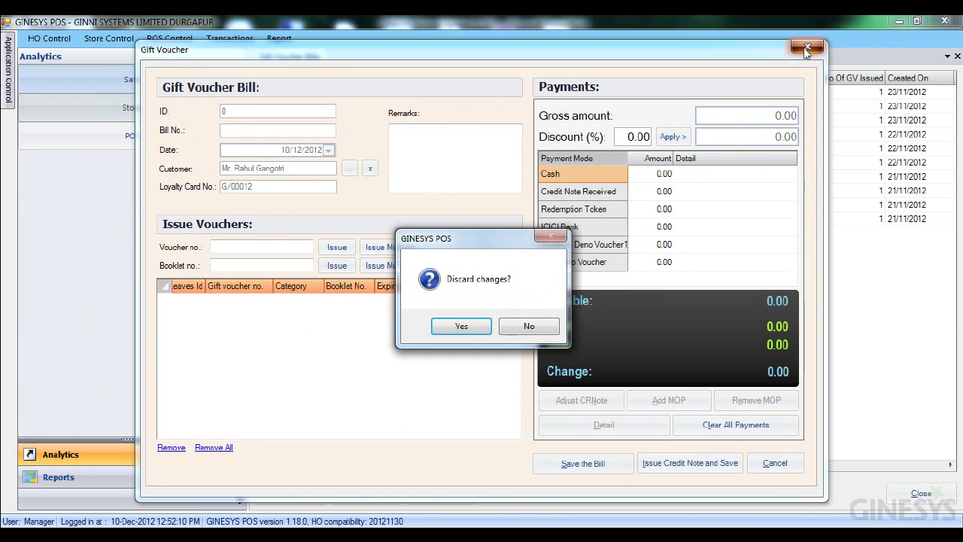
{"action": "left_click", "coordinate": [454, 329]}
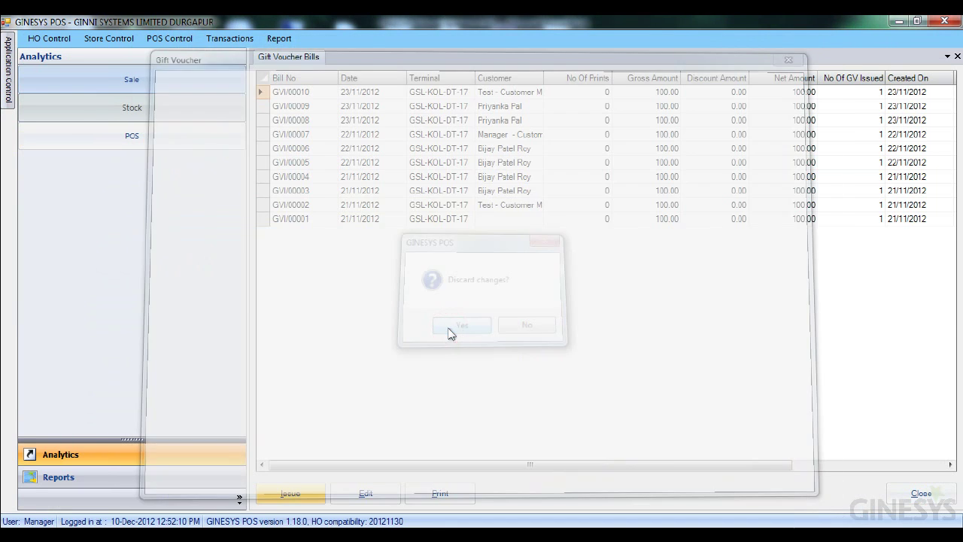
Step: View the Daily Summary report for 10/12/2012 with all sections included and read through its pages
{"action": "left_click", "coordinate": [280, 39]}
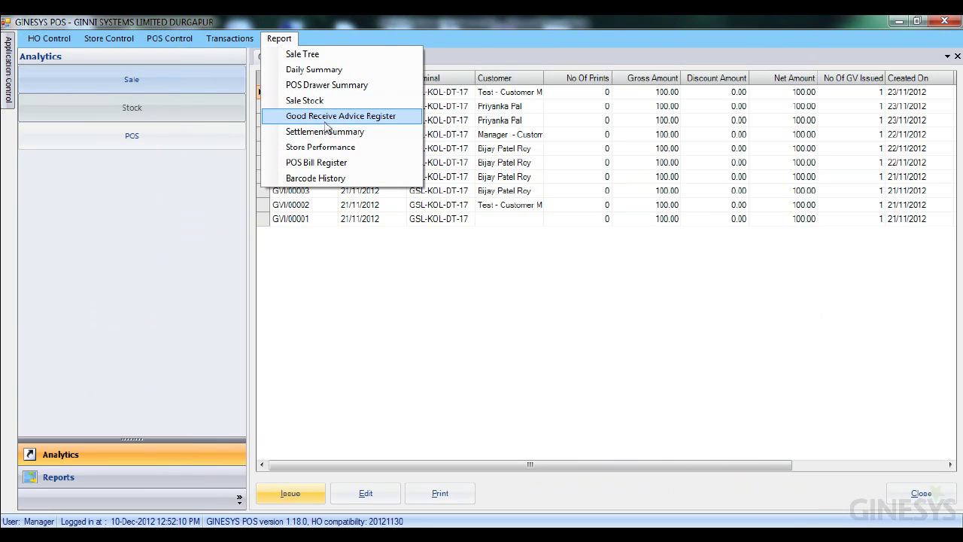
{"action": "left_click", "coordinate": [331, 70]}
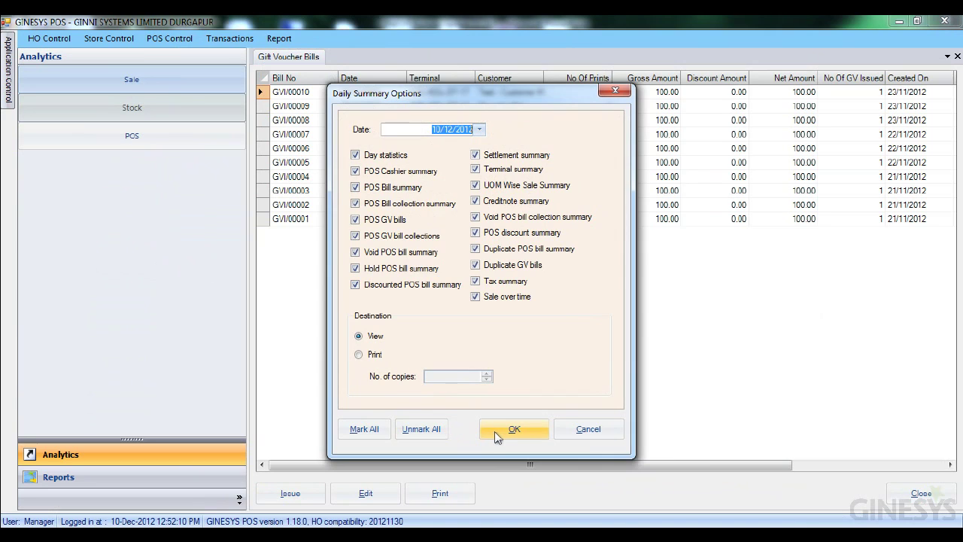
{"action": "left_click", "coordinate": [497, 436]}
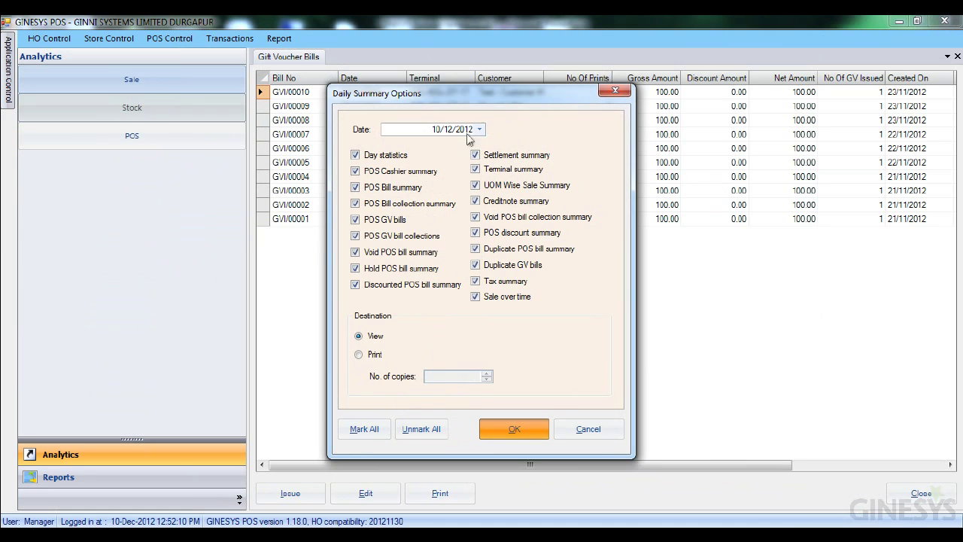
{"action": "key", "text": "Return"}
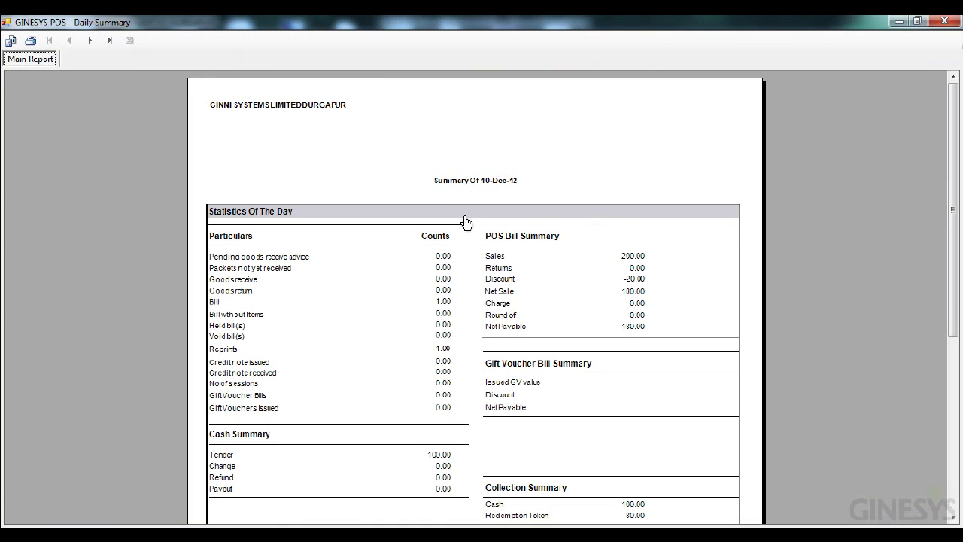
{"action": "left_click", "coordinate": [488, 307]}
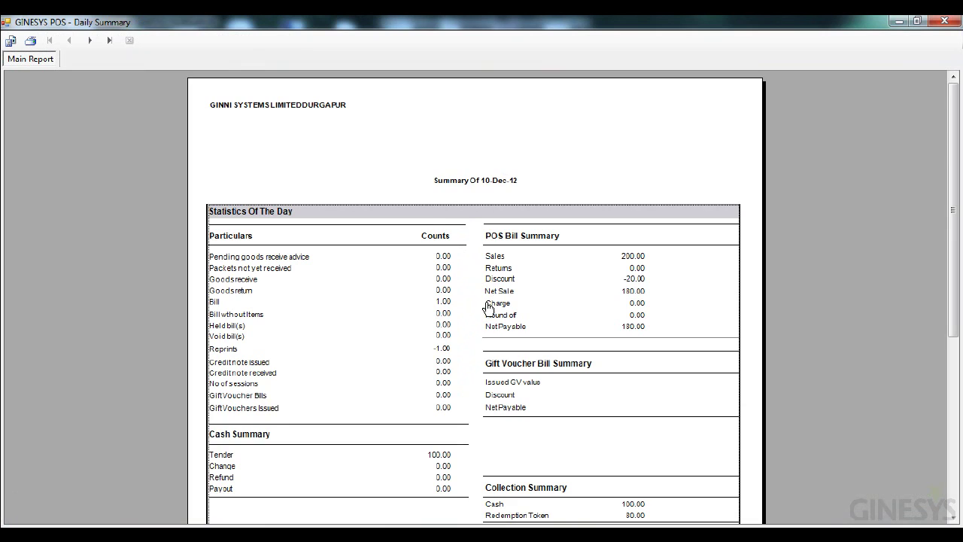
{"action": "scroll", "coordinate": [487, 307], "scroll_direction": "down", "scroll_amount": 3}
{"action": "scroll", "coordinate": [488, 307], "scroll_direction": "down", "scroll_amount": 3}
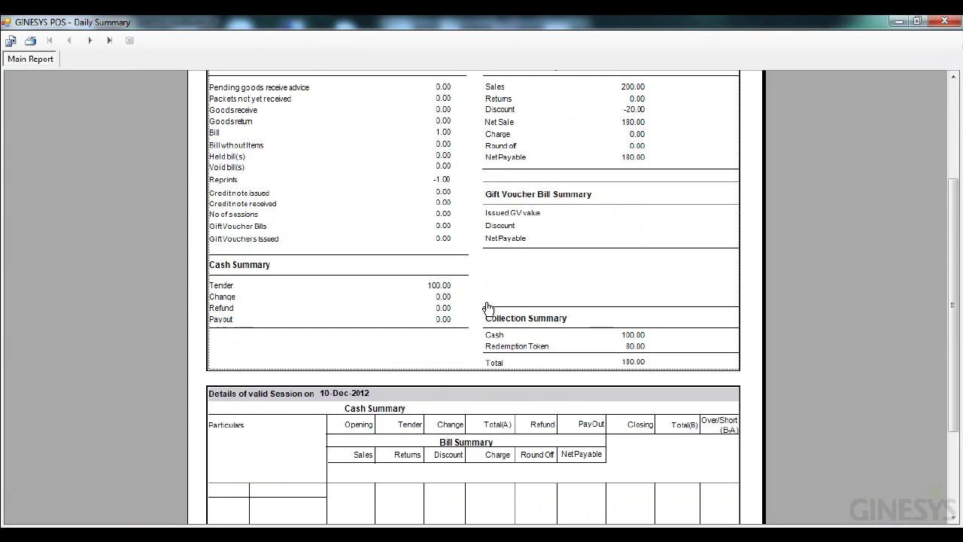
{"action": "scroll", "coordinate": [488, 307], "scroll_direction": "down", "scroll_amount": 3}
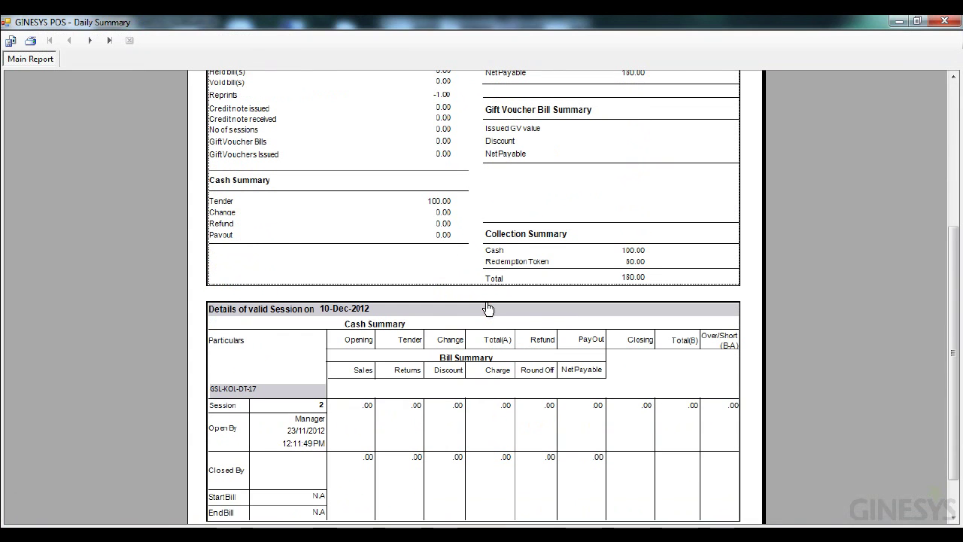
{"action": "scroll", "coordinate": [488, 307], "scroll_direction": "down", "scroll_amount": 3}
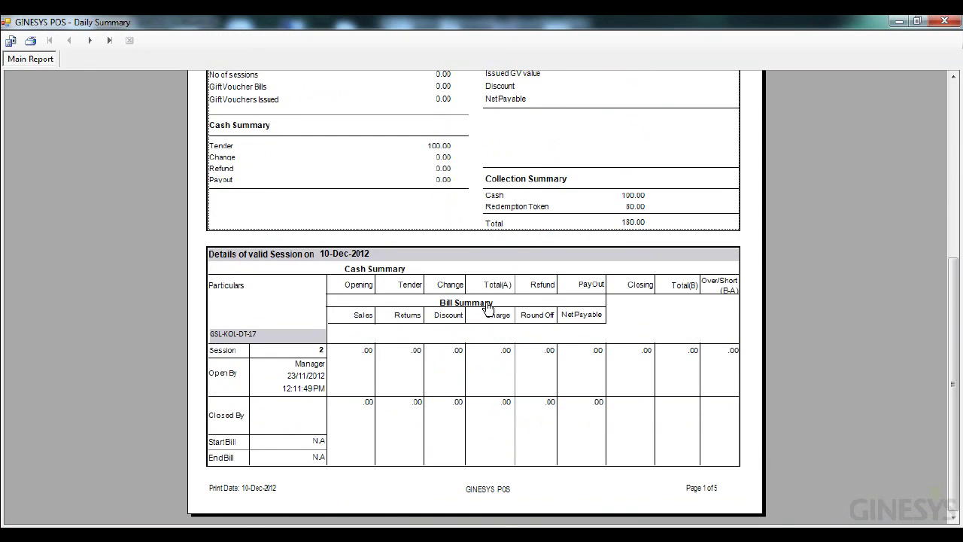
{"action": "scroll", "coordinate": [488, 307], "scroll_direction": "down", "scroll_amount": 3}
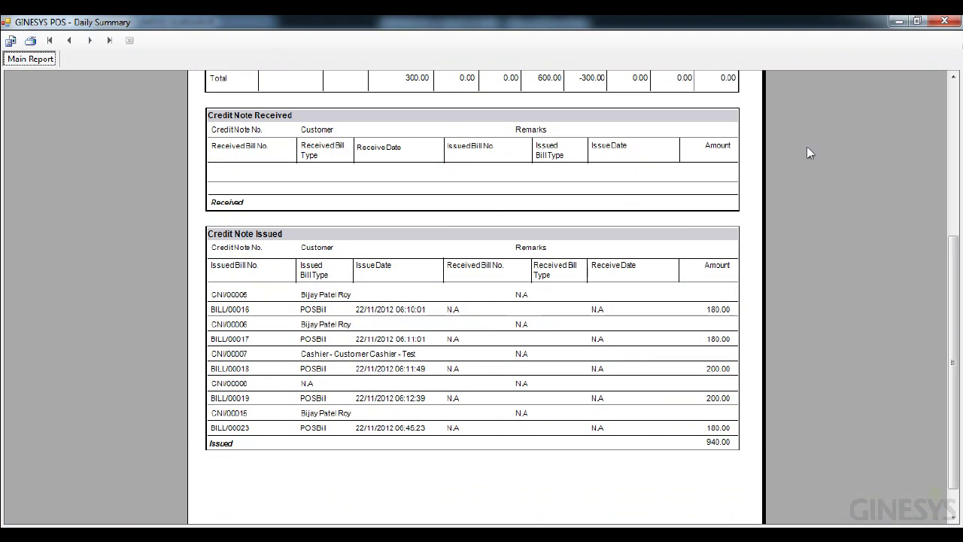
{"action": "left_click", "coordinate": [952, 27]}
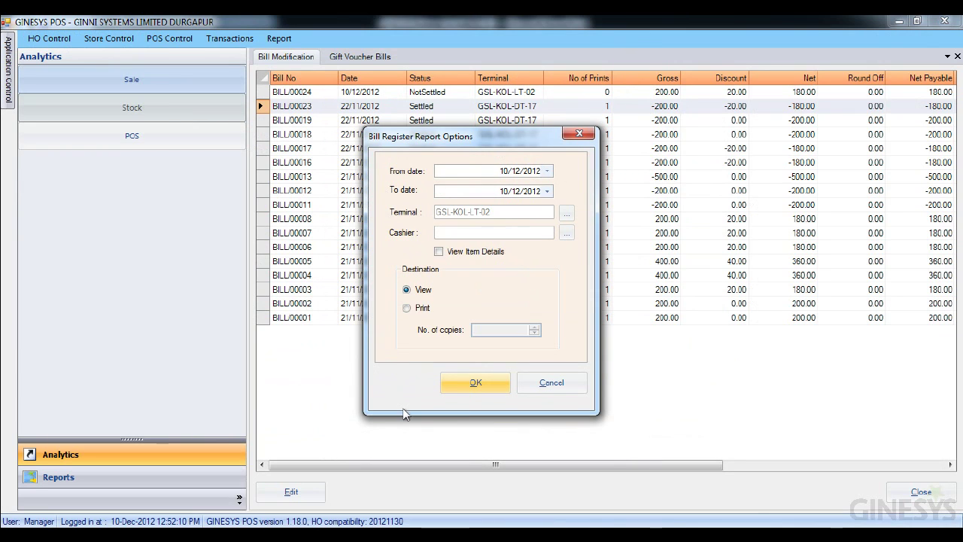
Step: View the Bill Register report for 10/12/2012 on terminal GSL-KOL-LT-02 and examine the bill's payment and loyalty details
{"action": "left_click", "coordinate": [488, 381]}
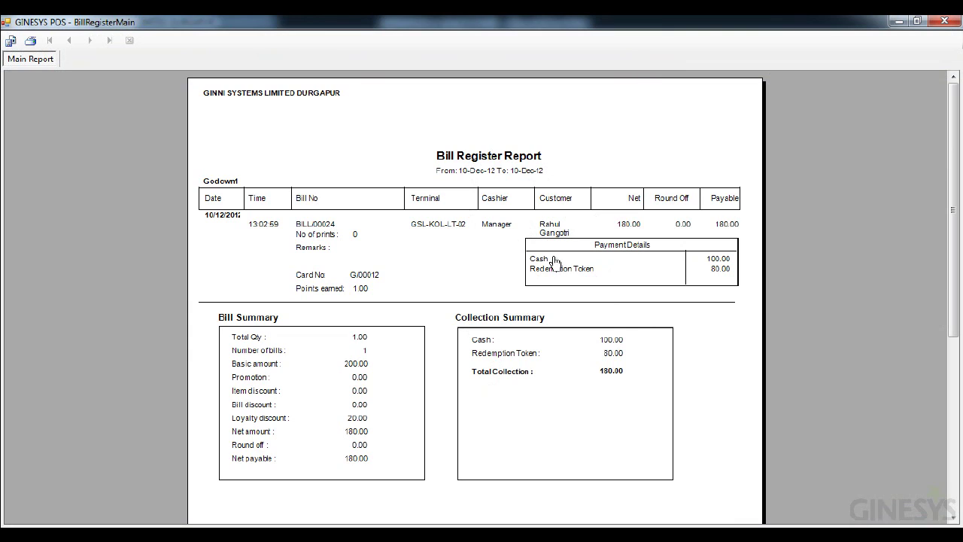
{"action": "left_click", "coordinate": [952, 25]}
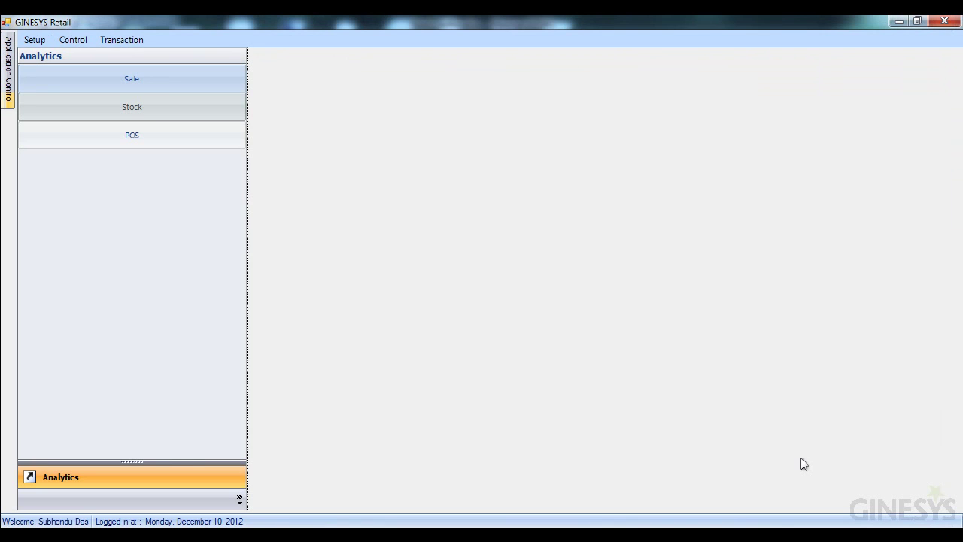
Step: In GINESYS Retail, filter the POS Bill View to site GINNI SYSTEMS LIMITED DURGAPUR and examine the details of the 10/12/2012 bill
{"action": "left_click", "coordinate": [123, 41]}
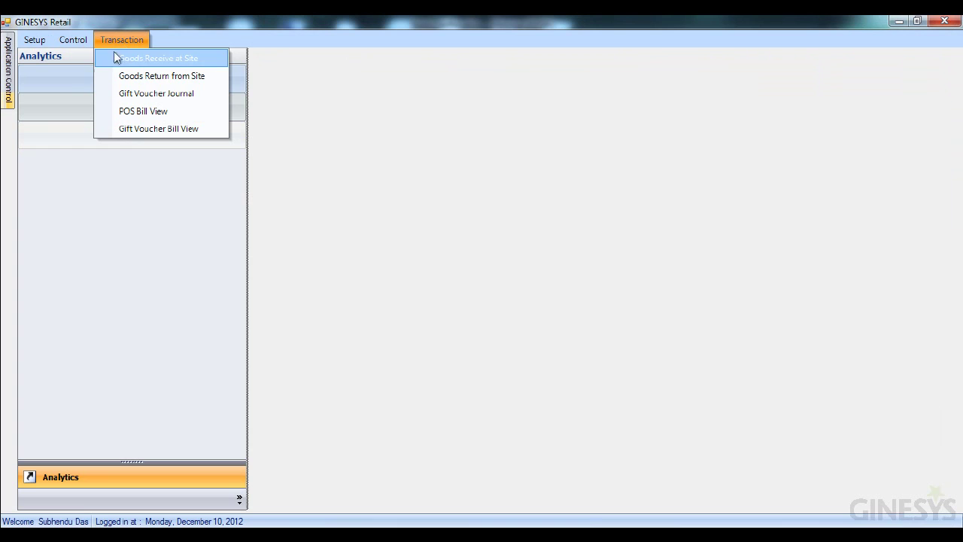
{"action": "left_click", "coordinate": [158, 114]}
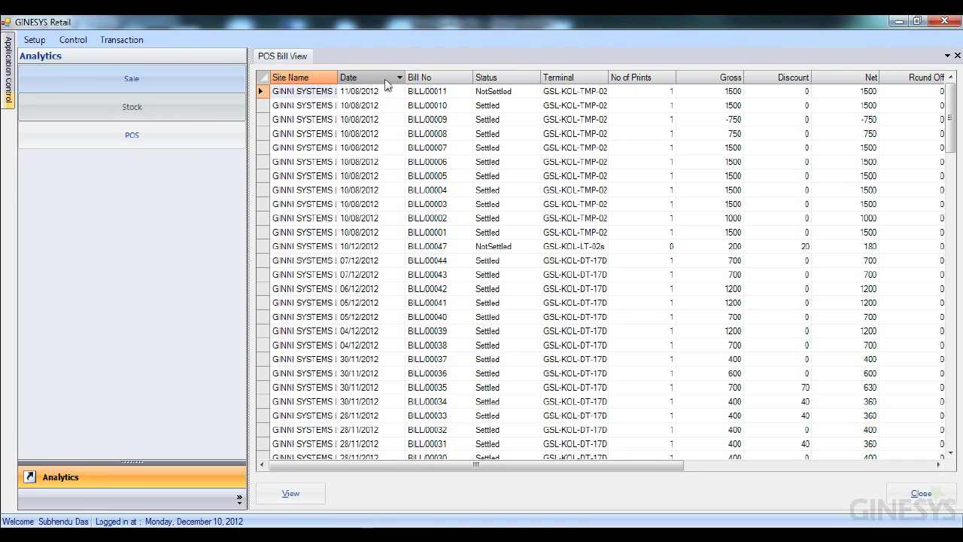
{"action": "left_click", "coordinate": [332, 78]}
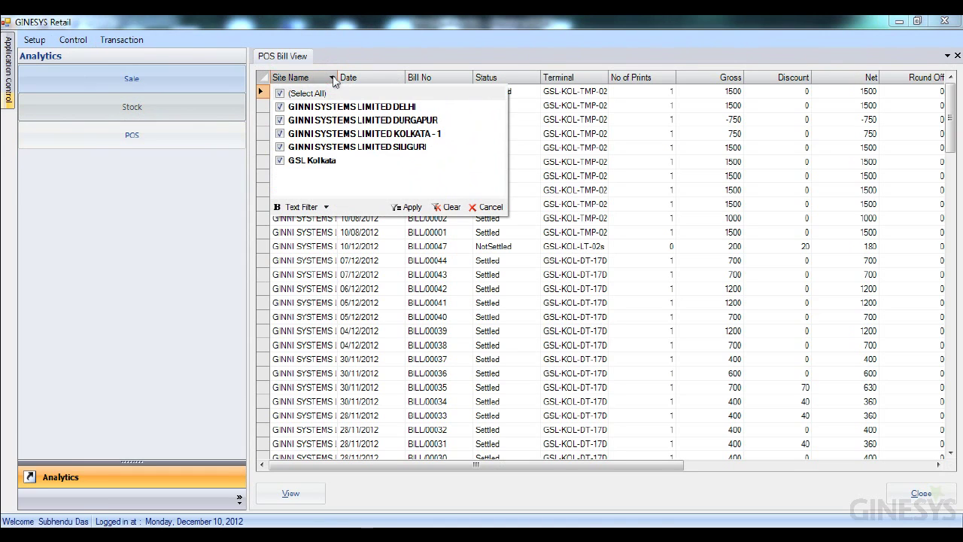
{"action": "left_click", "coordinate": [279, 93]}
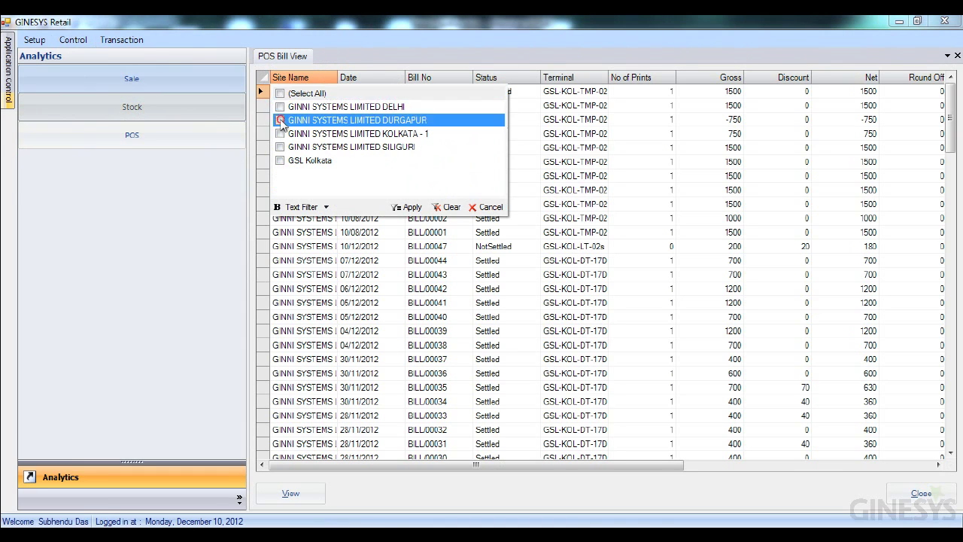
{"action": "left_click", "coordinate": [280, 120]}
{"action": "left_click", "coordinate": [408, 207]}
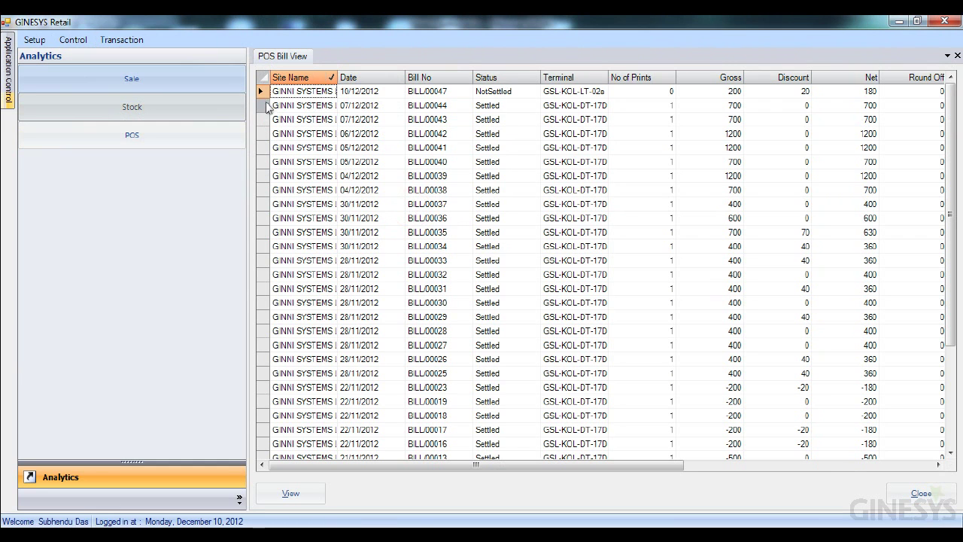
{"action": "double_click", "coordinate": [264, 91]}
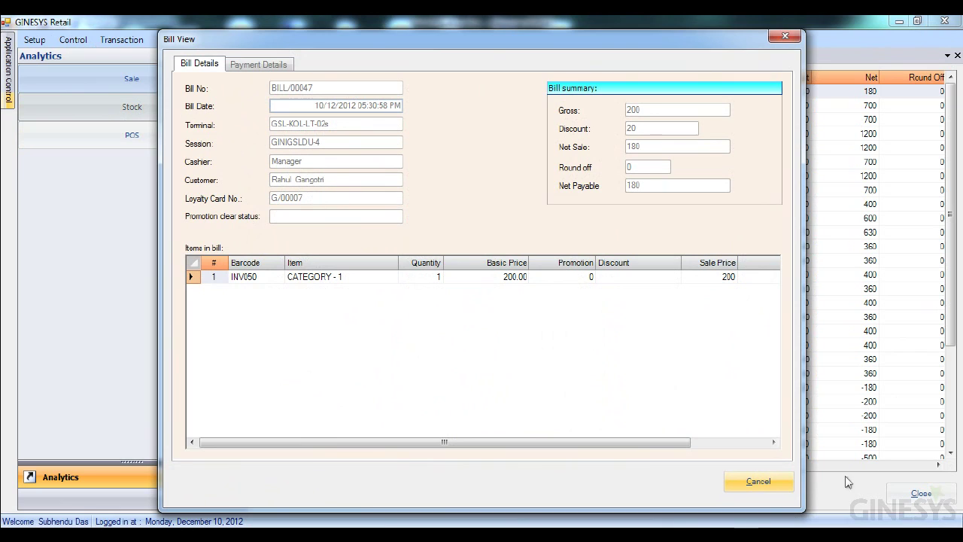
{"action": "left_click", "coordinate": [757, 485]}
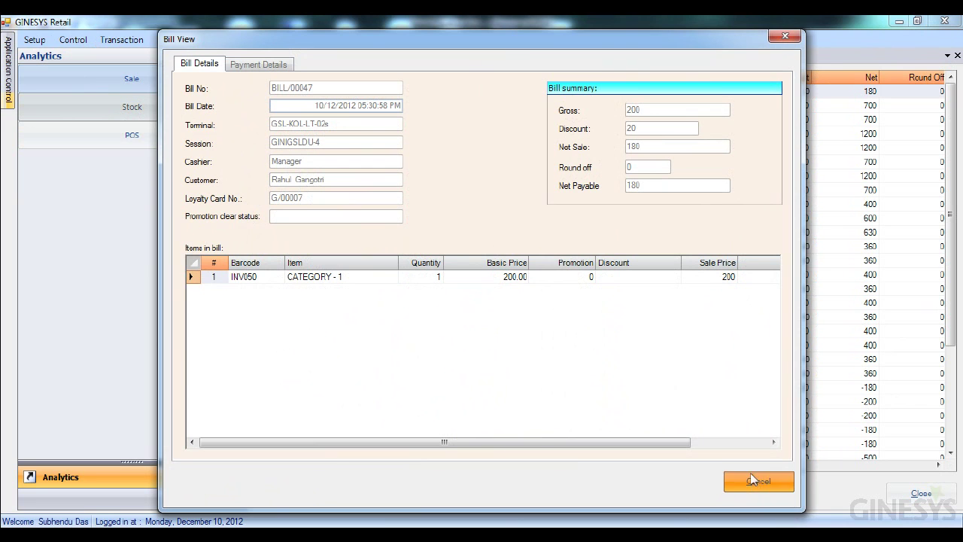
Step: Open the list of gift voucher bills issued from sites and examine the details of the sixth listed bill
{"action": "left_click", "coordinate": [122, 40]}
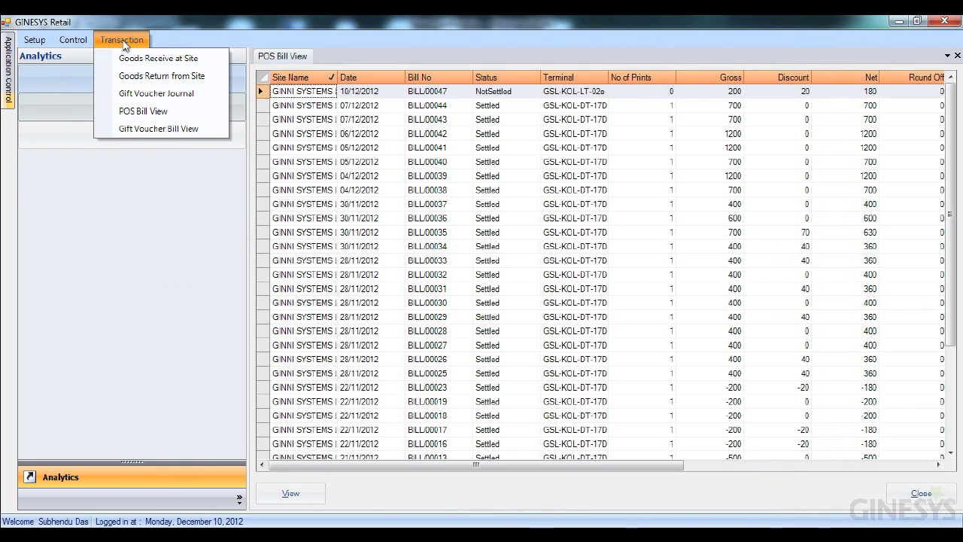
{"action": "left_click", "coordinate": [140, 129]}
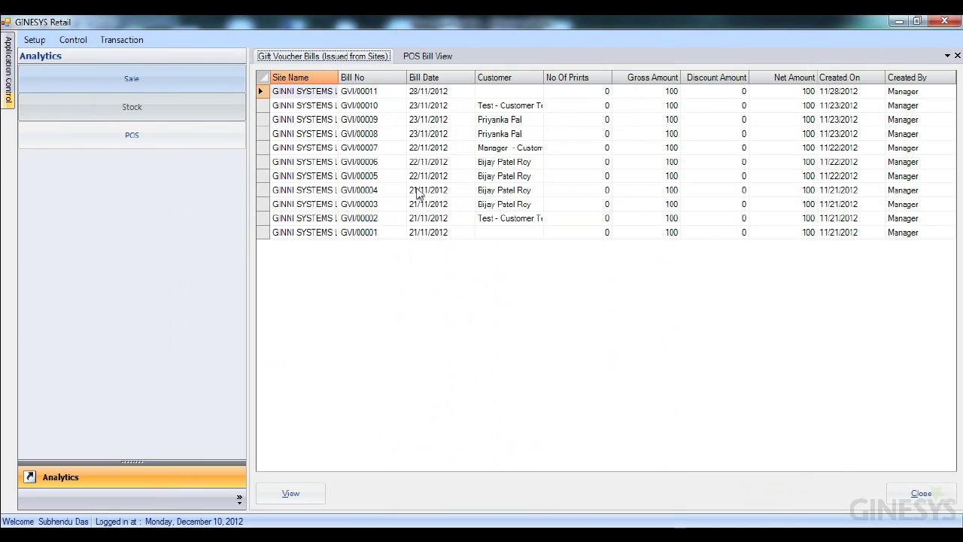
{"action": "double_click", "coordinate": [262, 166]}
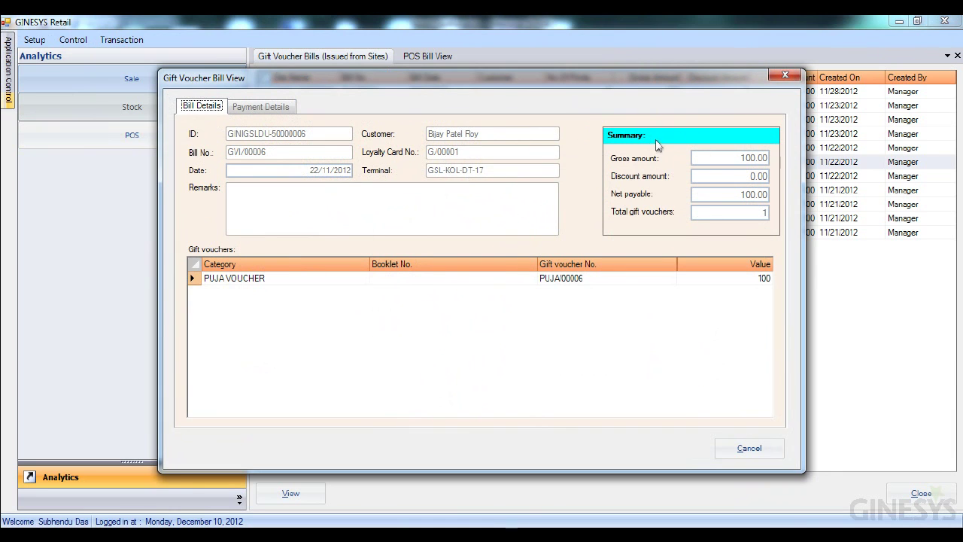
{"action": "left_click", "coordinate": [786, 75]}
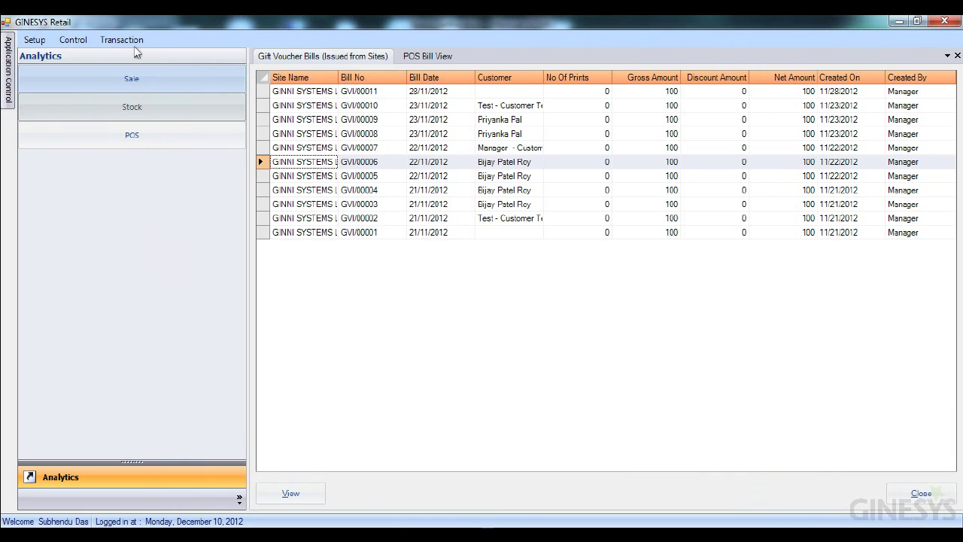
Step: Open the Settlement Review screen for authorizing site settlements
{"action": "left_click", "coordinate": [115, 41]}
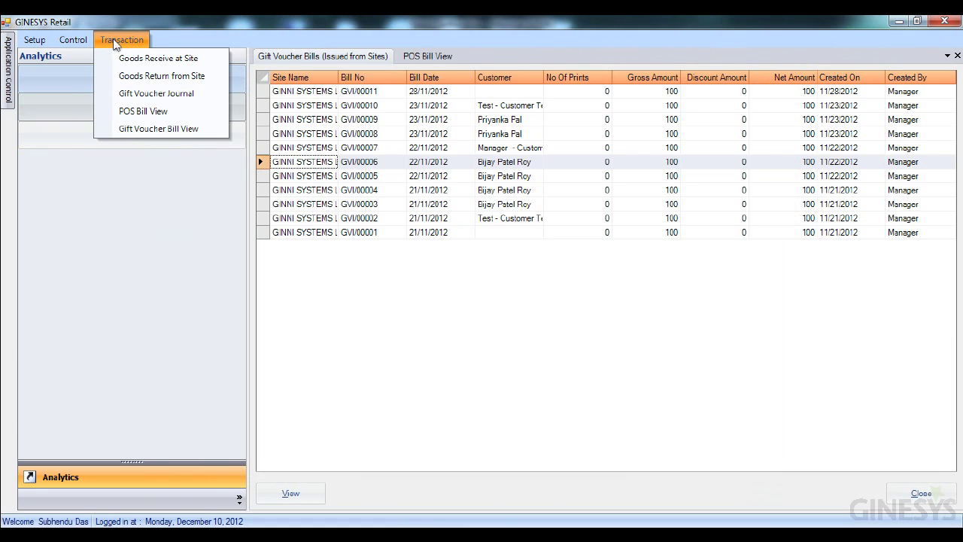
{"action": "mouse_move", "coordinate": [69, 45]}
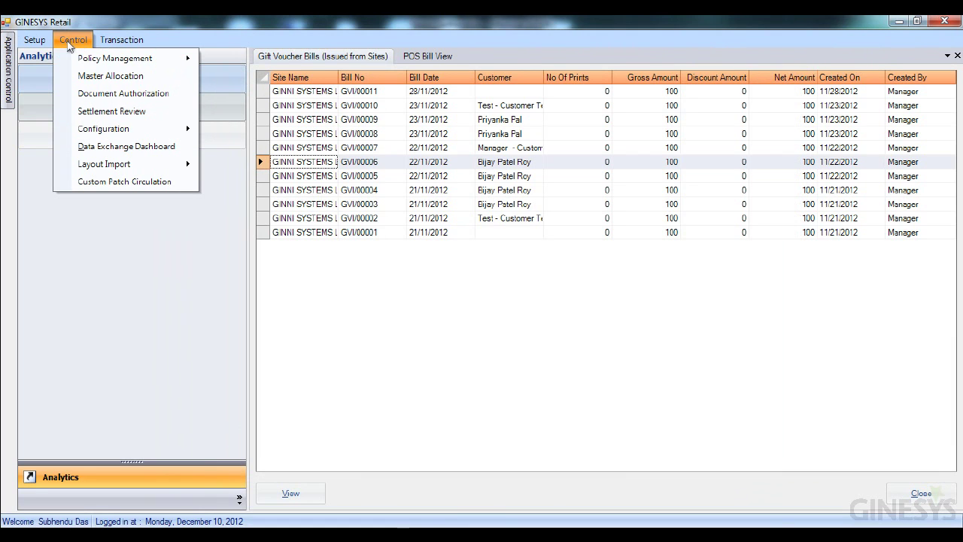
{"action": "left_click", "coordinate": [118, 113]}
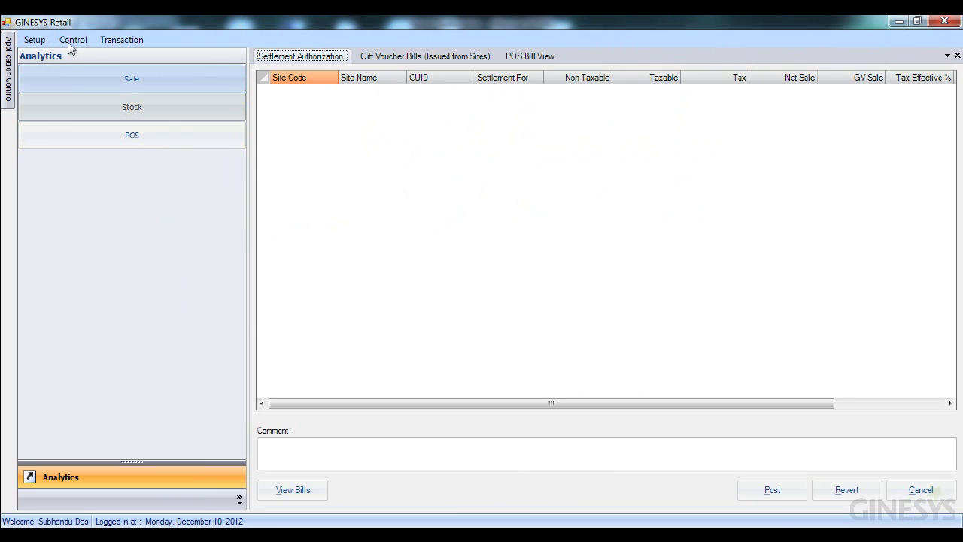
Step: Switch to the gsl-kol-lt-15 remote session and examine the customer and card number columns in its POS and gift voucher bill lists
{"action": "key", "text": "alt+Tab"}
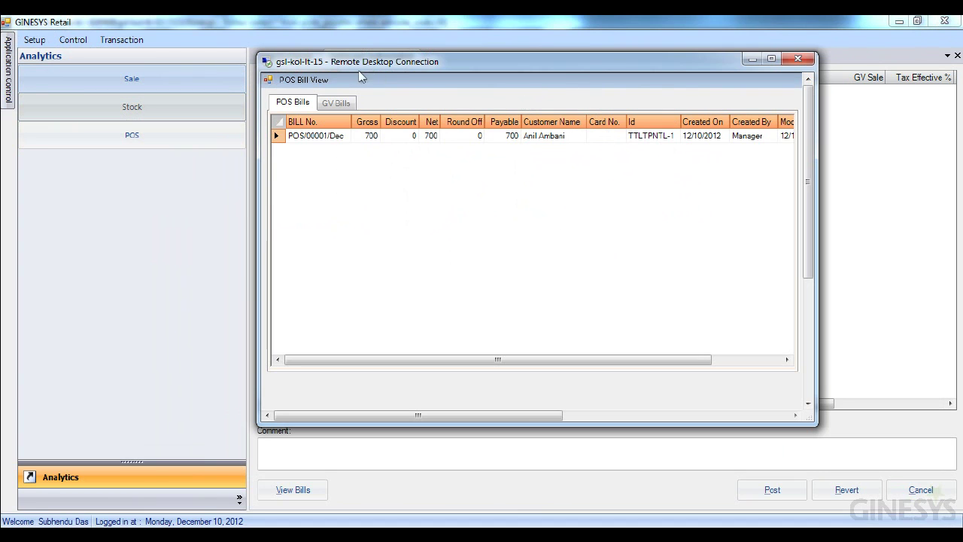
{"action": "left_click_drag", "start_coordinate": [392, 61], "coordinate": [360, 60]}
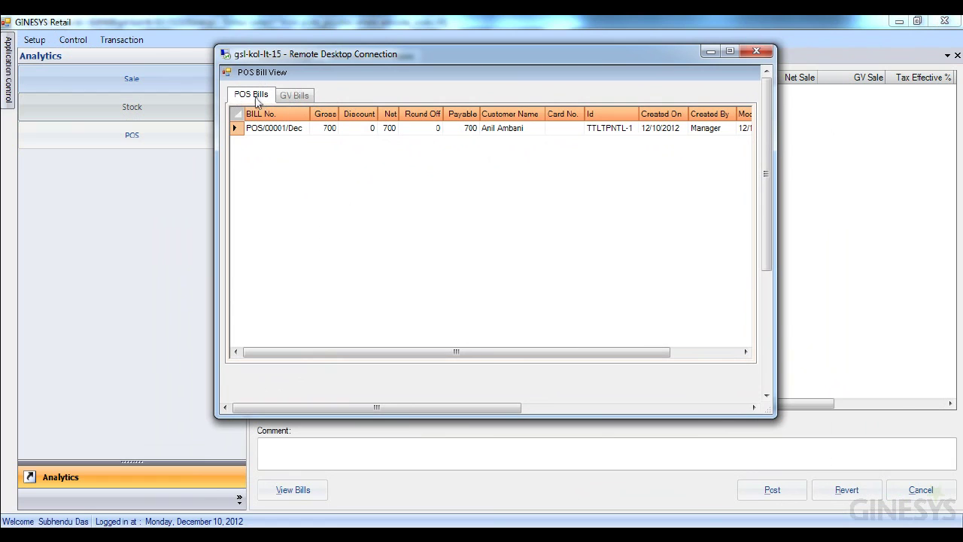
{"action": "left_click", "coordinate": [295, 97]}
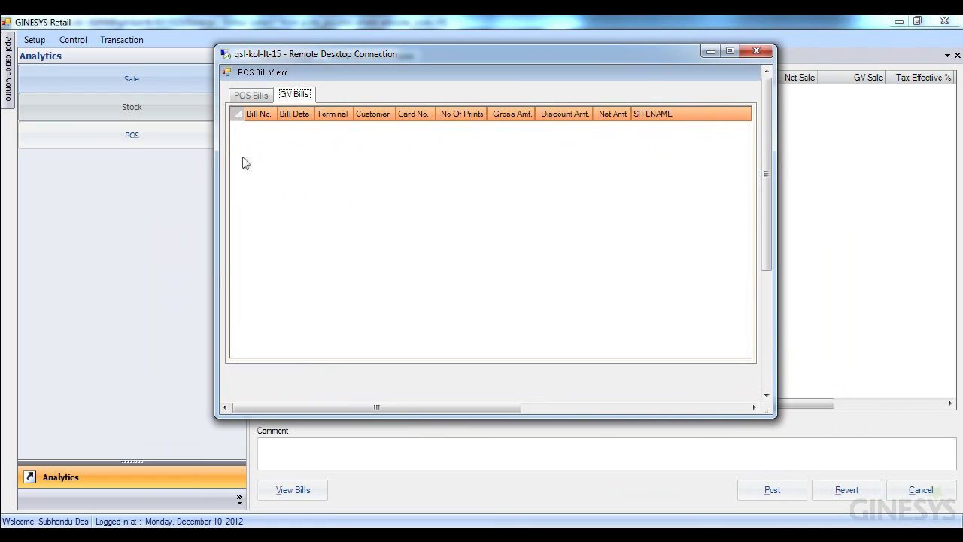
{"action": "left_click", "coordinate": [252, 98]}
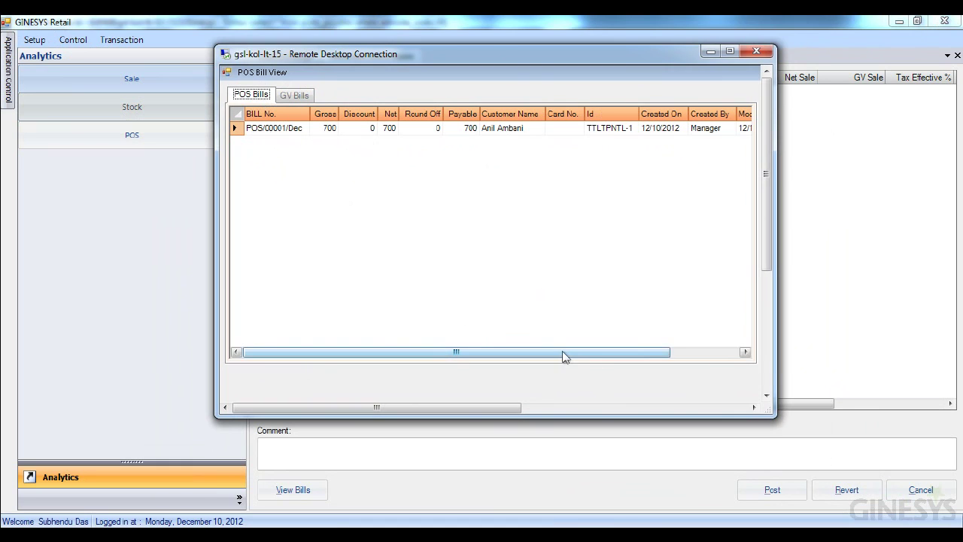
{"action": "left_click_drag", "start_coordinate": [563, 355], "coordinate": [592, 357]}
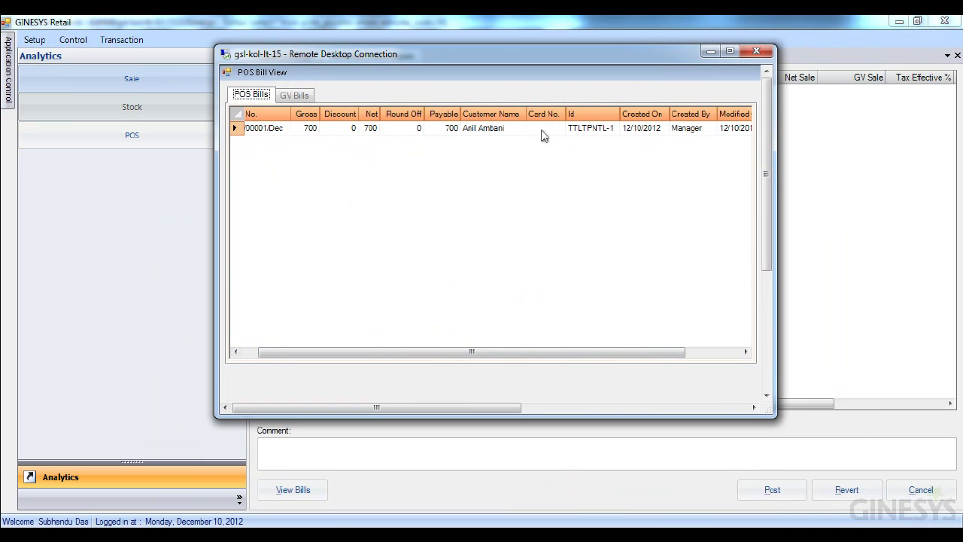
{"action": "left_click", "coordinate": [305, 97]}
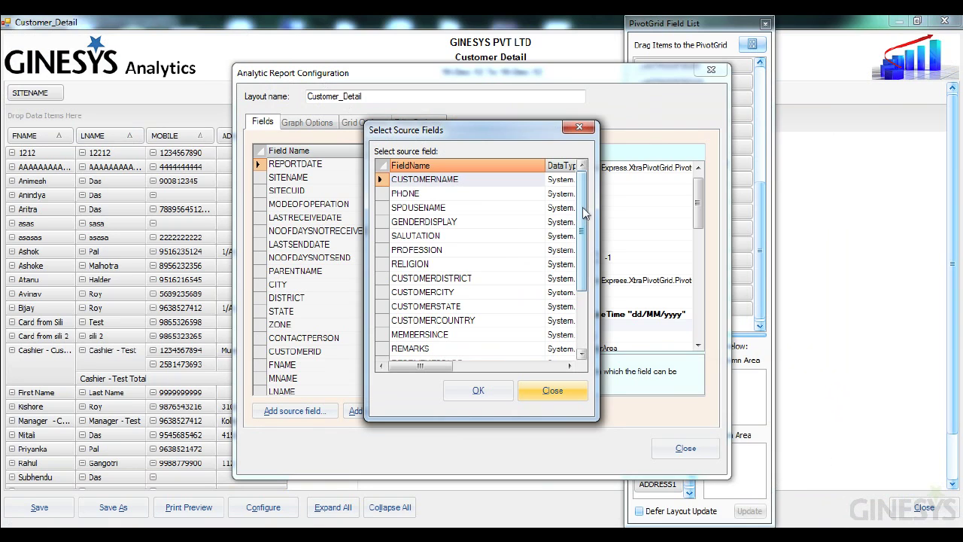
Step: Examine the LPCARDNO and ISLOYALTYMEMBER source fields for the Customer_Detail report, and select the head office GV Bill Detail layout
{"action": "left_click_drag", "start_coordinate": [586, 214], "coordinate": [594, 282]}
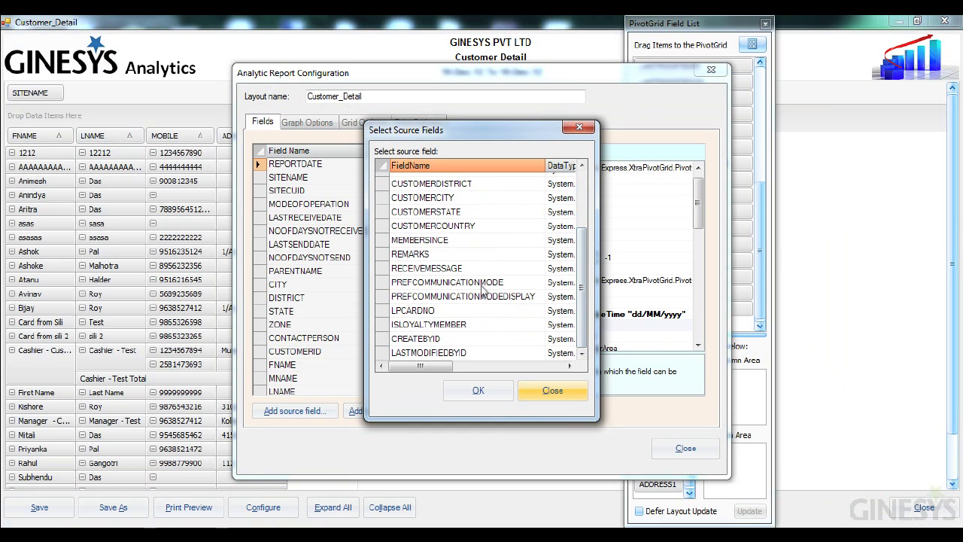
{"action": "left_click", "coordinate": [433, 312]}
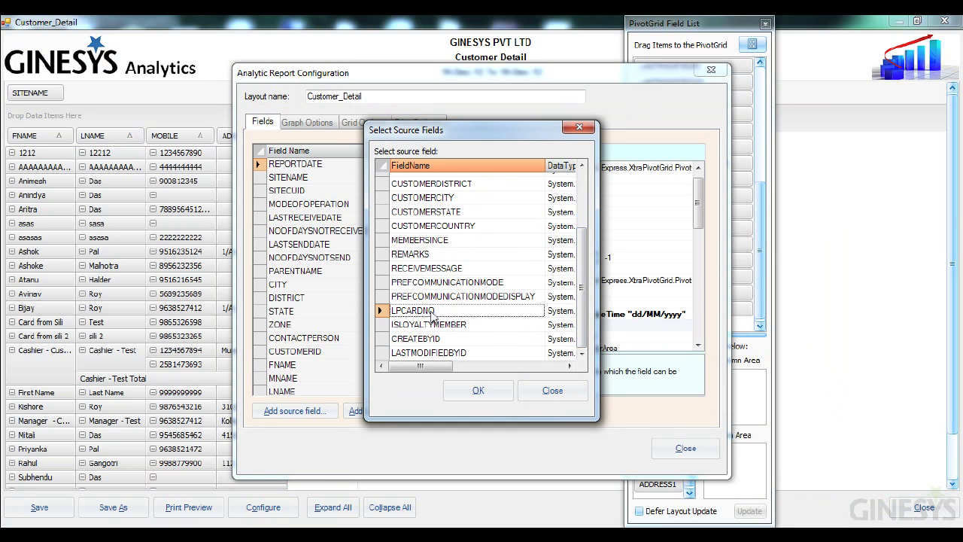
{"action": "left_click", "coordinate": [432, 327]}
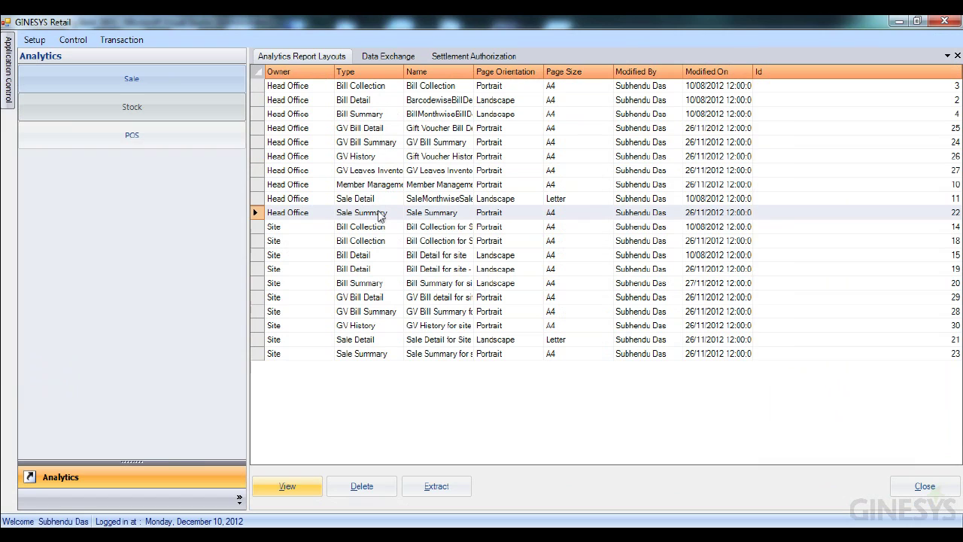
{"action": "left_click", "coordinate": [361, 129]}
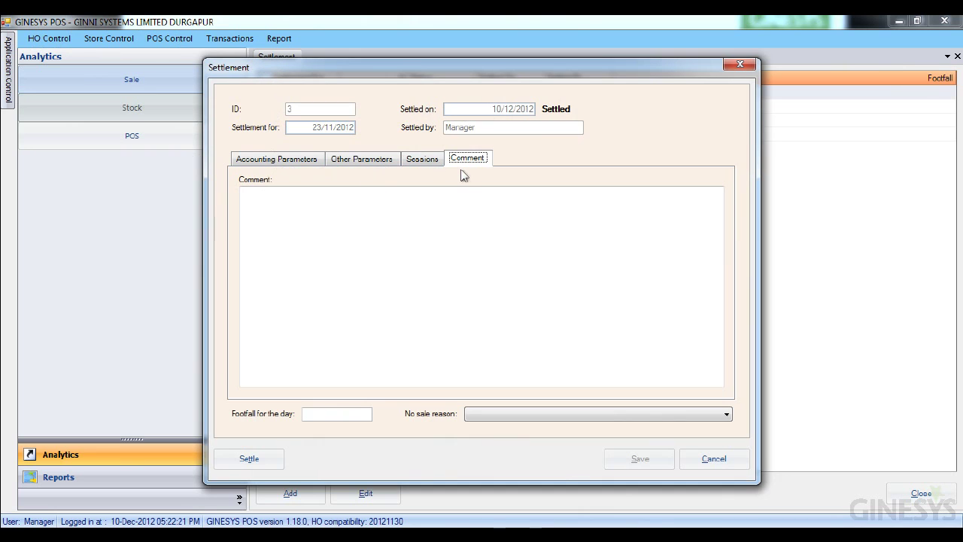
Step: In GINESYS POS, examine the accounting parameters and comment of the settlement for 23/11/2012
{"action": "left_click", "coordinate": [280, 158]}
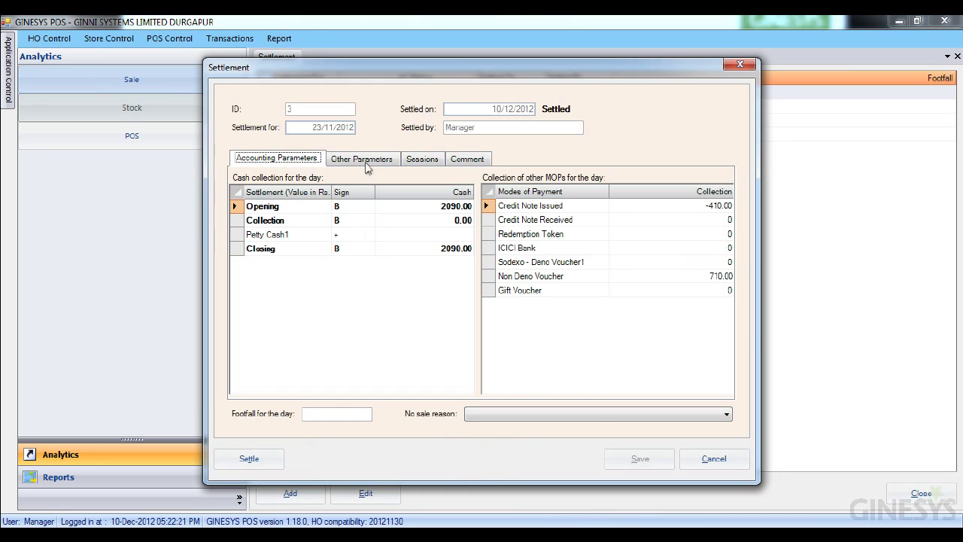
{"action": "left_click", "coordinate": [467, 161]}
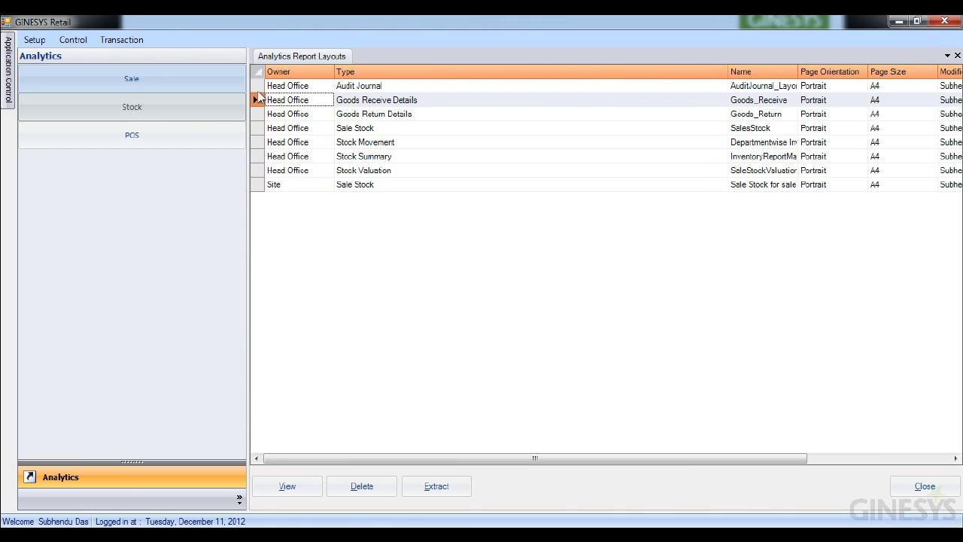
Step: In GINESYS Retail, analyze the Goods Receive Details report for 11/12/2012 and review its configured fields and the calculated field option
{"action": "double_click", "coordinate": [258, 100]}
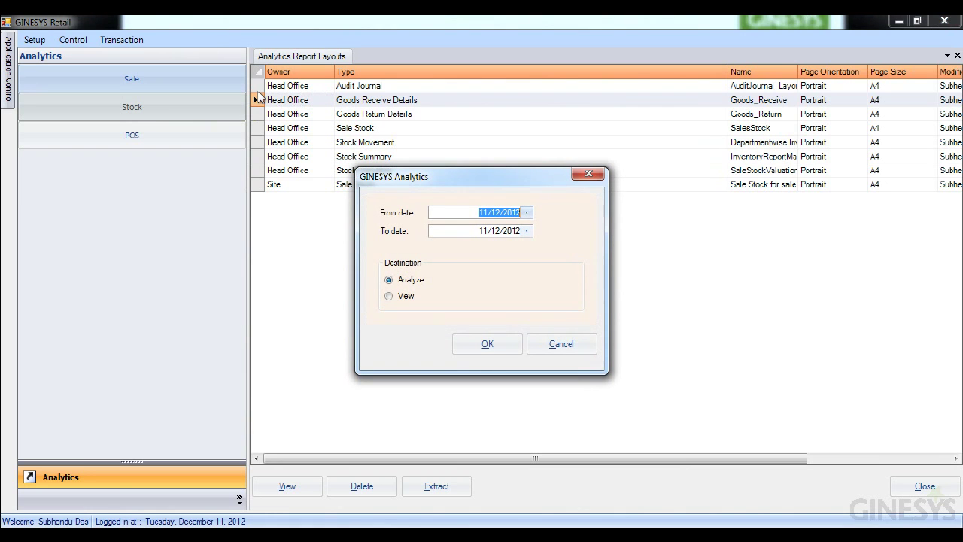
{"action": "left_click", "coordinate": [484, 347]}
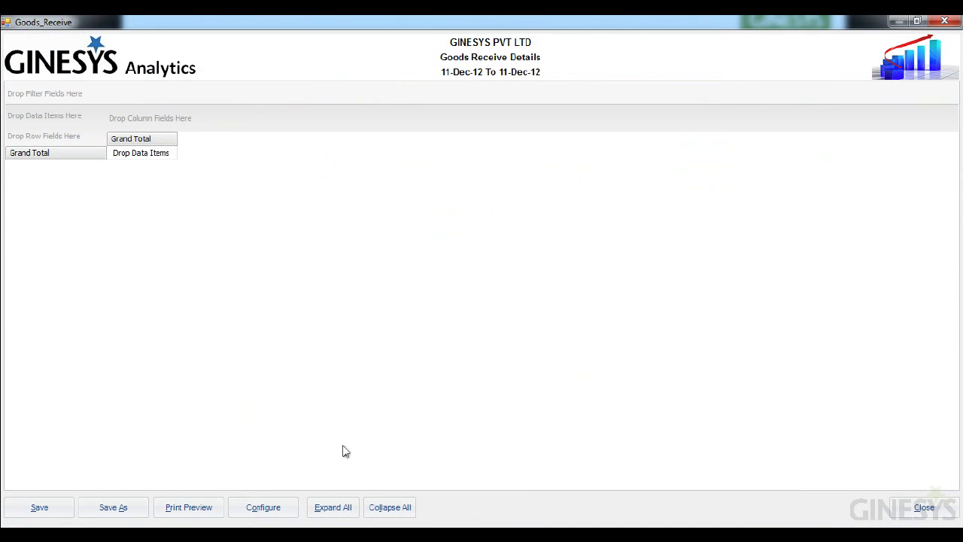
{"action": "left_click", "coordinate": [263, 507]}
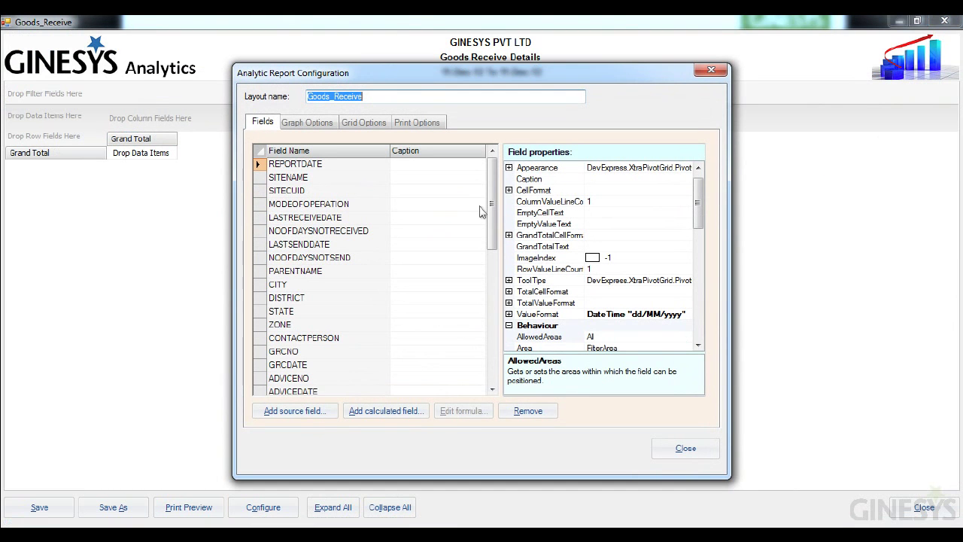
{"action": "left_click_drag", "start_coordinate": [489, 210], "coordinate": [503, 397]}
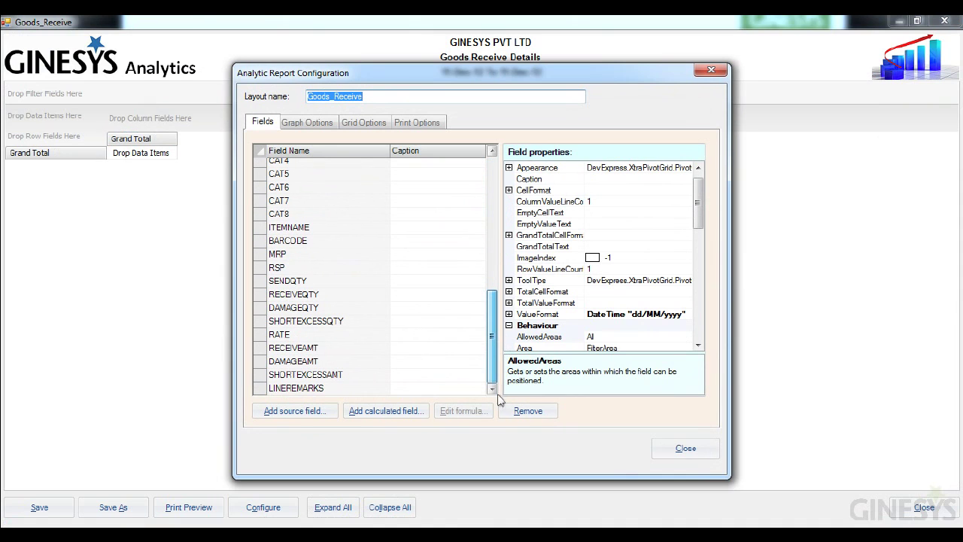
{"action": "left_click", "coordinate": [370, 422]}
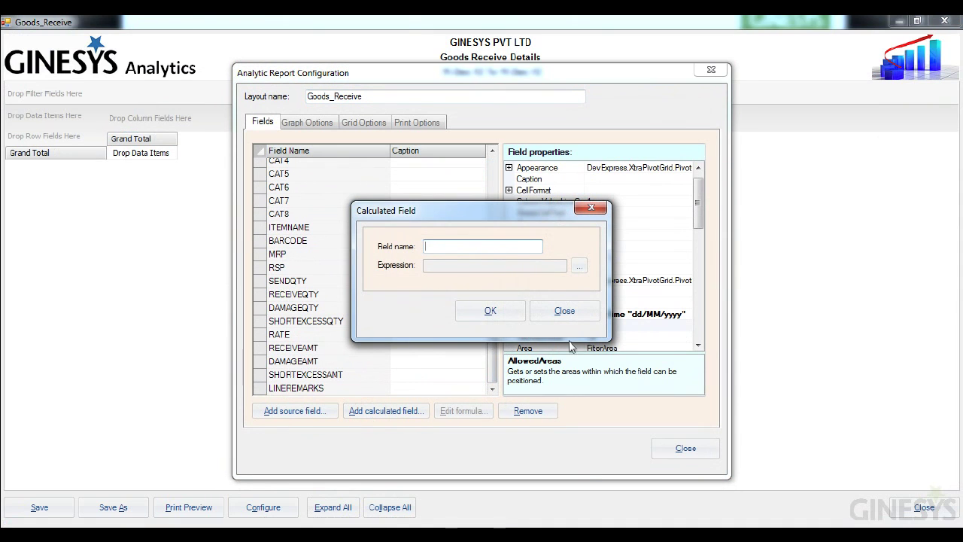
{"action": "left_click", "coordinate": [564, 312]}
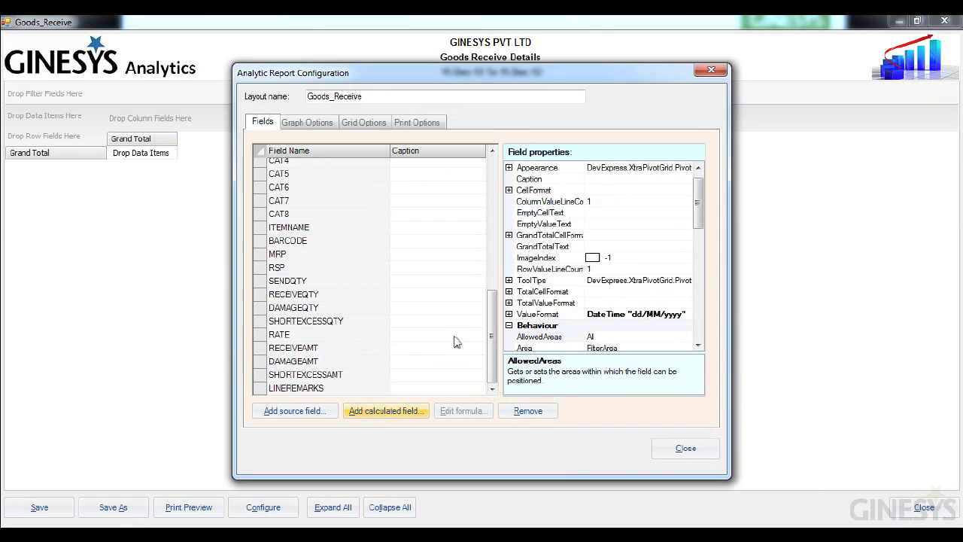
Step: Examine the additional source fields for the Goods_Receive layout, including SENTFROM, and close the report without adding any
{"action": "left_click", "coordinate": [295, 410]}
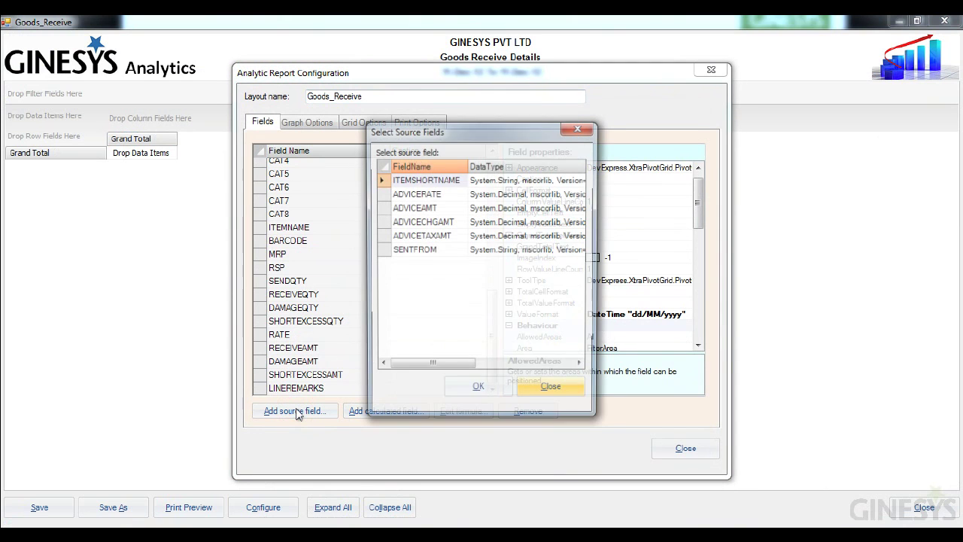
{"action": "left_click", "coordinate": [412, 252]}
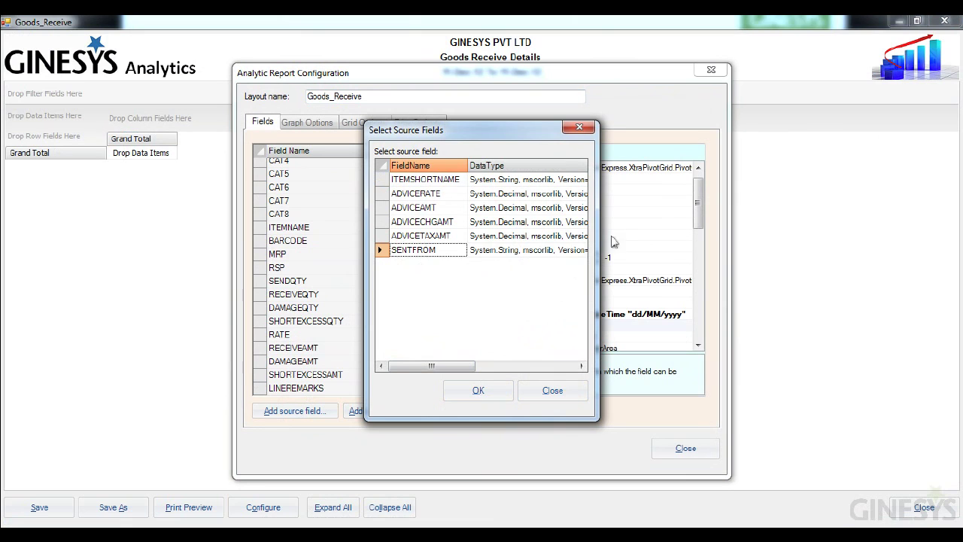
{"action": "left_click", "coordinate": [579, 127]}
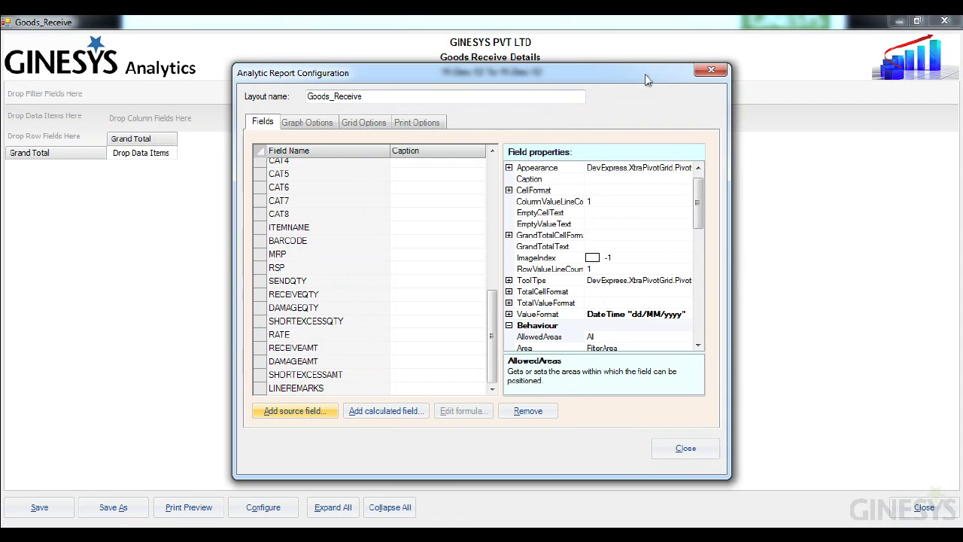
{"action": "left_click", "coordinate": [711, 70]}
{"action": "left_click", "coordinate": [945, 22]}
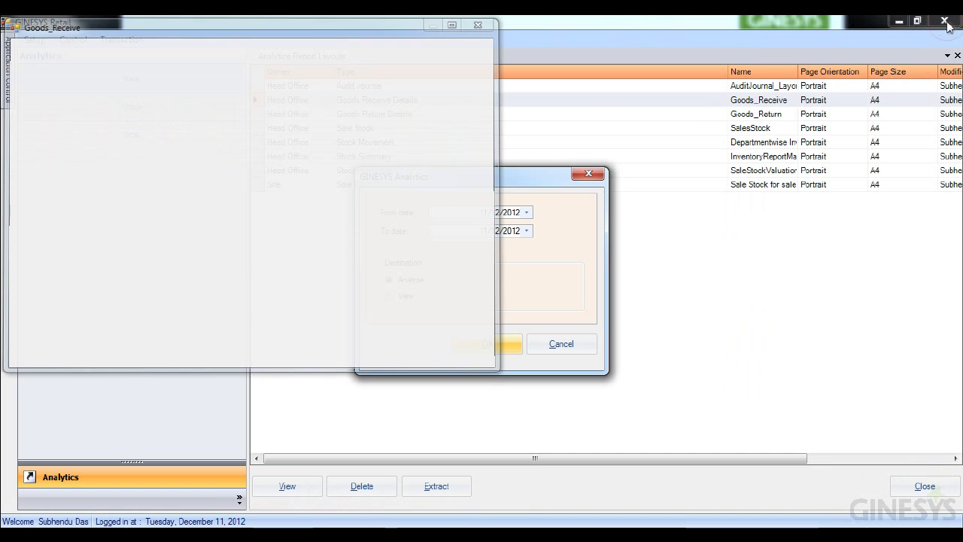
{"action": "left_click", "coordinate": [560, 345]}
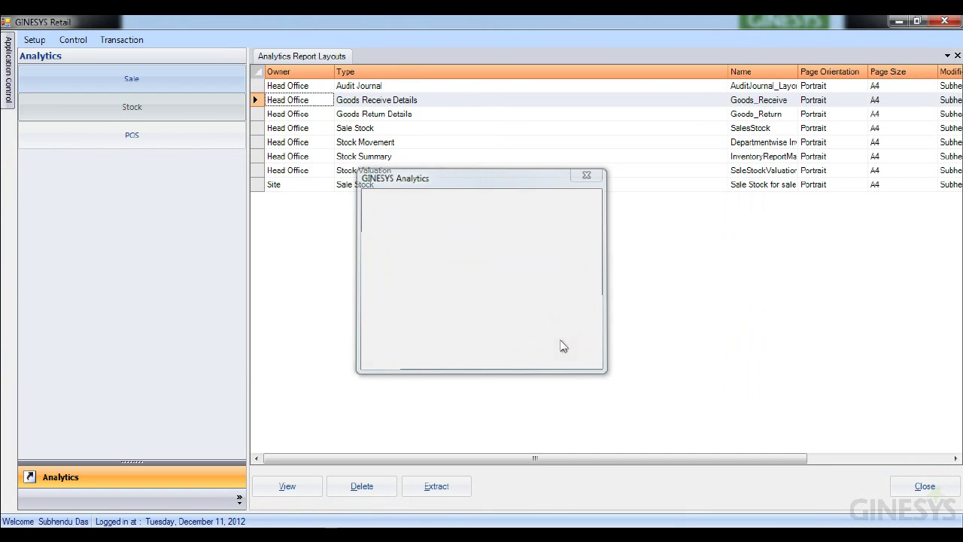
Step: Analyze the Goods Return Details report for 11/12/2012 and examine the additional source fields available for its layout
{"action": "double_click", "coordinate": [404, 116]}
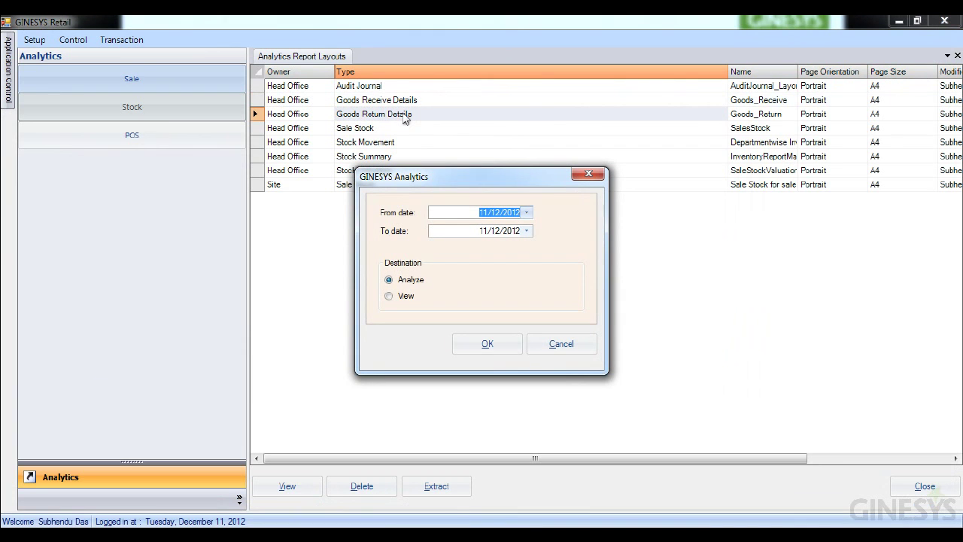
{"action": "left_click", "coordinate": [494, 355]}
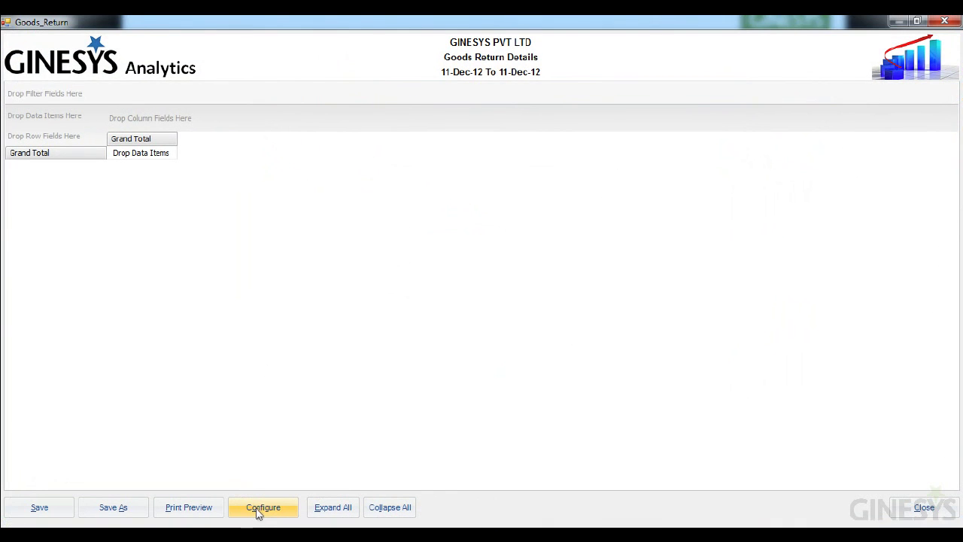
{"action": "left_click", "coordinate": [258, 510]}
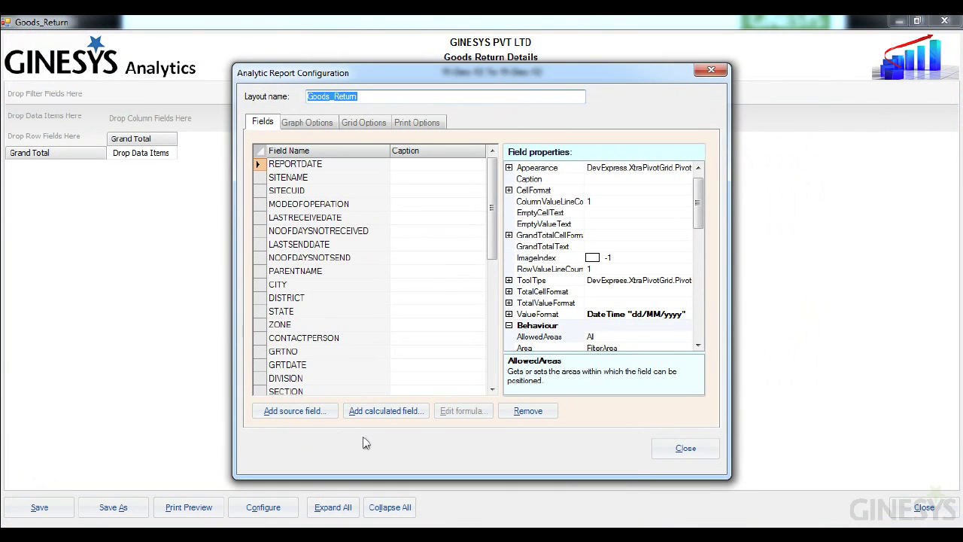
{"action": "left_click", "coordinate": [319, 415]}
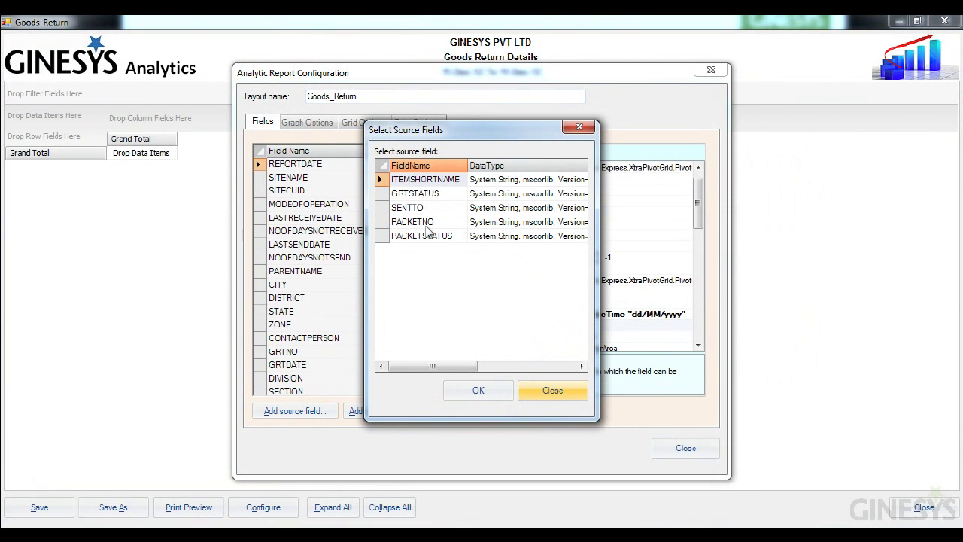
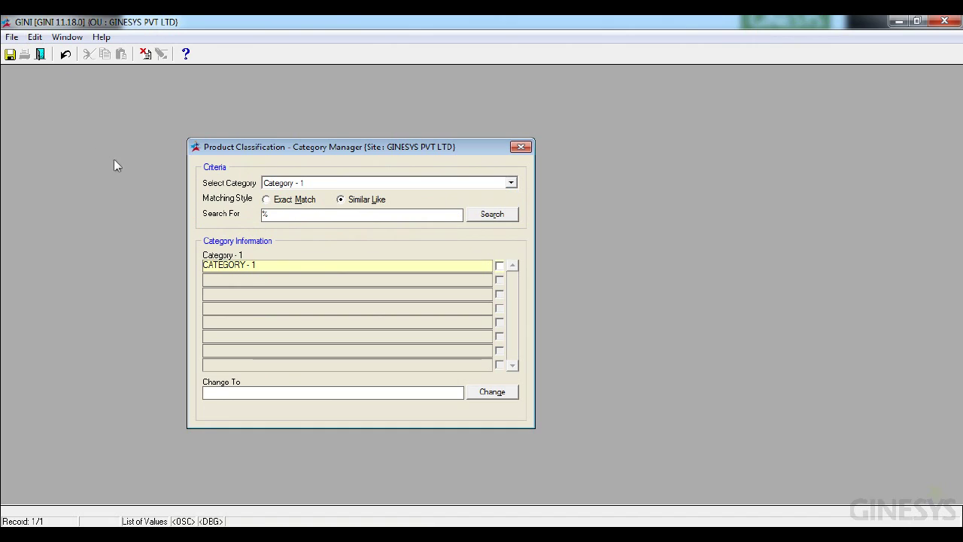
Step: Add CATEGORY-2 as a new value under Category - 1 in the Category Manager
{"action": "type", "text": "CATEG"}
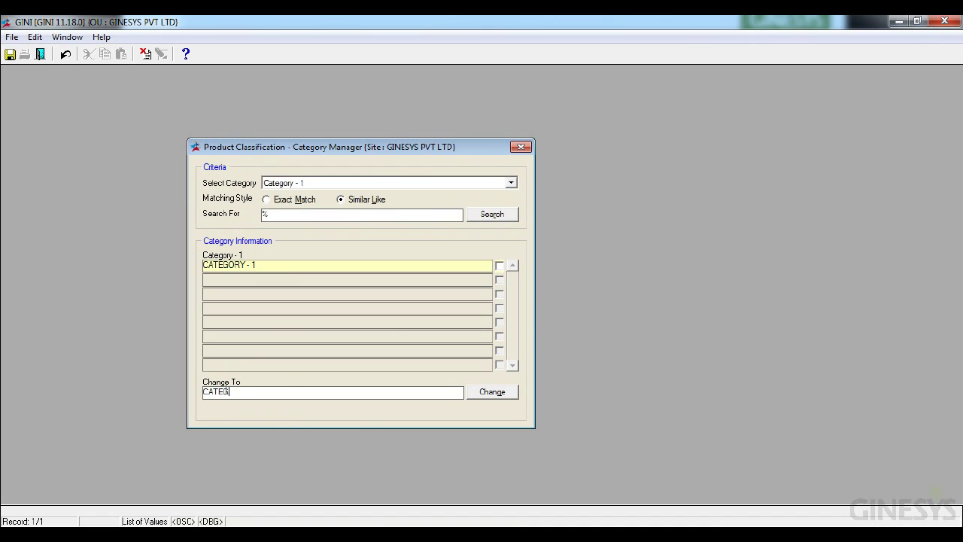
{"action": "type", "text": "ORY-2"}
{"action": "left_click", "coordinate": [494, 397]}
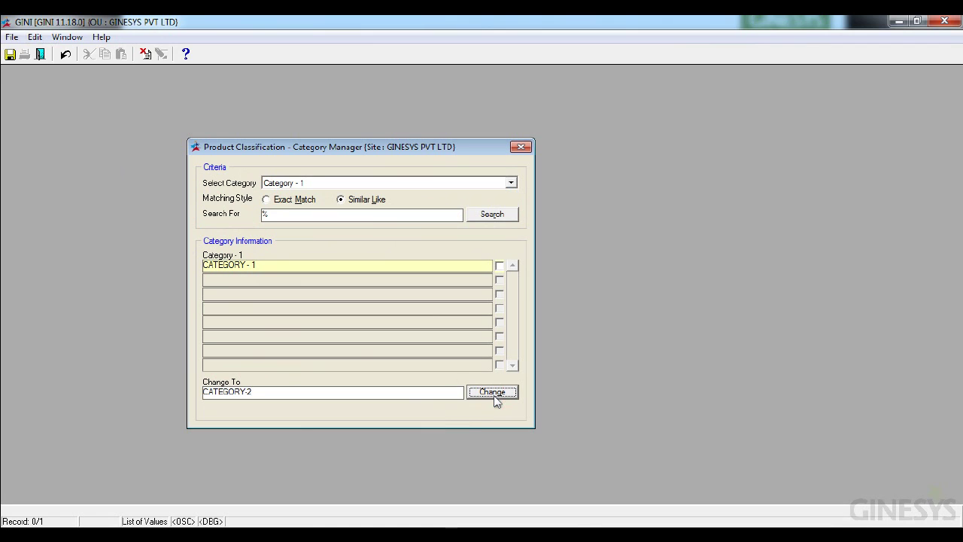
Step: Change the CATEGORY-2 entry under Category - 1 to CATEGORY-3
{"action": "left_click", "coordinate": [251, 283]}
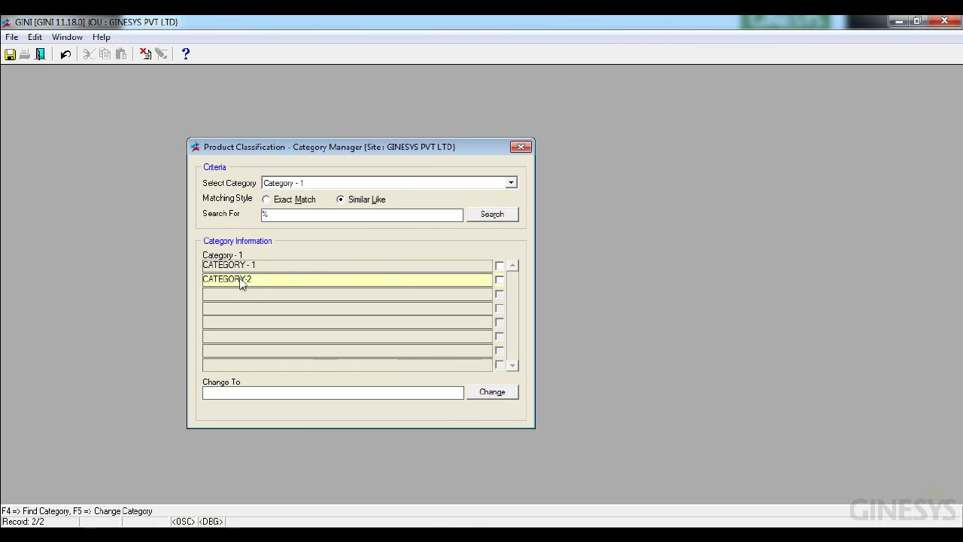
{"action": "left_click", "coordinate": [499, 280]}
{"action": "left_click", "coordinate": [255, 392]}
{"action": "type", "text": "CATEGORY-3"}
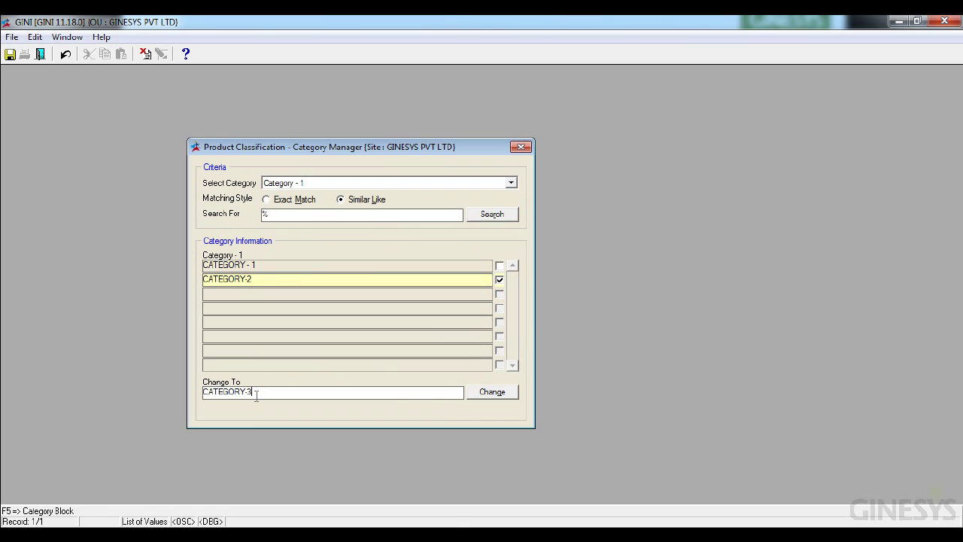
{"action": "left_click", "coordinate": [490, 395]}
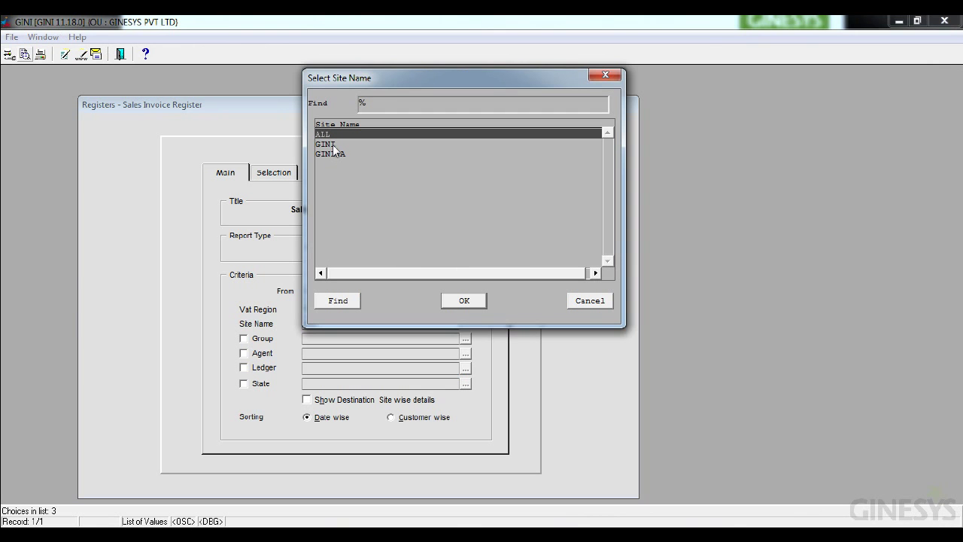
Step: Choose GINI as the site name for the summary Sales Invoice Register and preview the report
{"action": "left_click", "coordinate": [334, 144]}
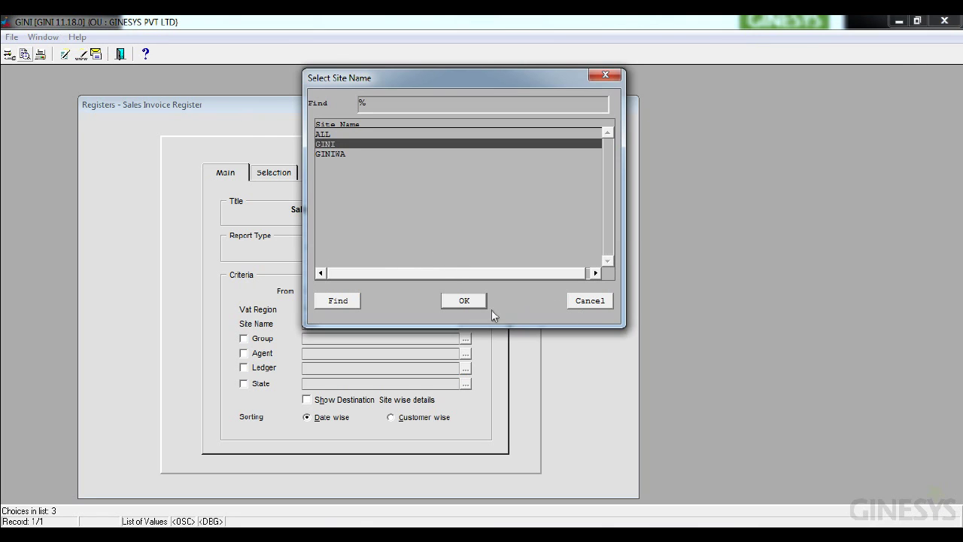
{"action": "left_click", "coordinate": [477, 300]}
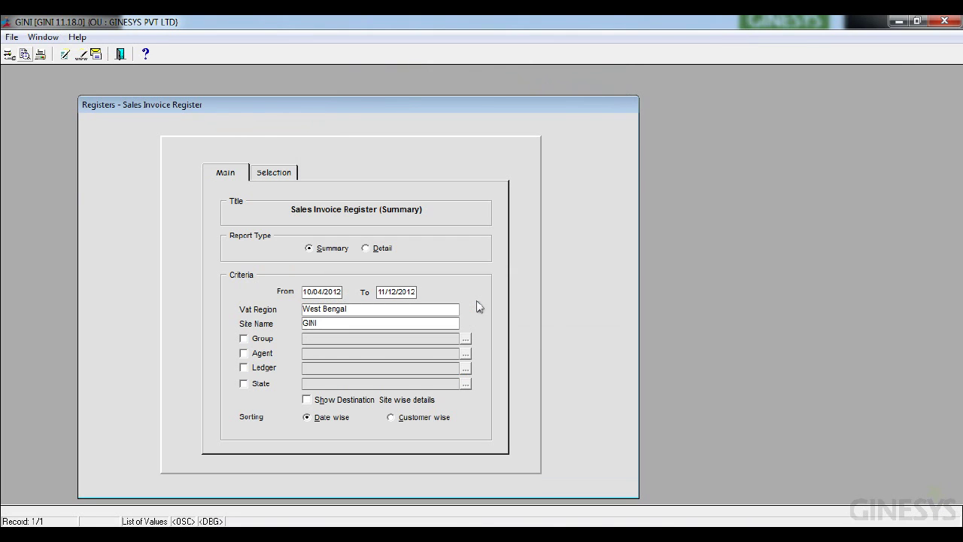
{"action": "left_click", "coordinate": [25, 56]}
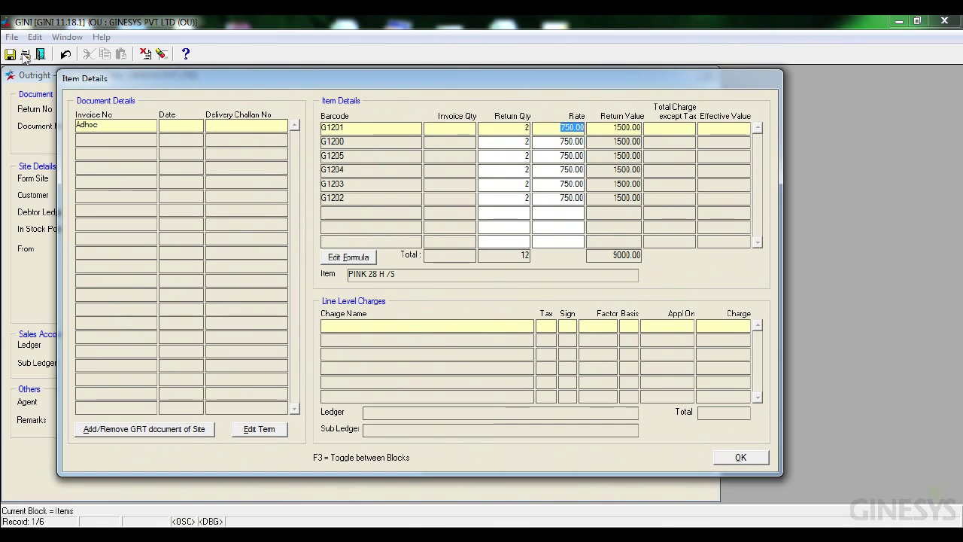
Step: Reposition the Item Details window of the outright sales return and try to clear the rate of barcode G1200
{"action": "left_click_drag", "start_coordinate": [117, 76], "coordinate": [151, 111]}
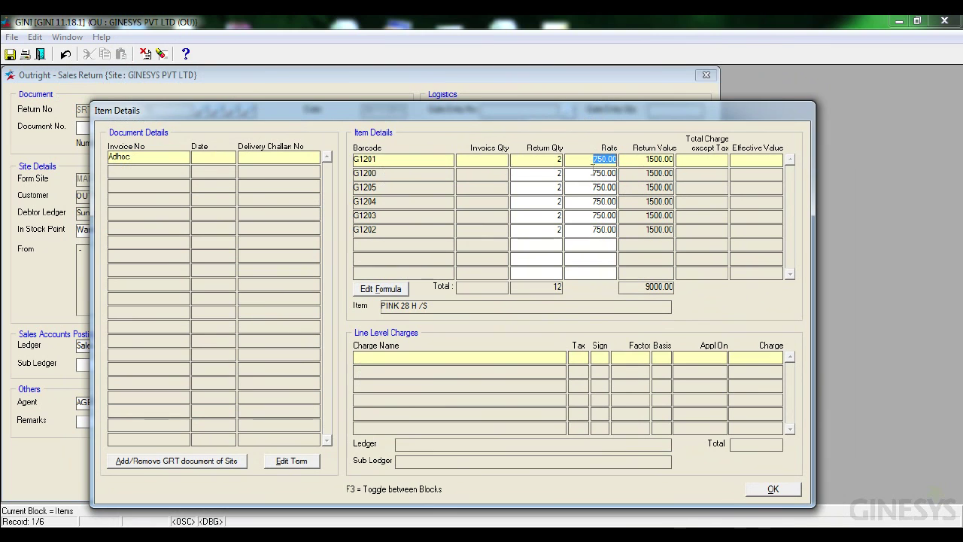
{"action": "left_click", "coordinate": [592, 173]}
{"action": "key", "text": "Delete"}
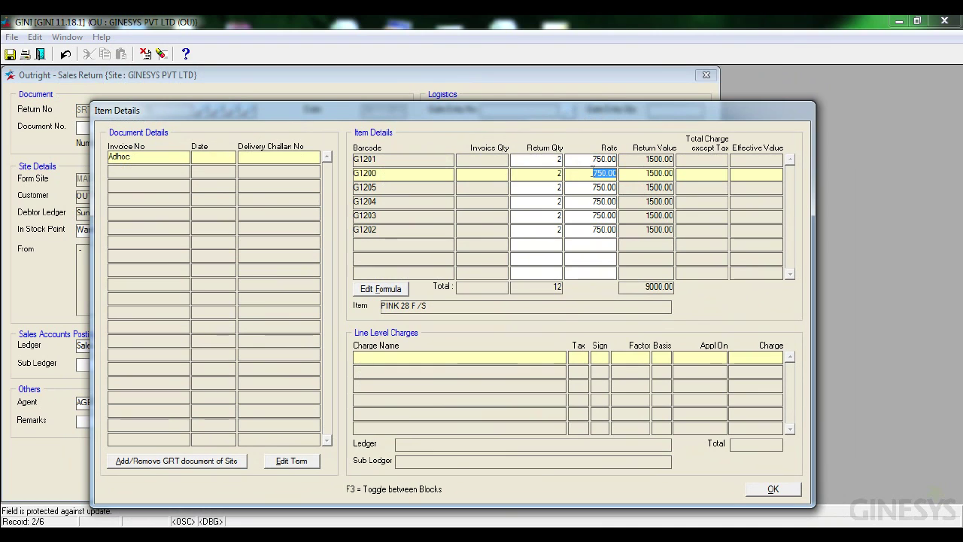